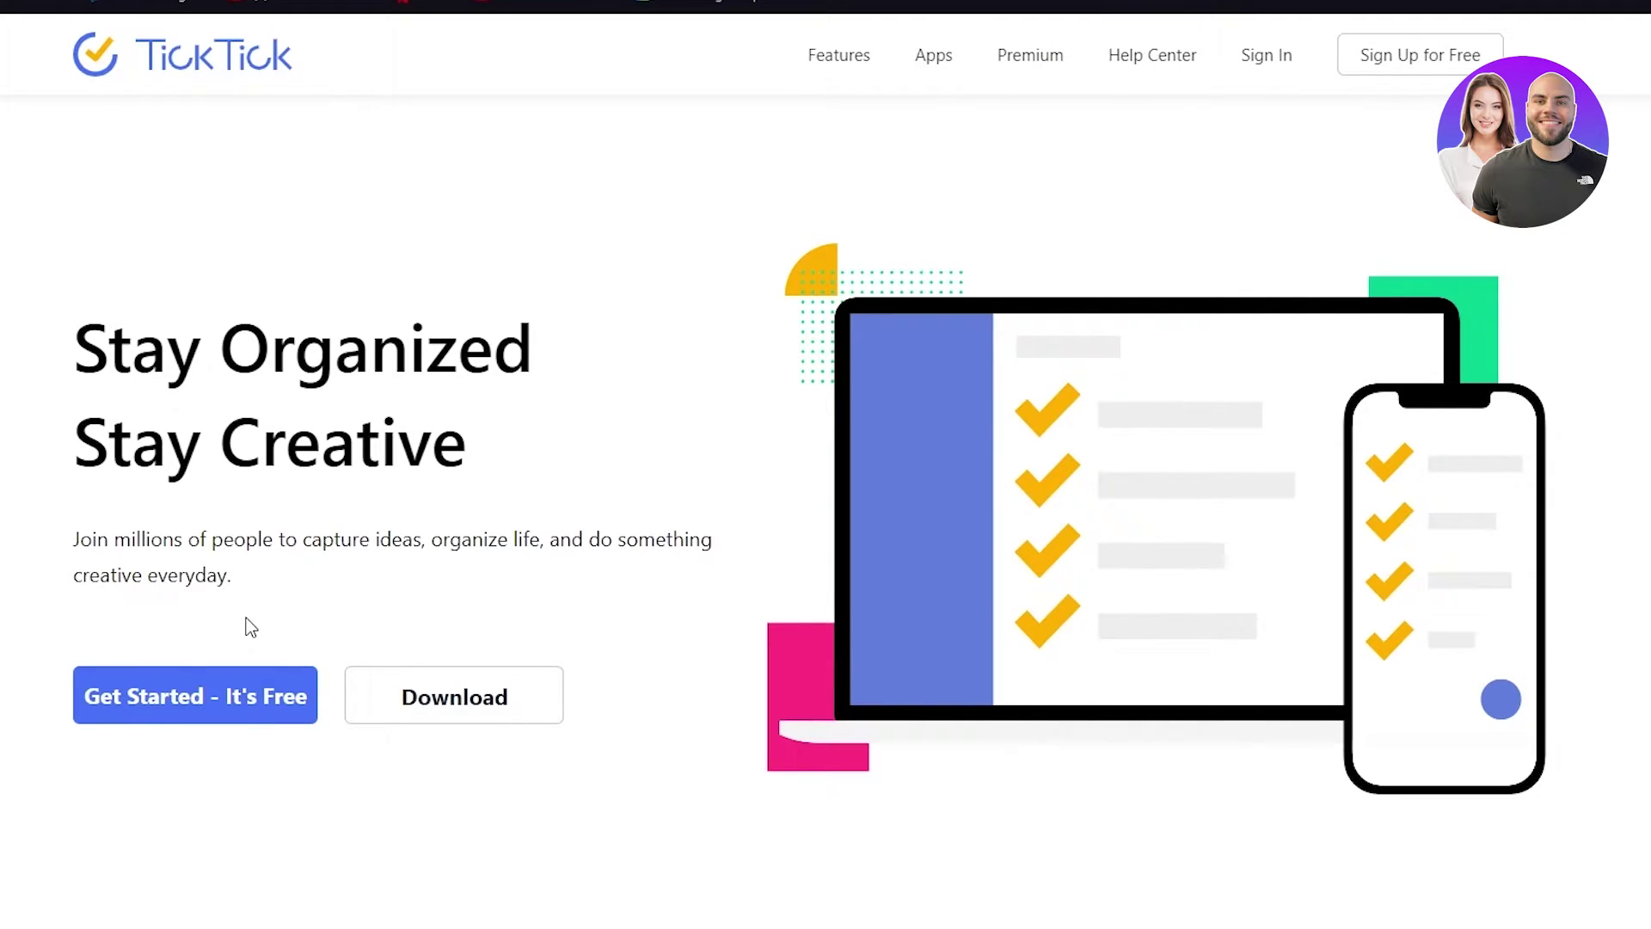
Sign up for a free TickTick account with a nickname, the temporary email, and a password.
left_click(244, 712)
type("john")
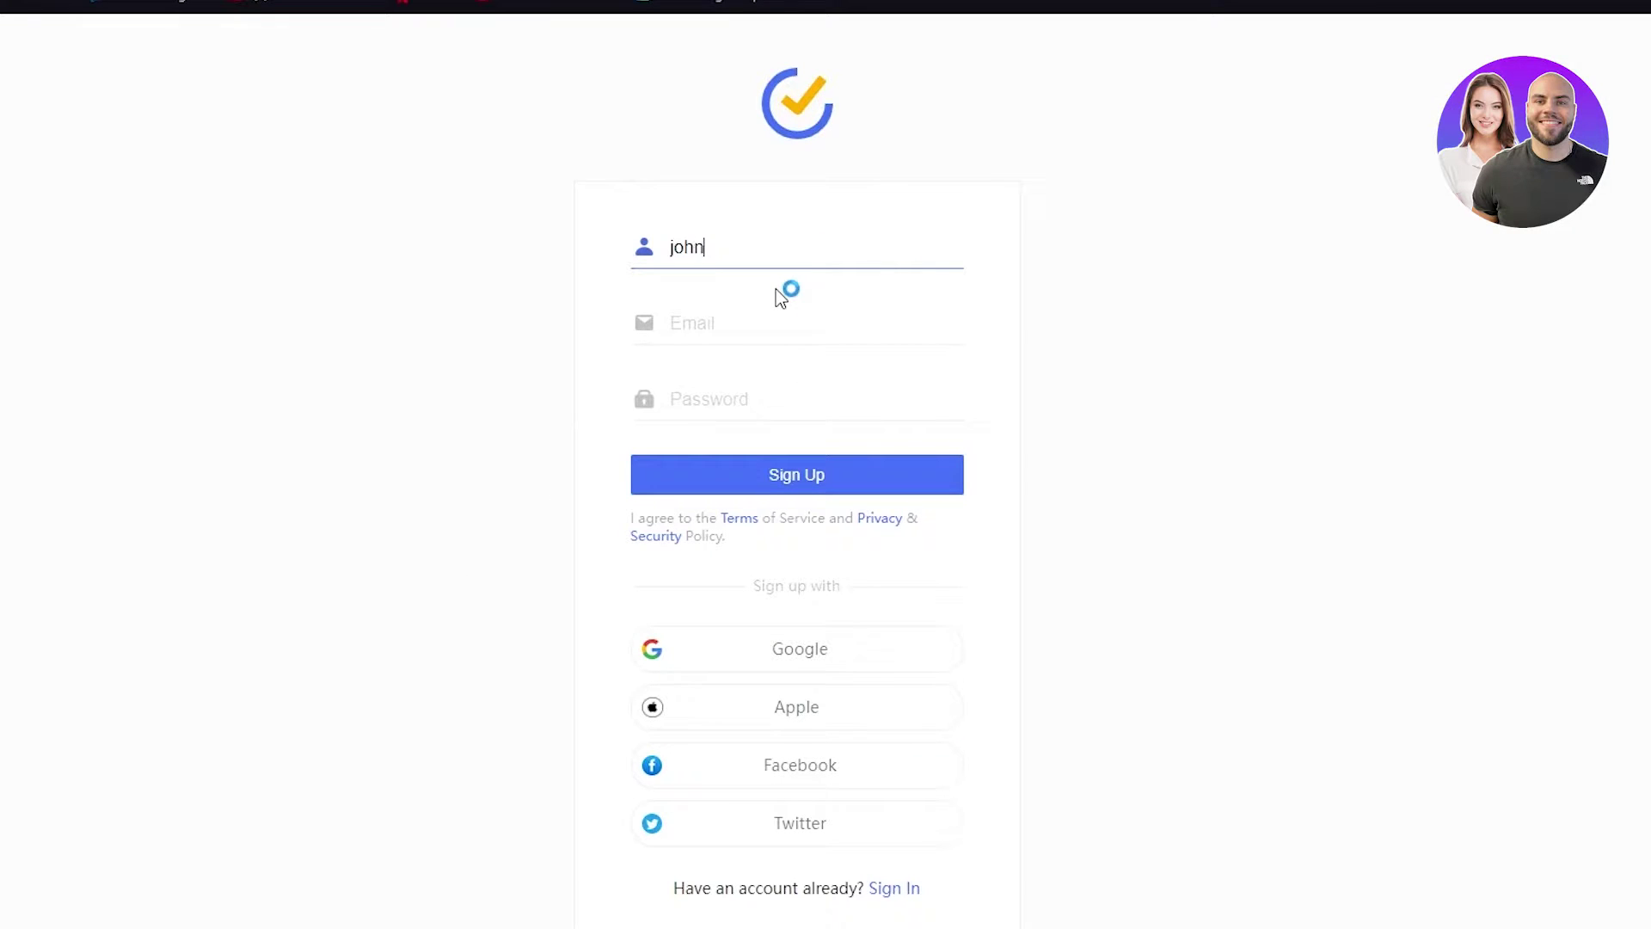
left_click(765, 315)
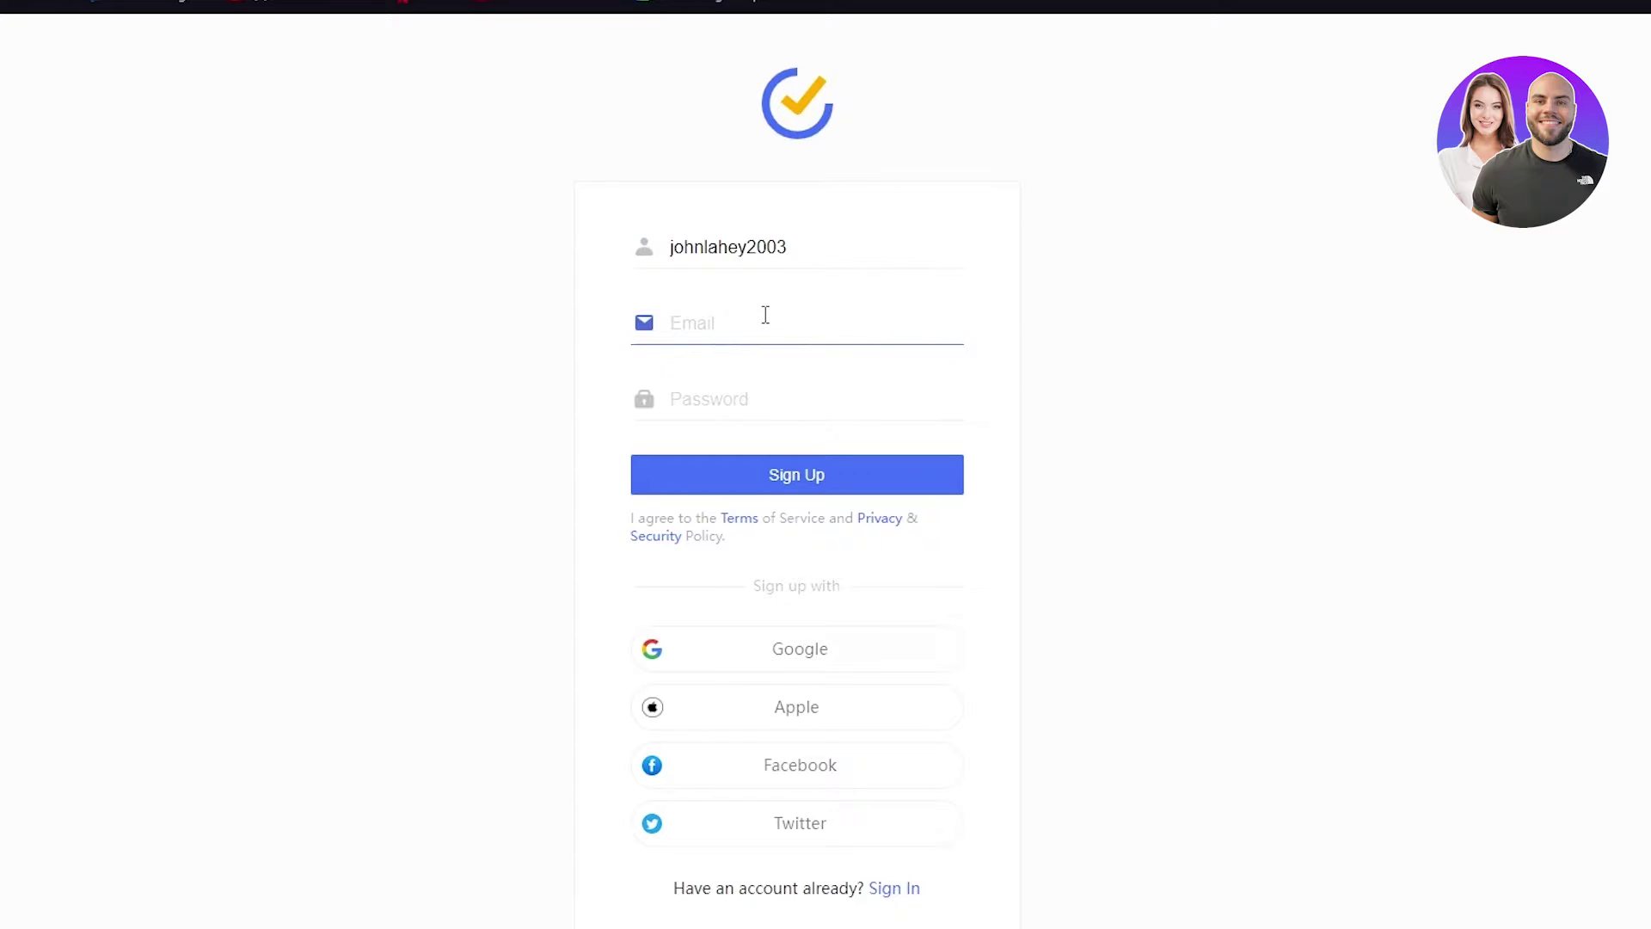
key("ctrl+v")
left_click(679, 400)
type("*****")
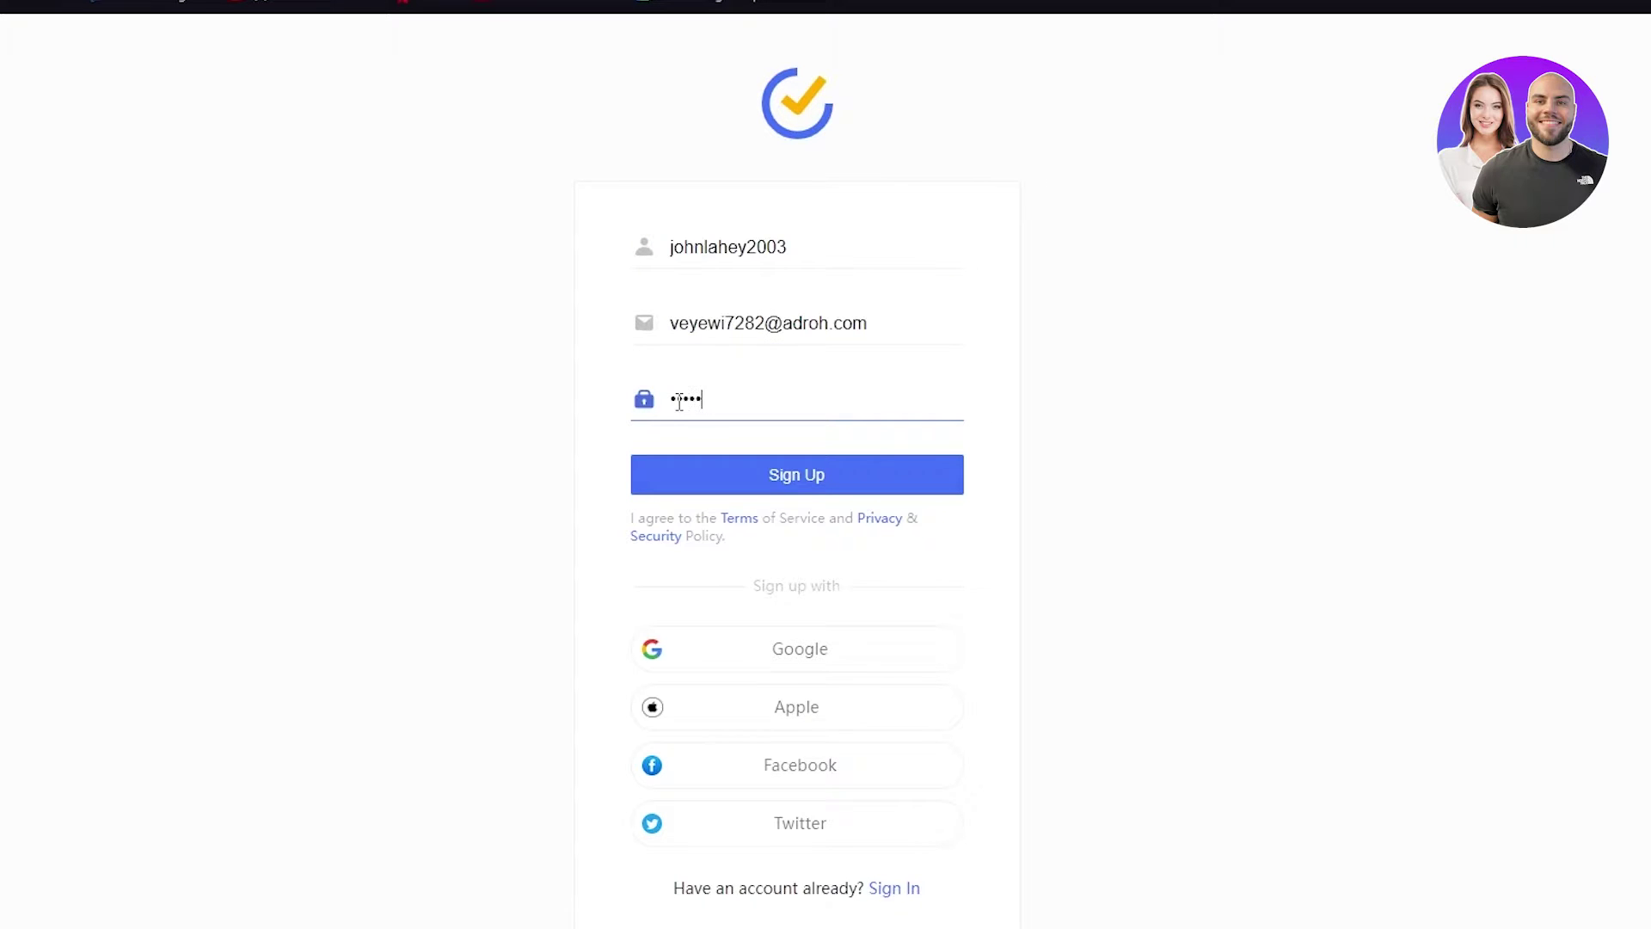
type("***")
left_click(725, 464)
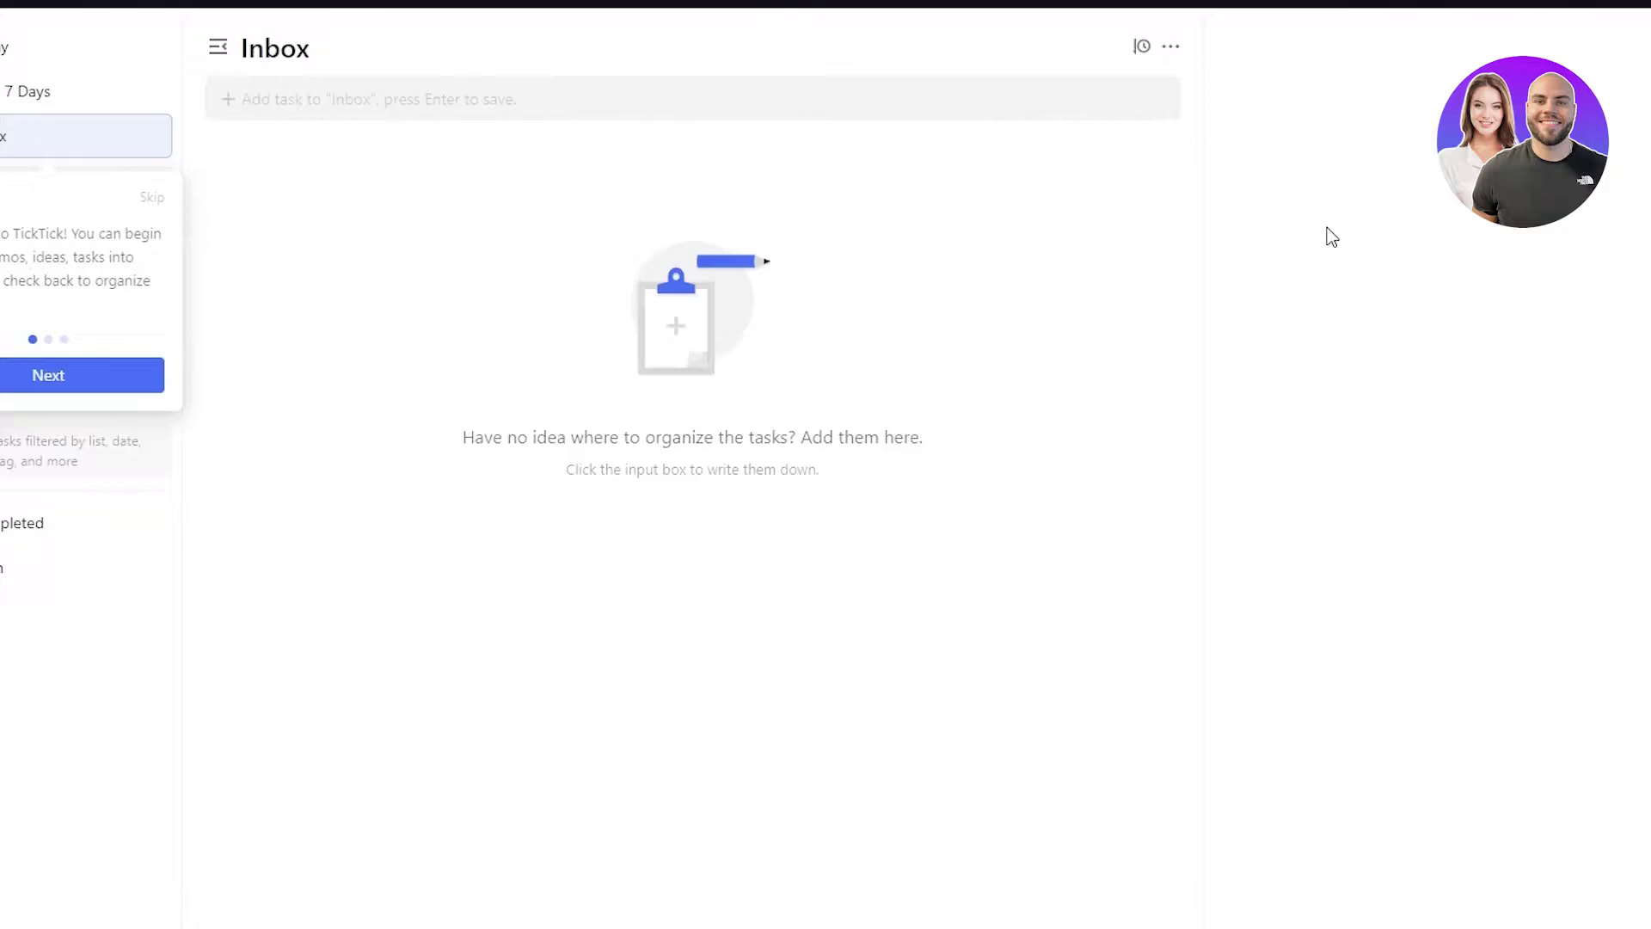
Open the 'Welcome to TickTick' email in Temp Mail and confirm the account's address.
left_click(293, 193)
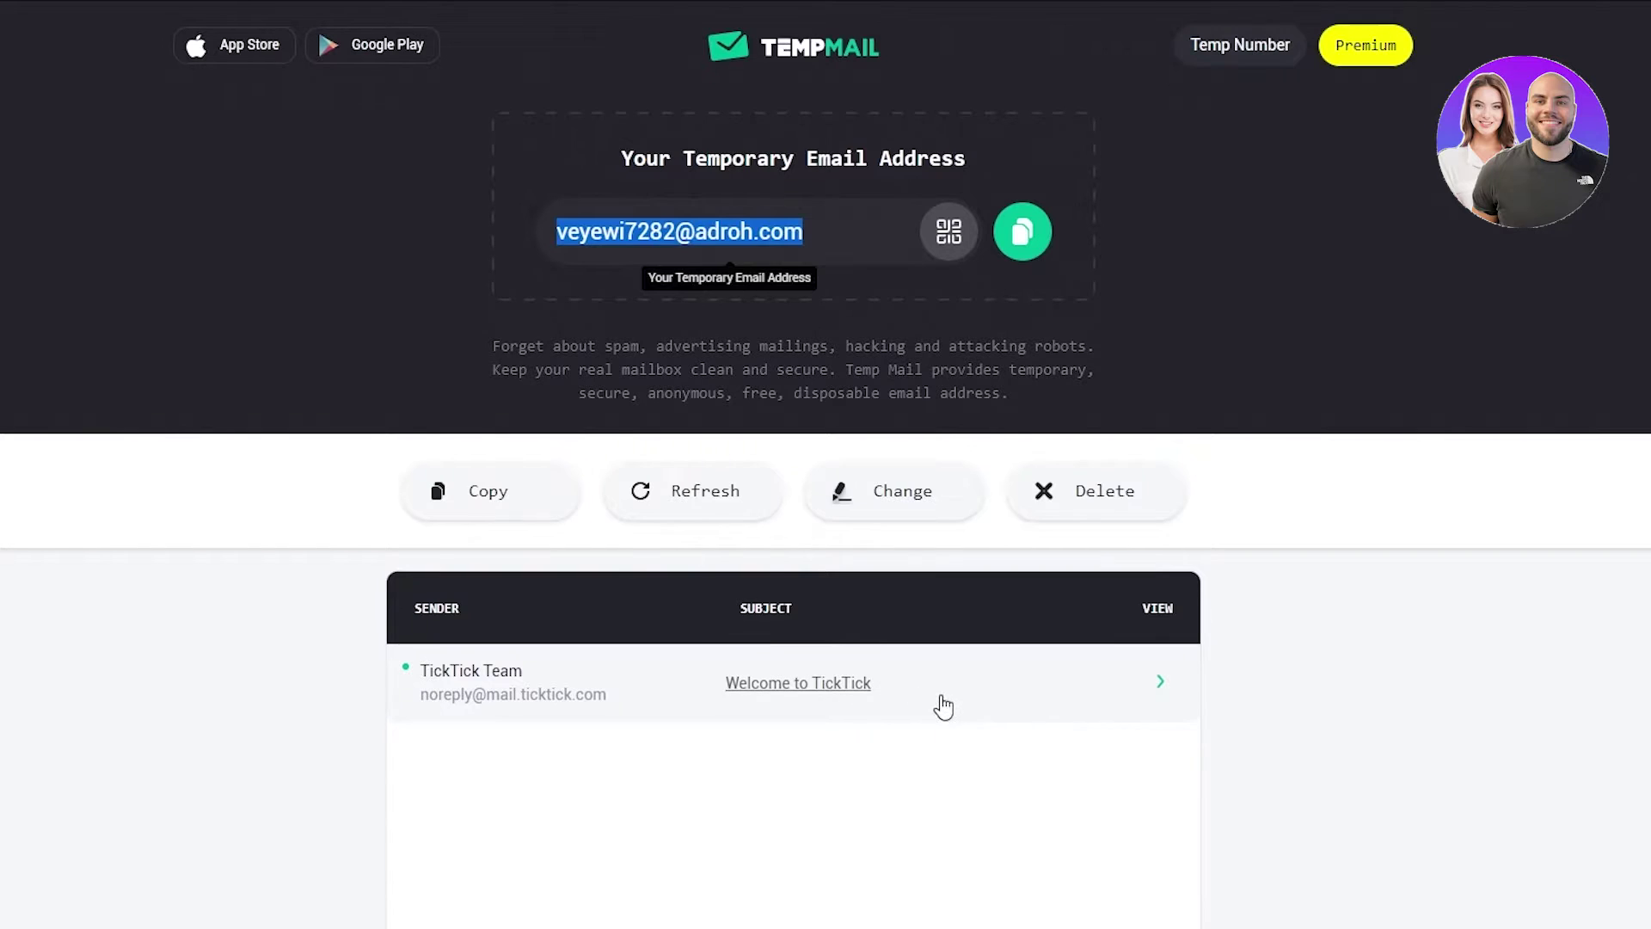
left_click(943, 707)
scroll(943, 706, "down", 9)
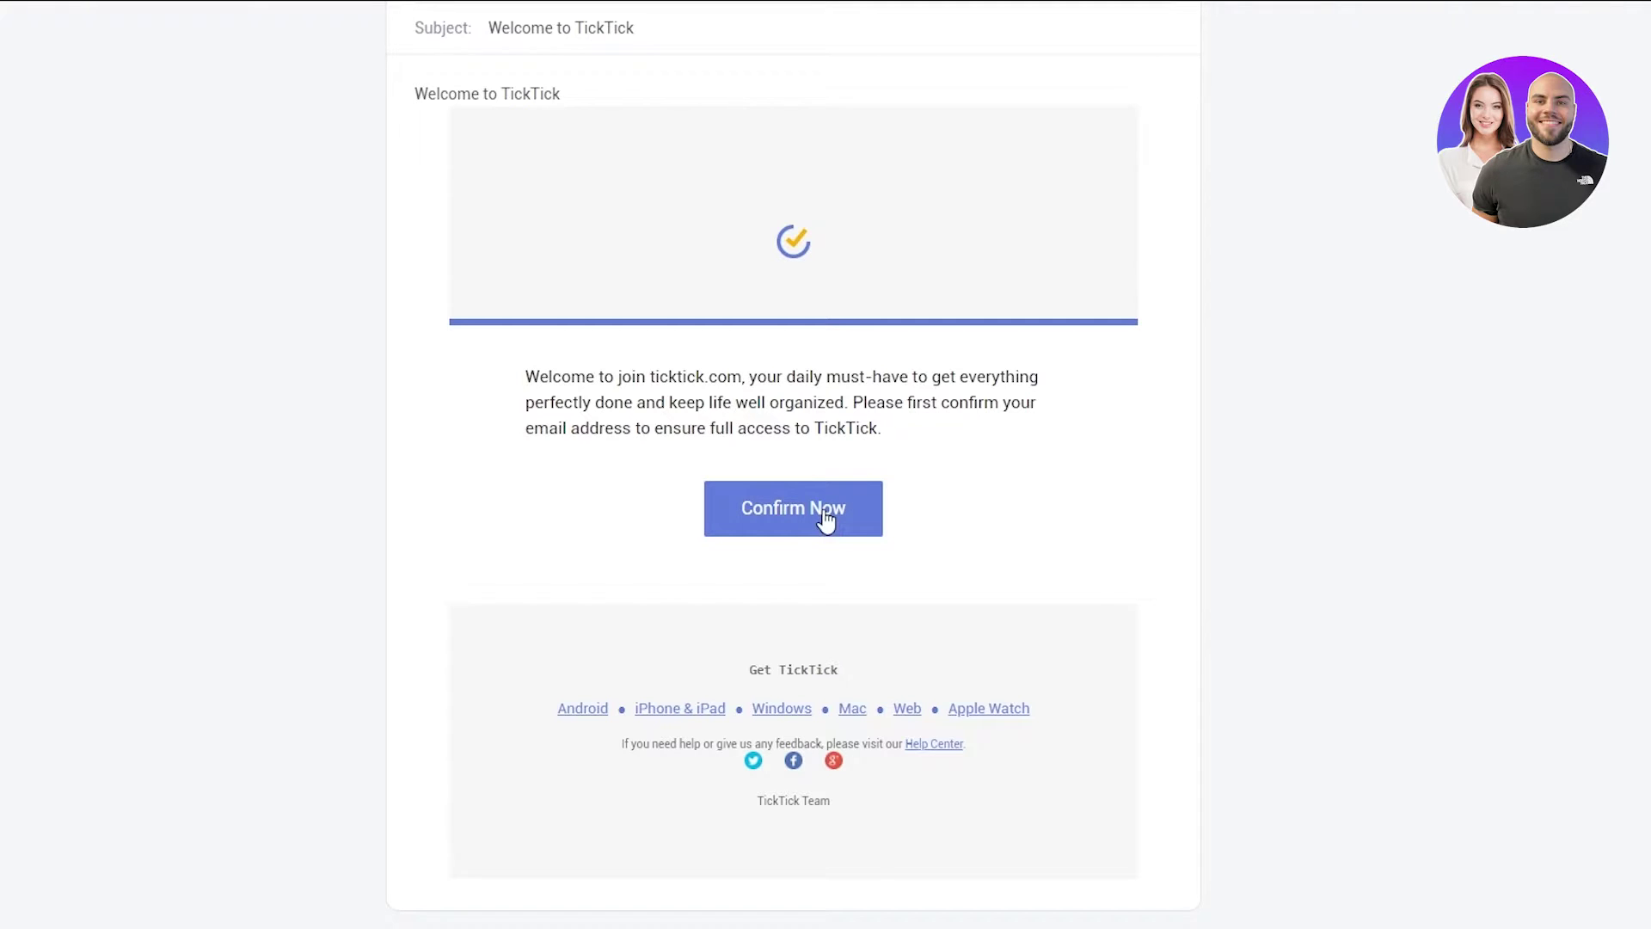
left_click(823, 508)
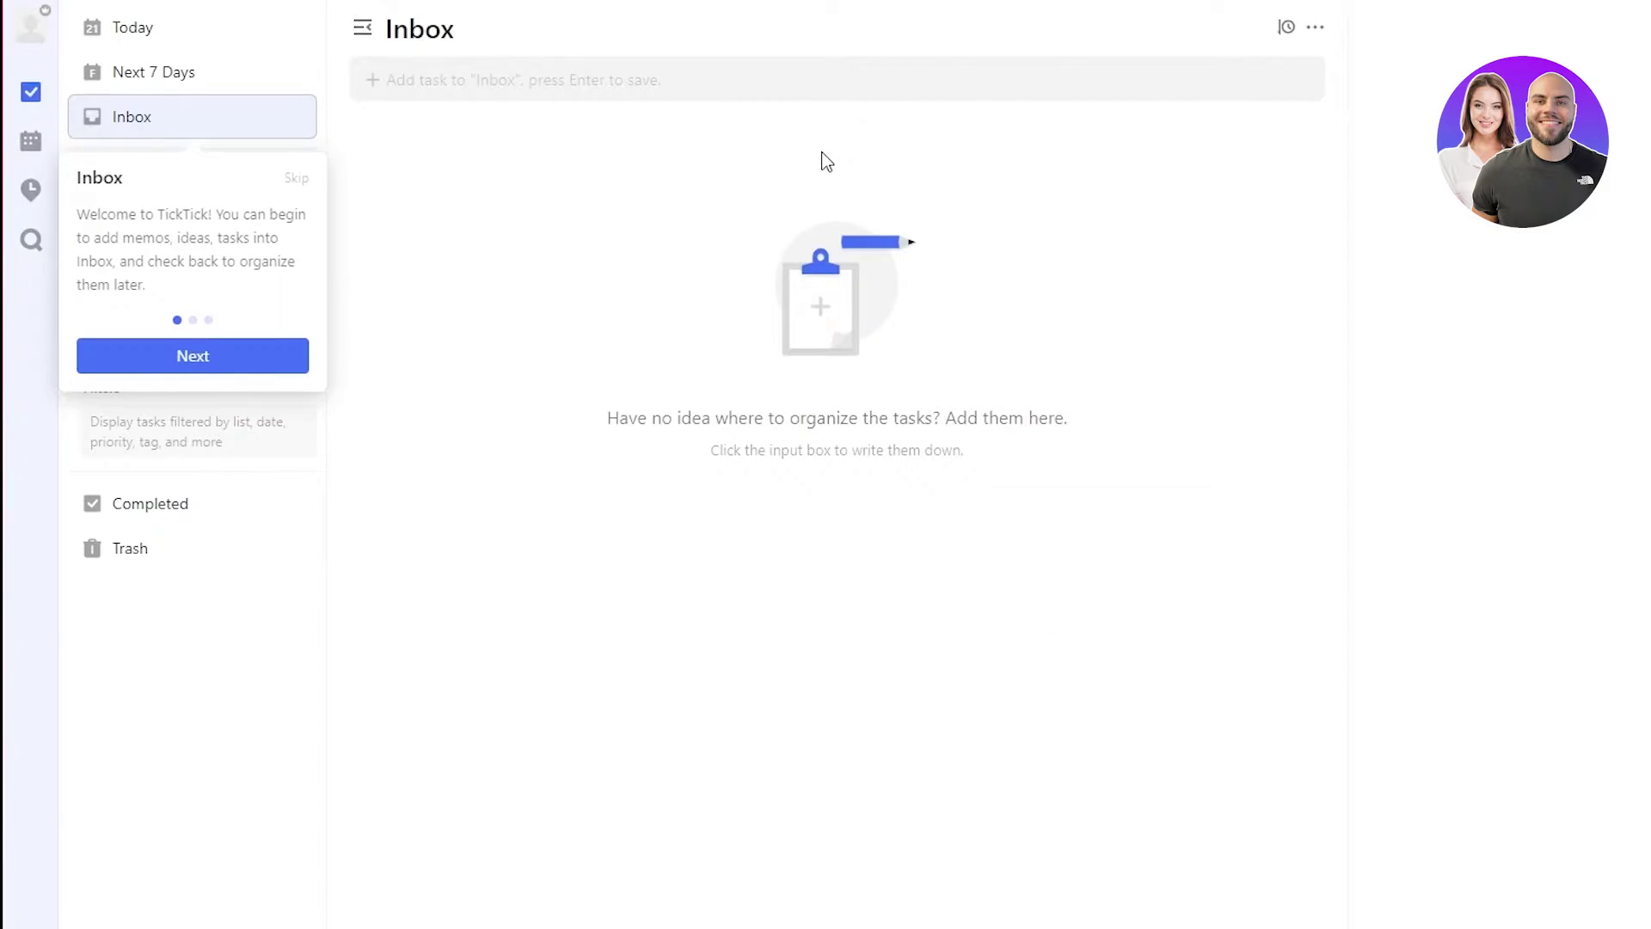
Skip the Inbox welcome tip and check the empty Today and Next 7 Days views.
left_click(298, 177)
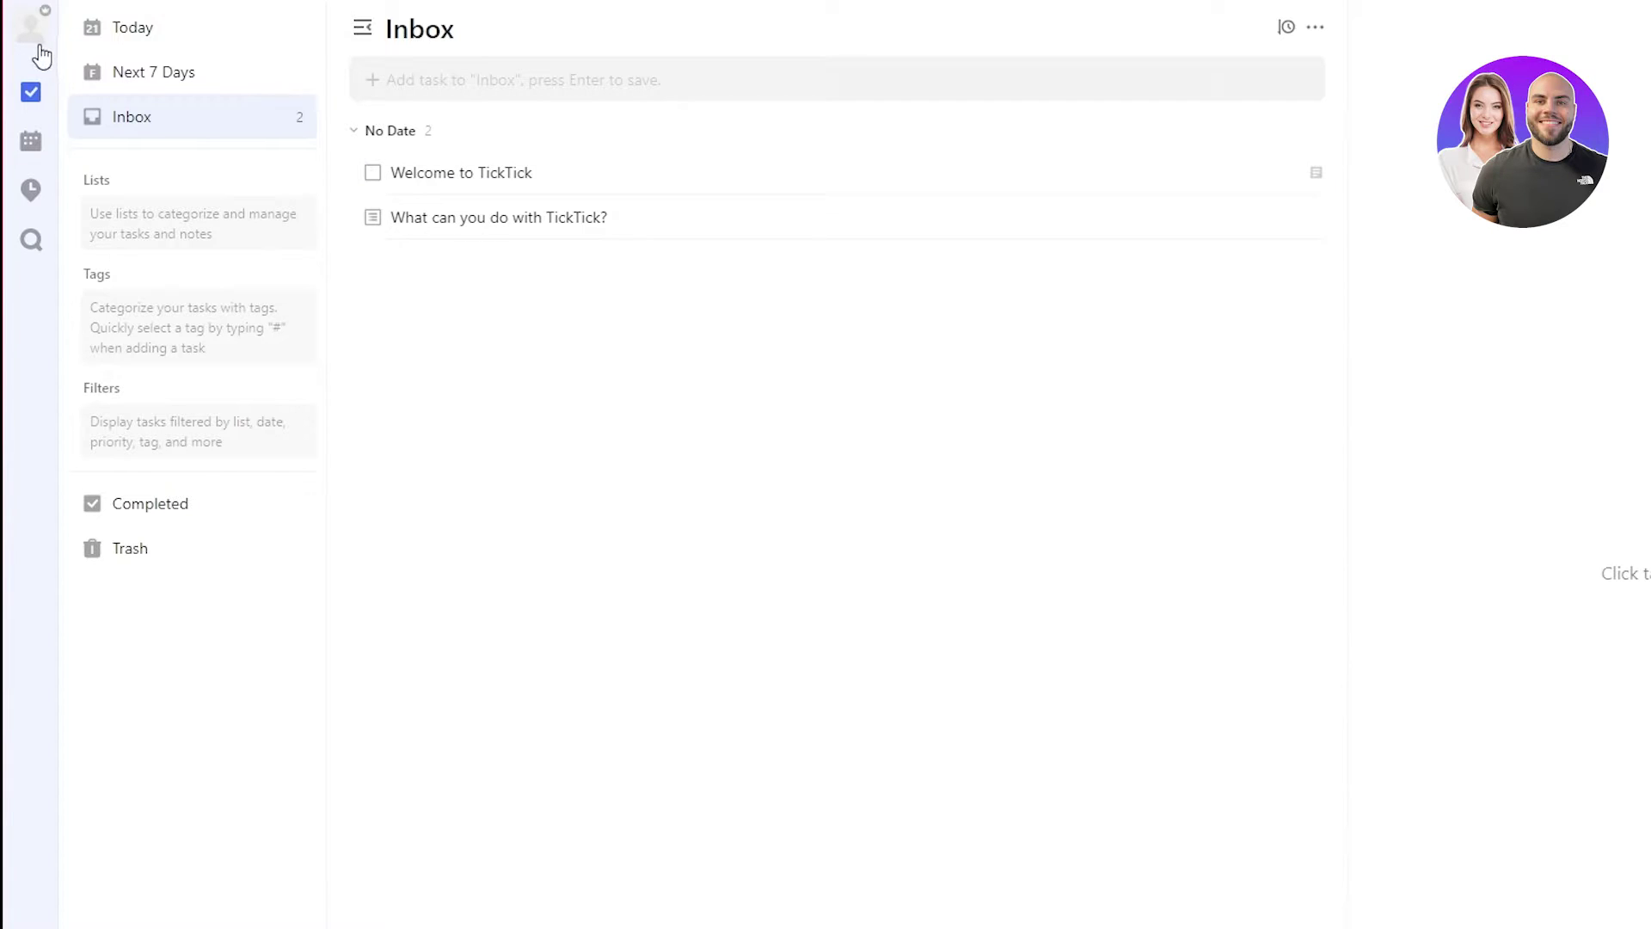
left_click(173, 29)
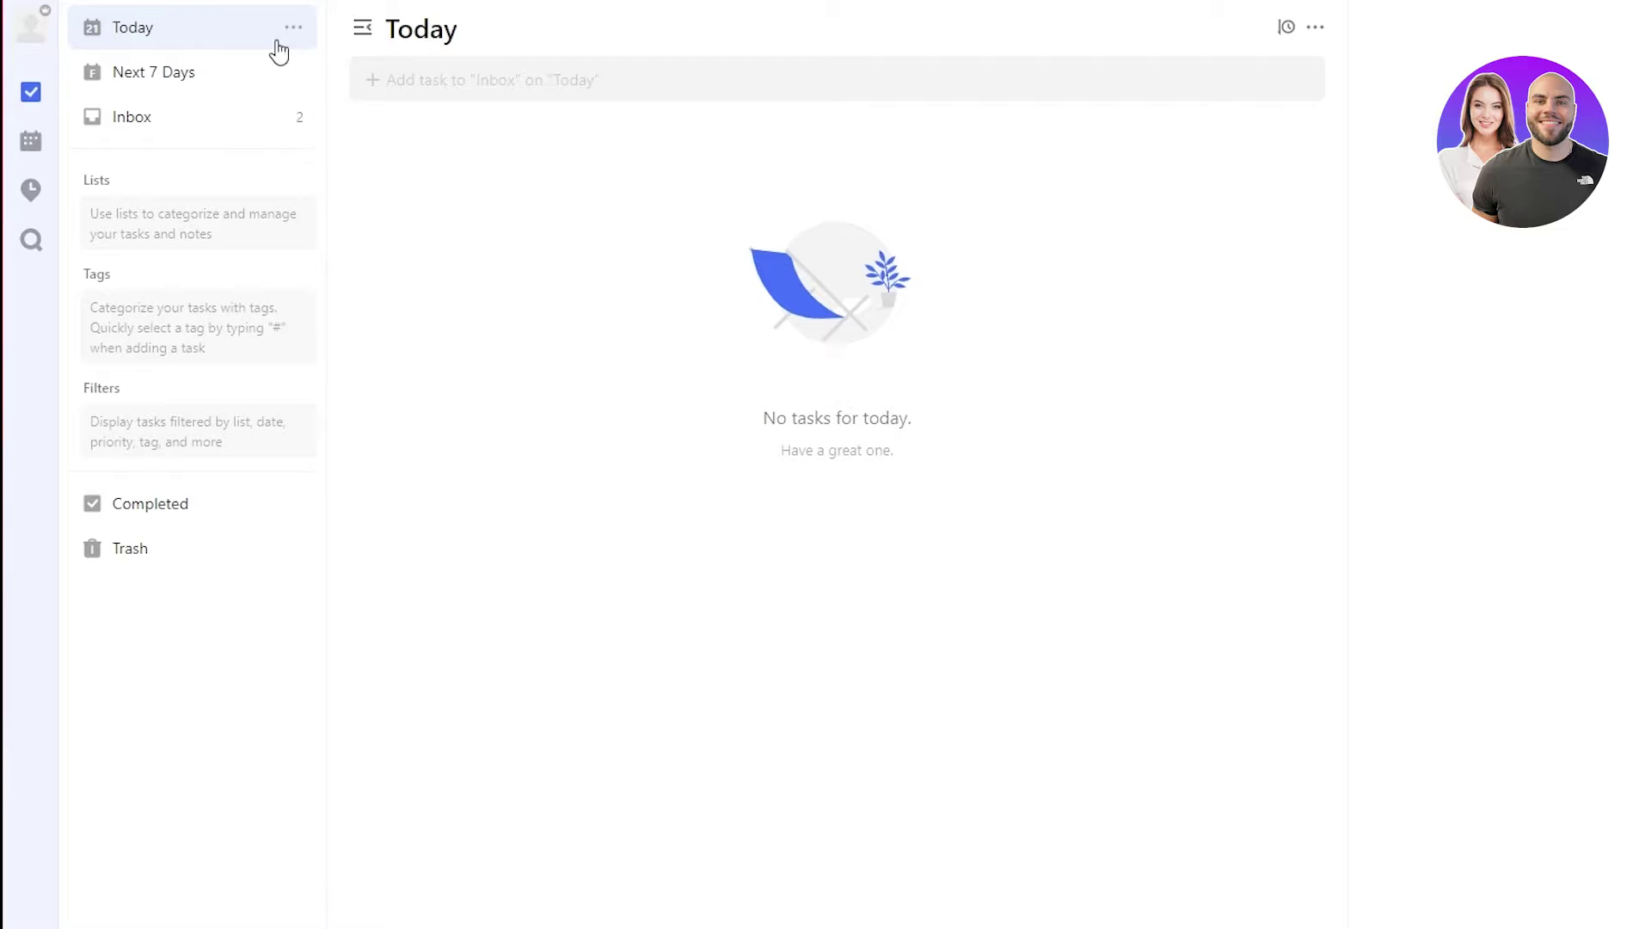
left_click(188, 75)
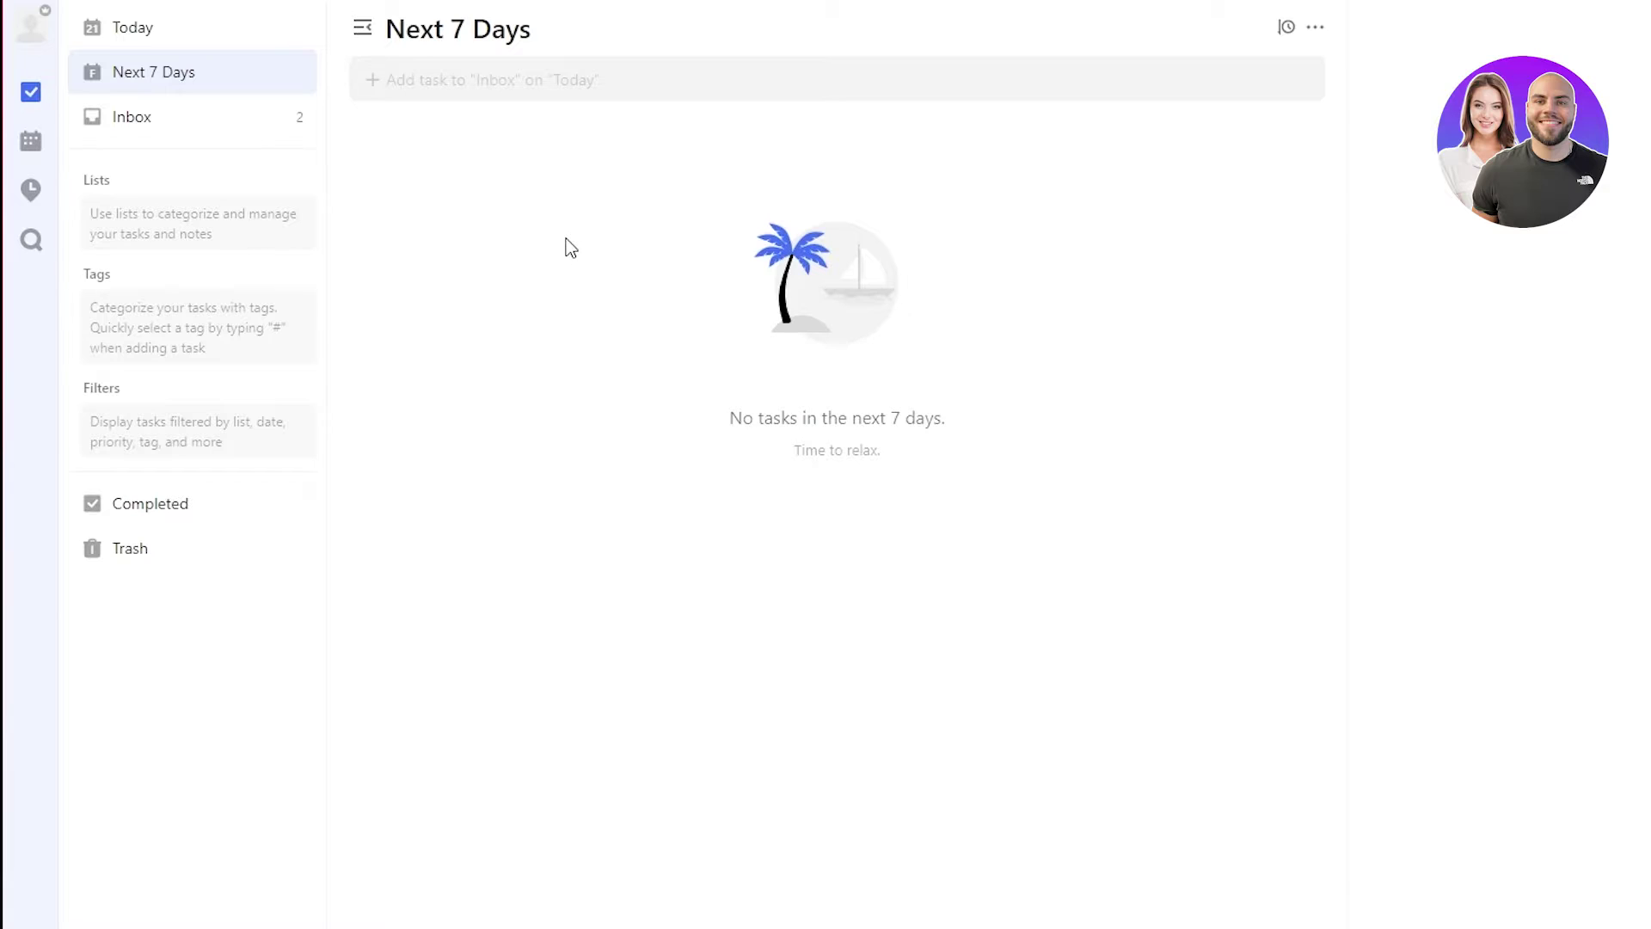
left_click(33, 31)
Open Settings from the avatar menu to reach the Preference page.
left_click(118, 115)
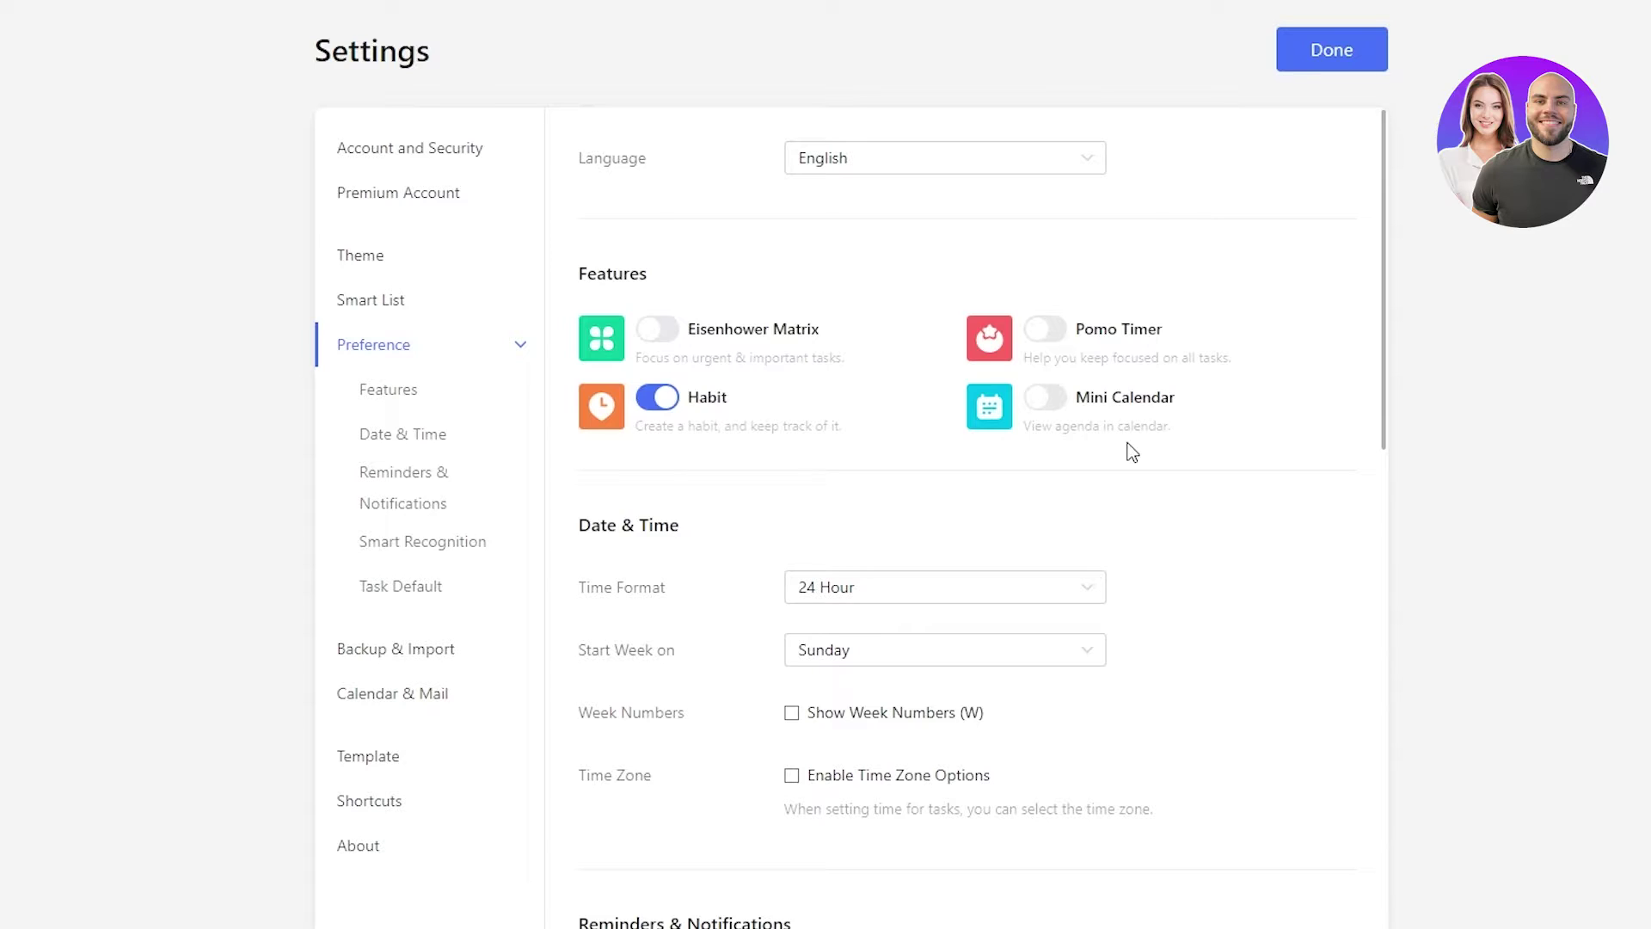
Keep the 24 Hour time format and make weeks start on Monday.
scroll(1131, 452, "down", 5)
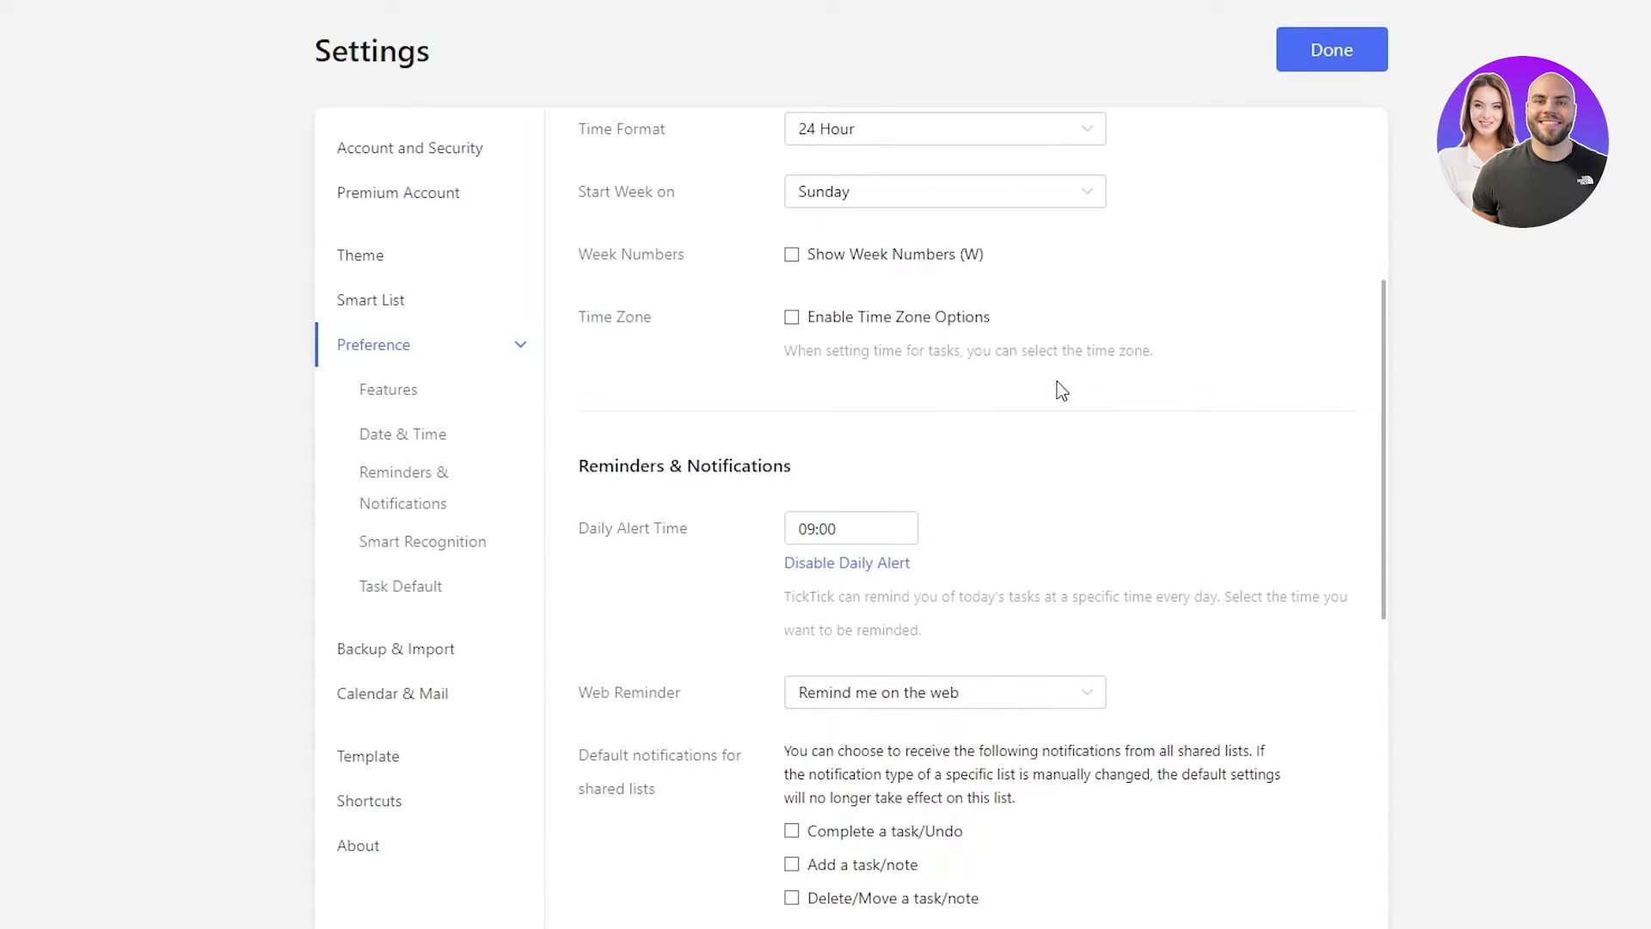
scroll(1057, 387, "up", 2)
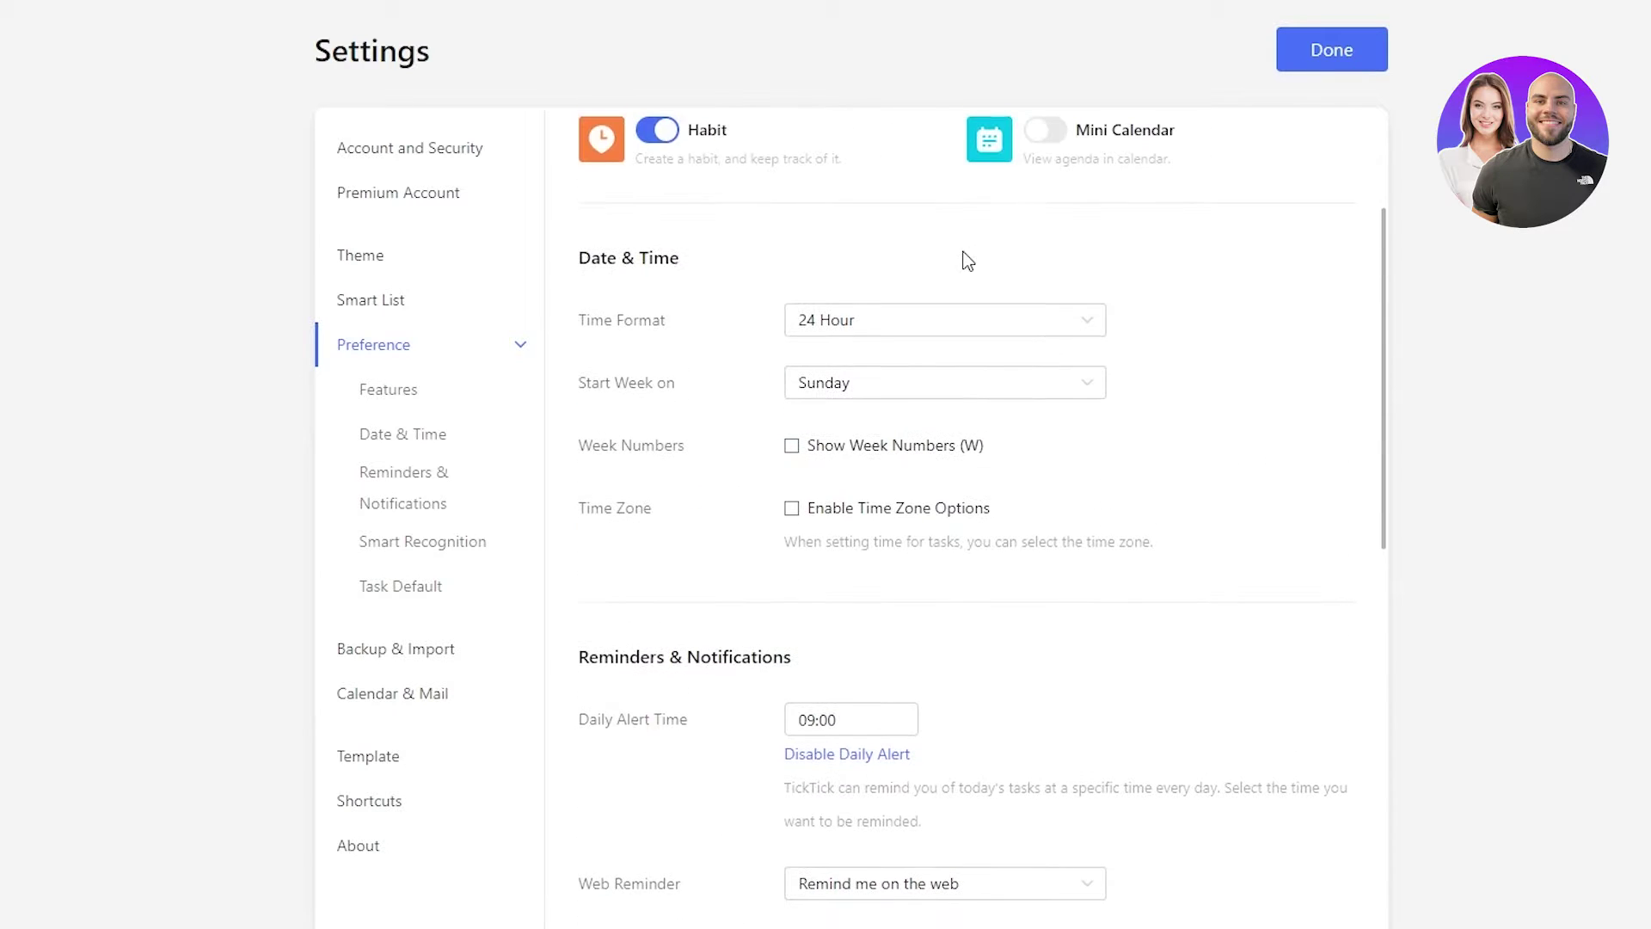
left_click(1084, 337)
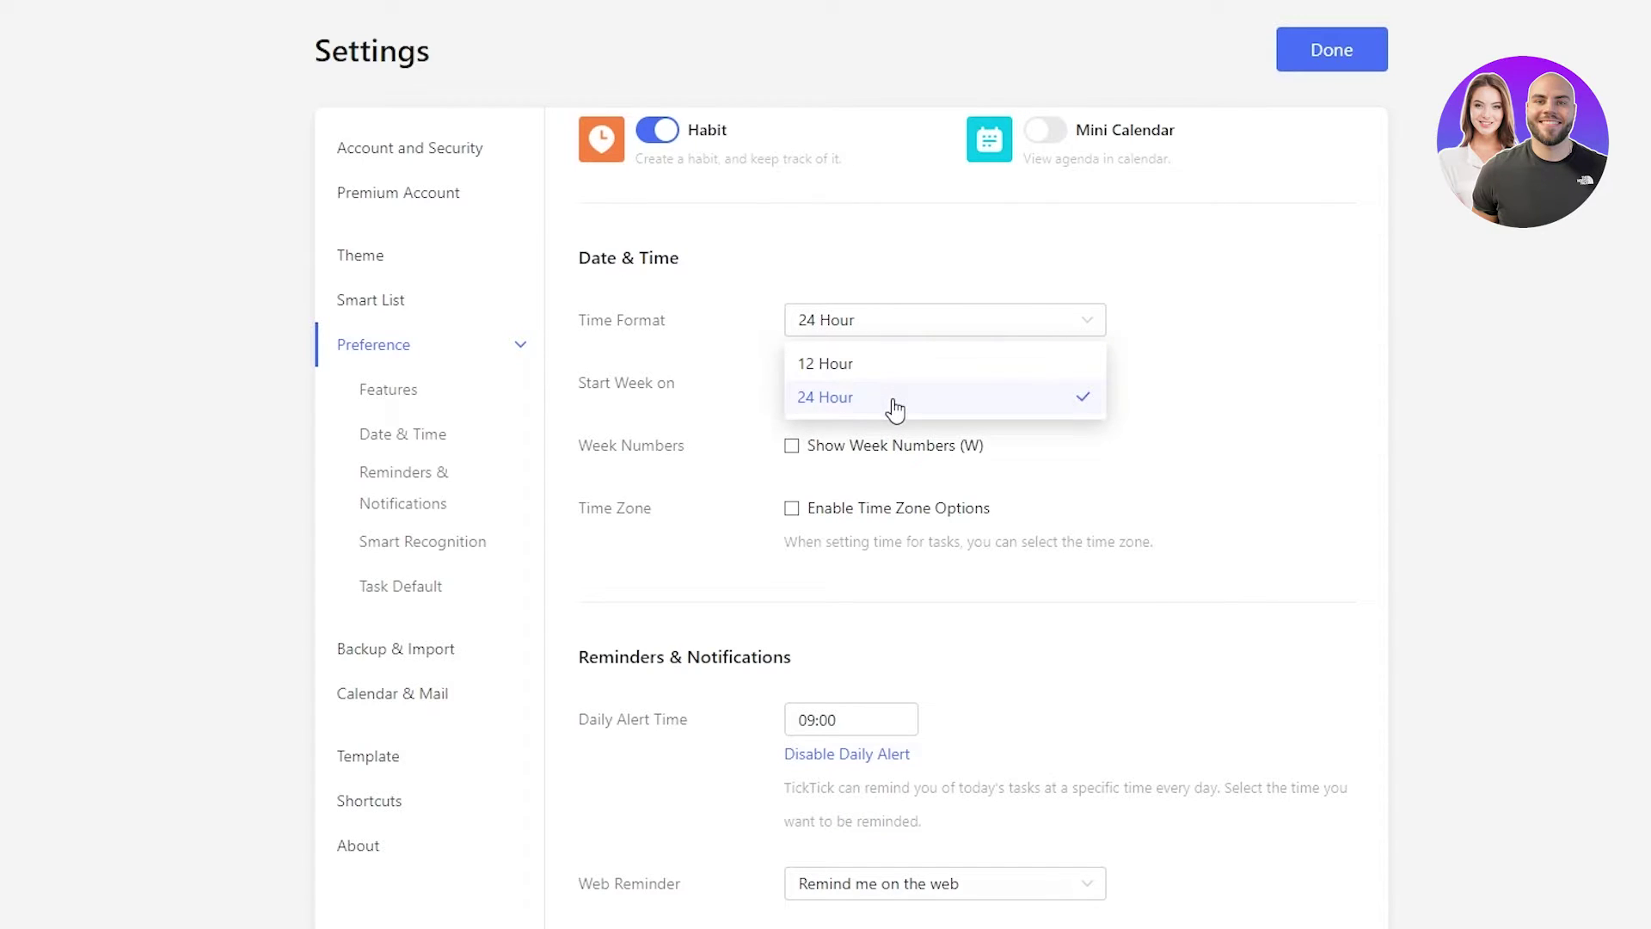
left_click(988, 318)
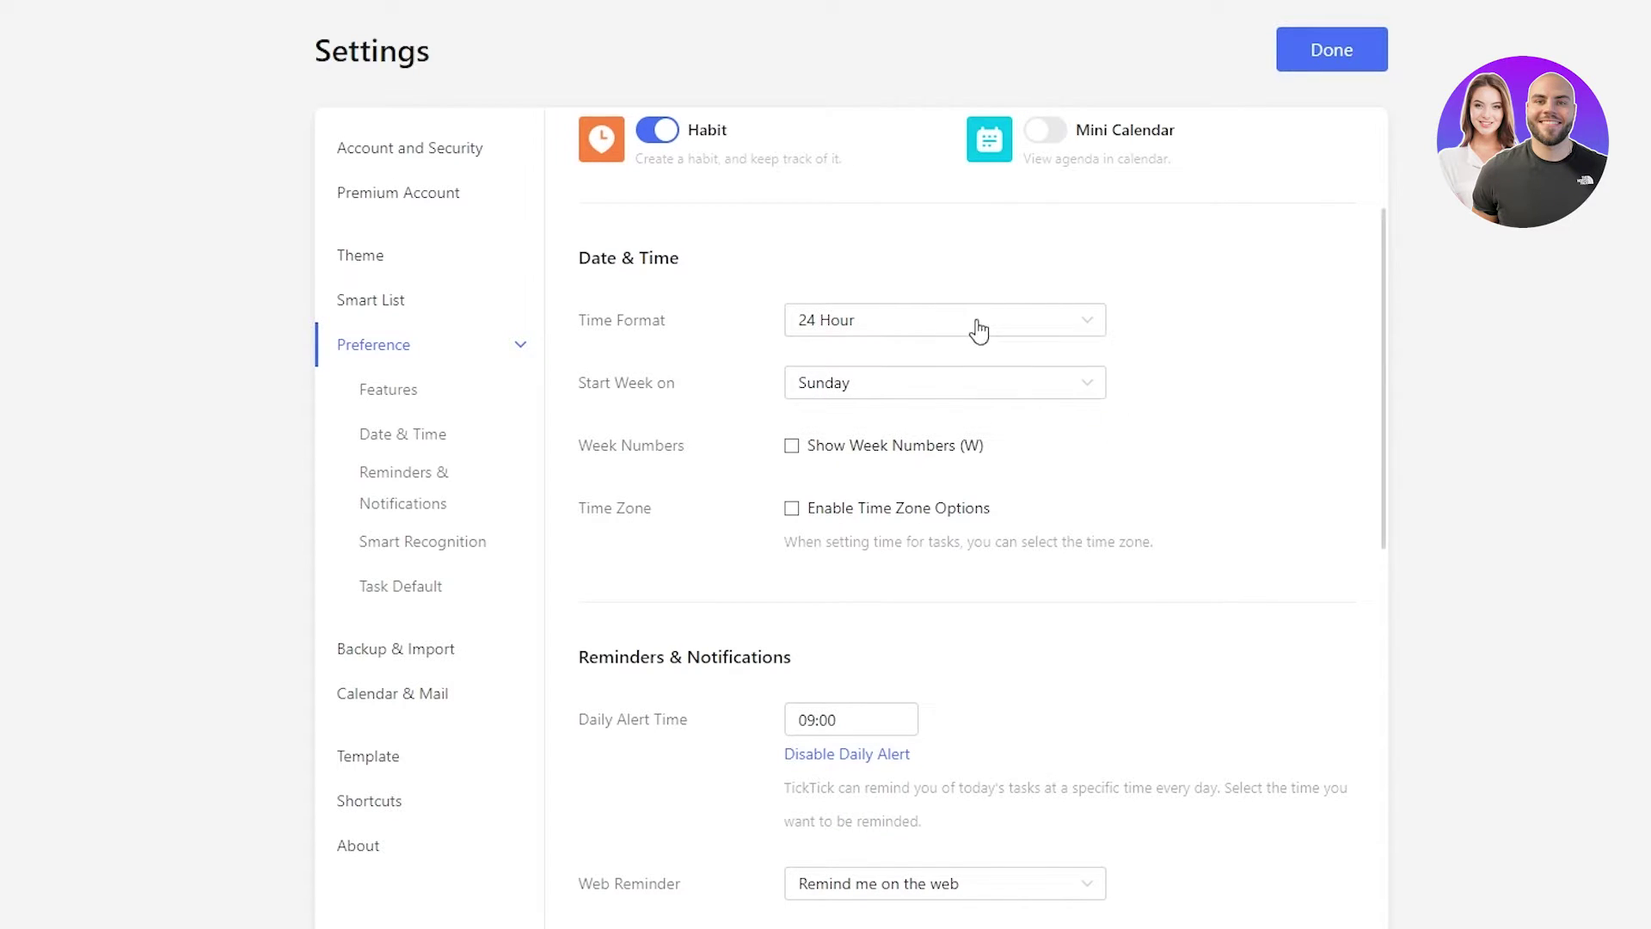
left_click(913, 395)
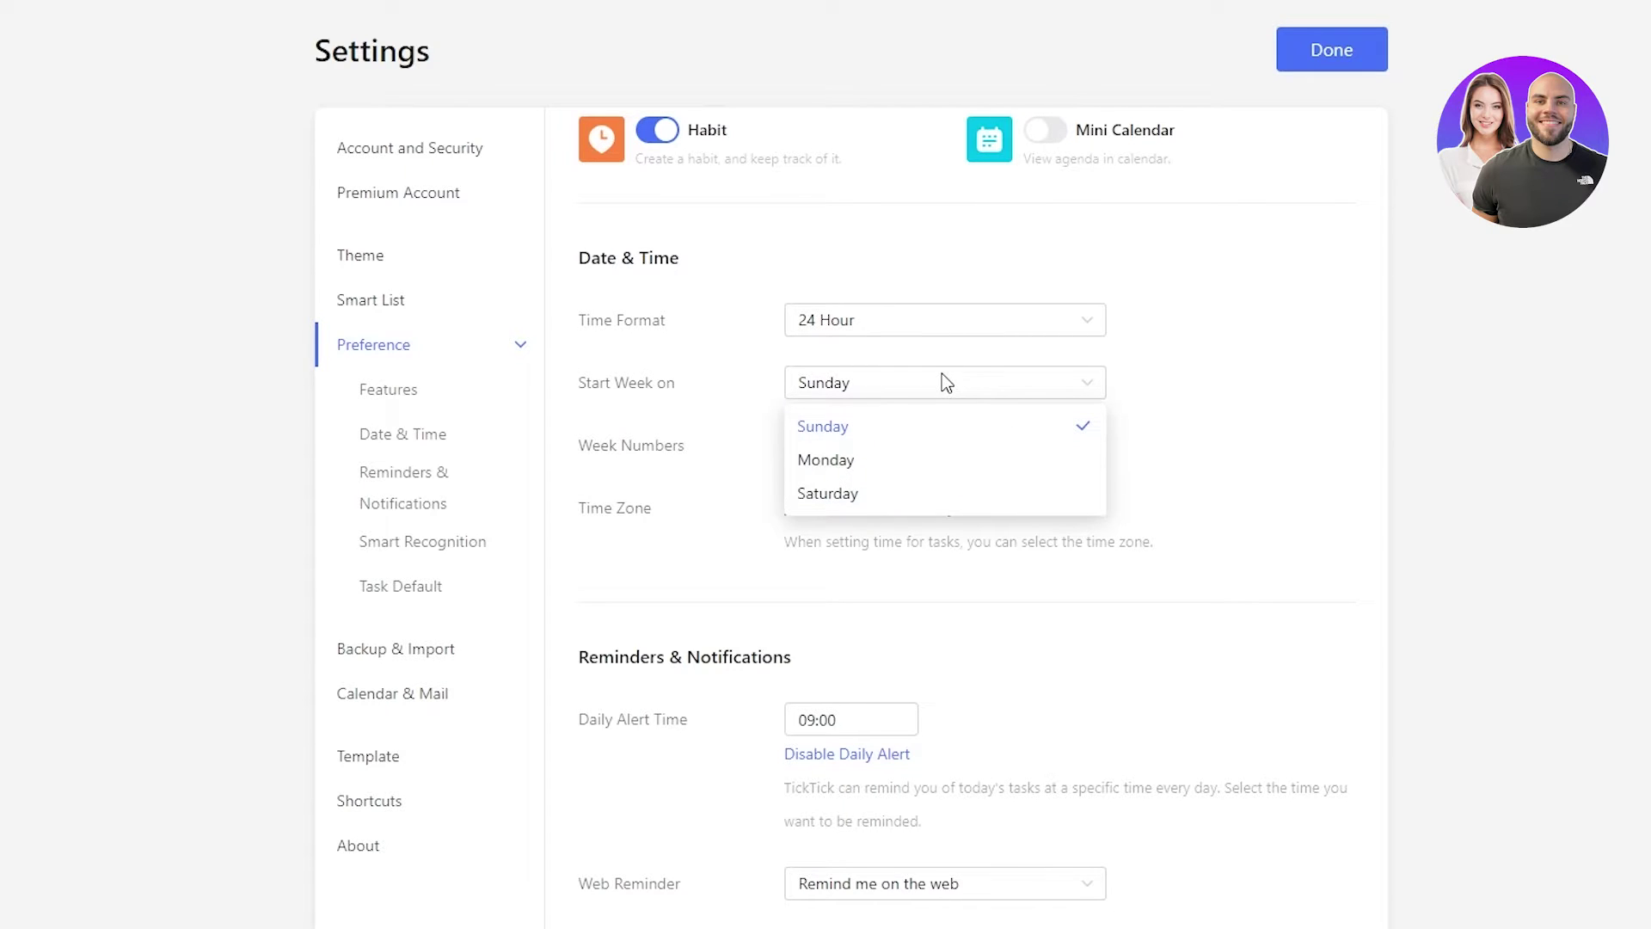
left_click(886, 471)
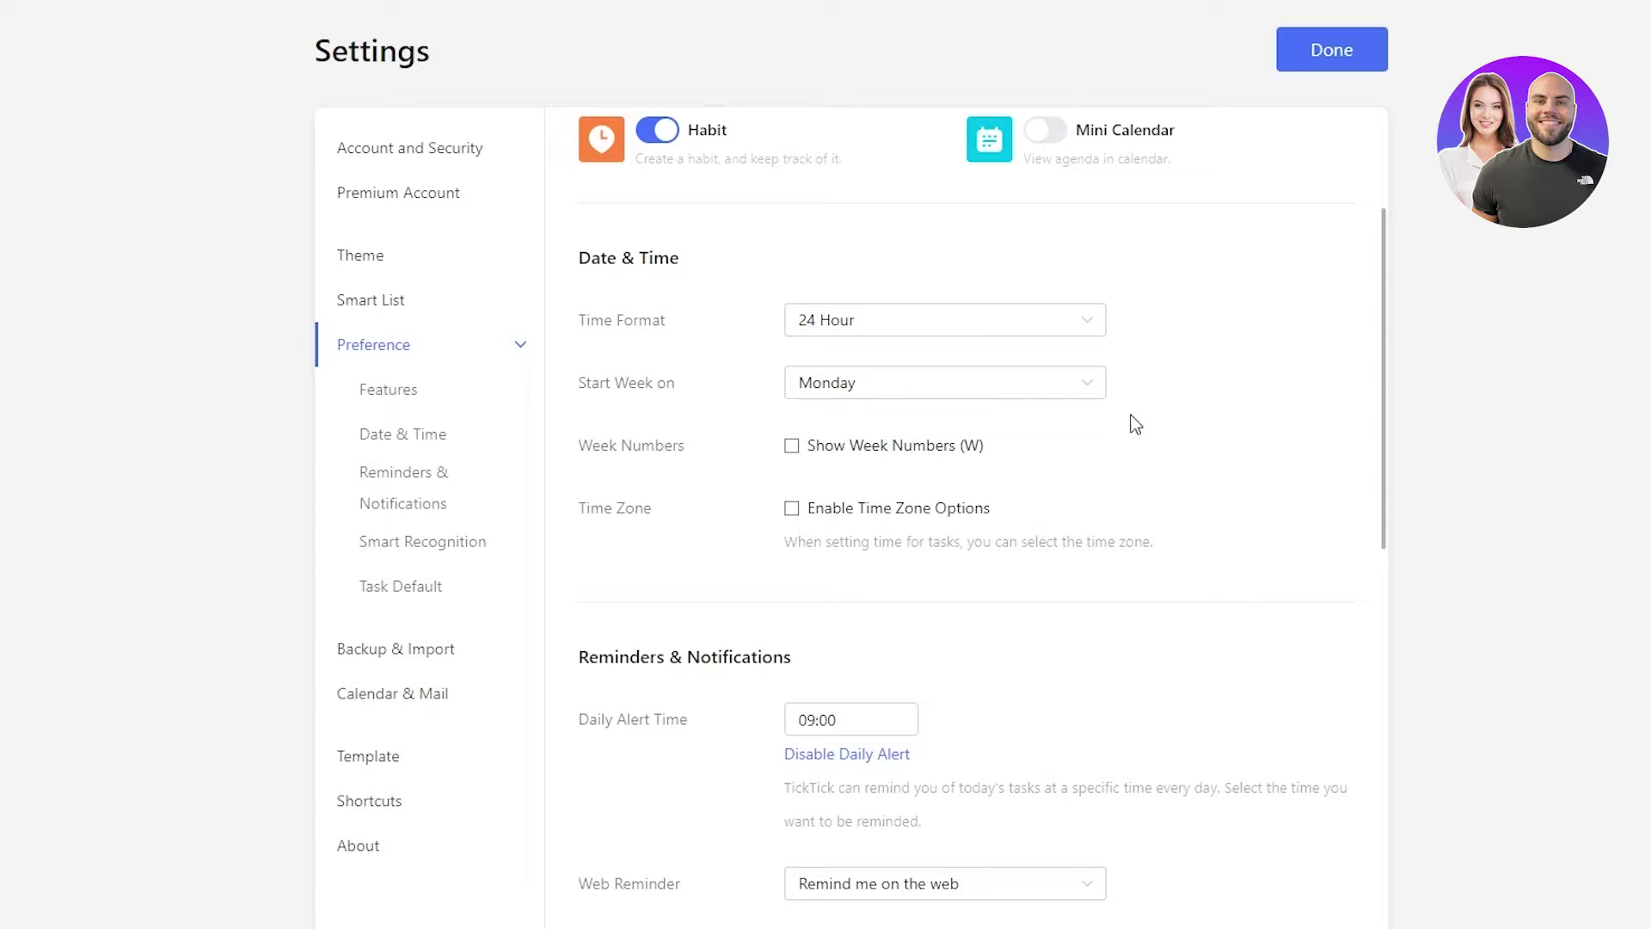
Leave the default date for new tasks set to None.
scroll(1133, 424, "down", 2)
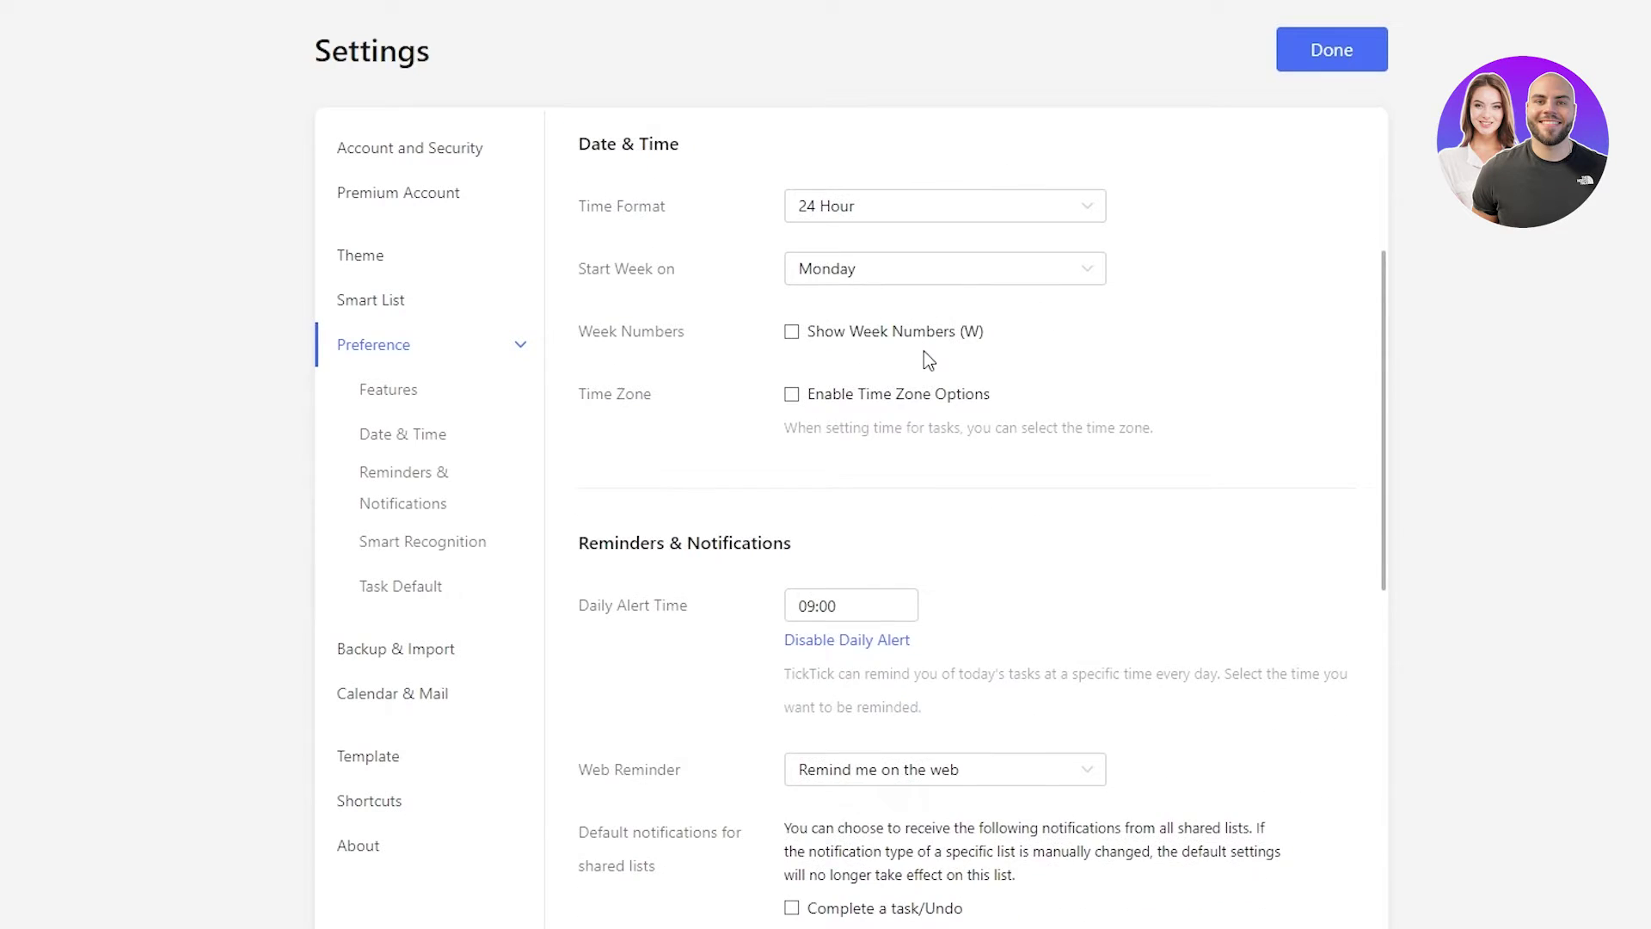
scroll(860, 357, "down", 5)
scroll(917, 312, "up", 1)
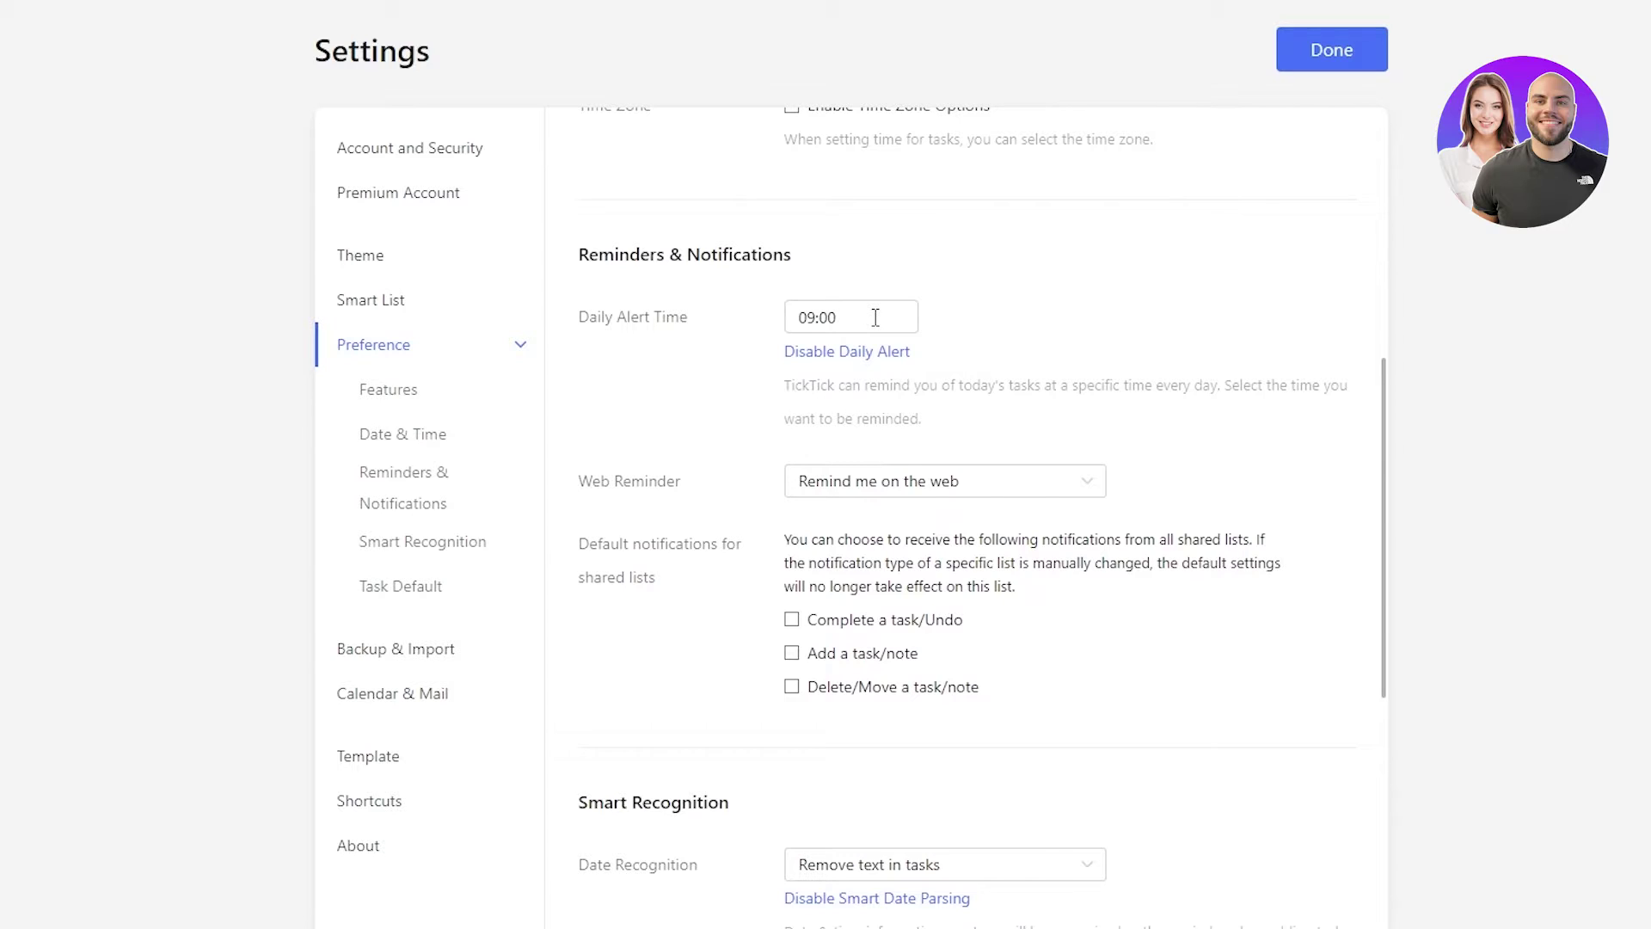
scroll(1073, 528, "down", 1)
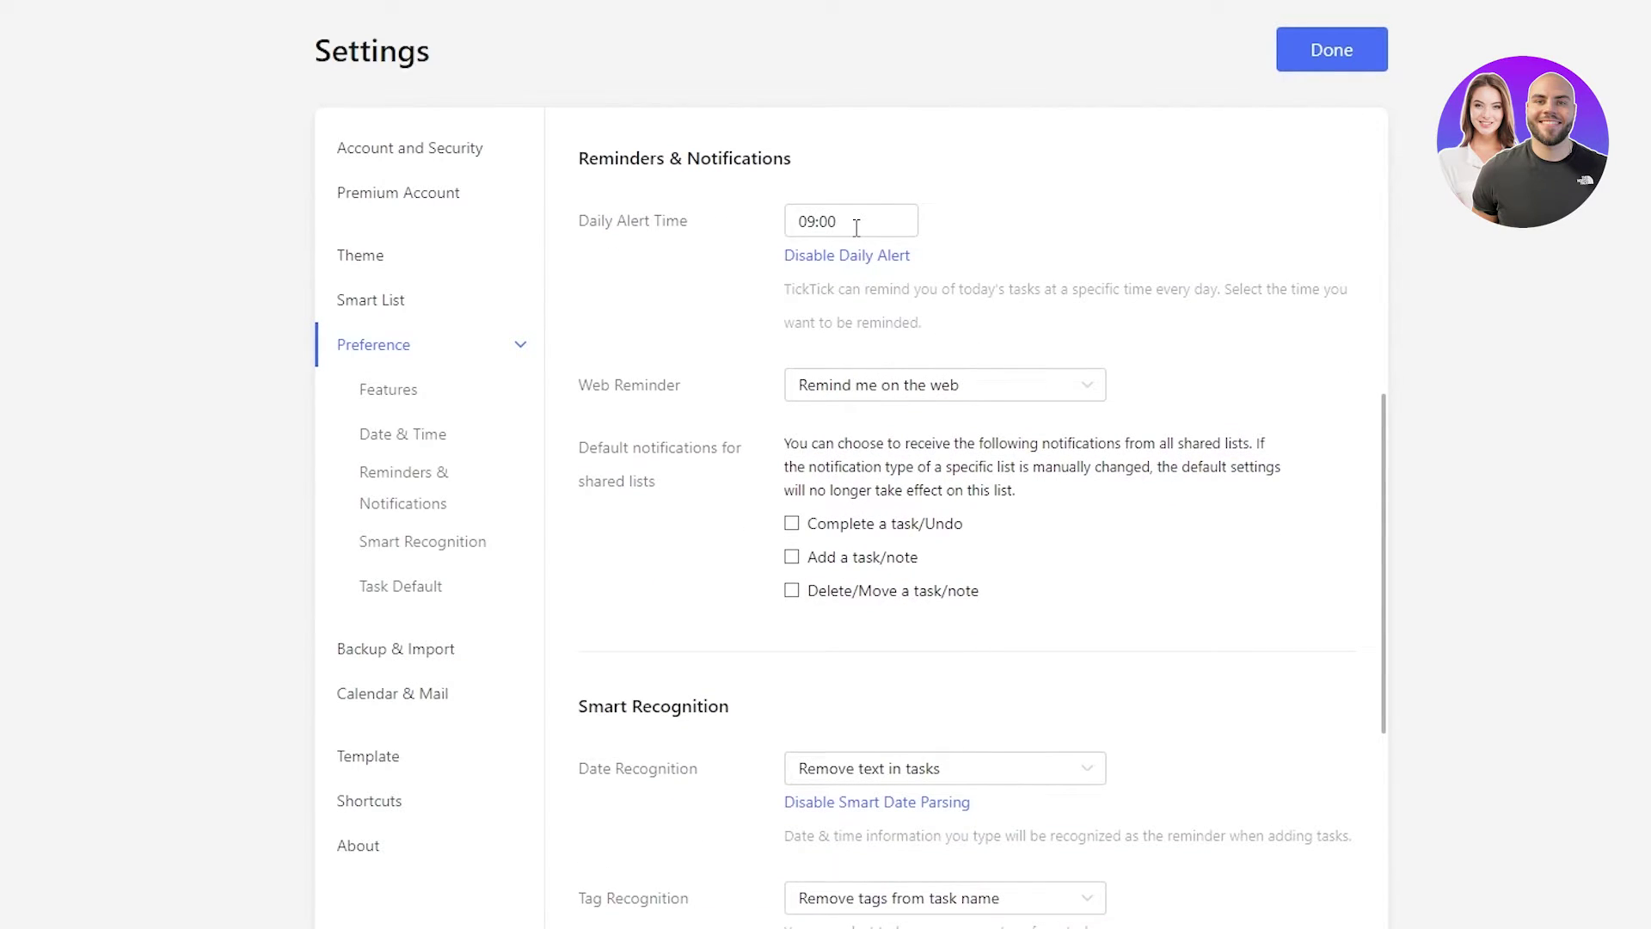
scroll(857, 227, "down", 8)
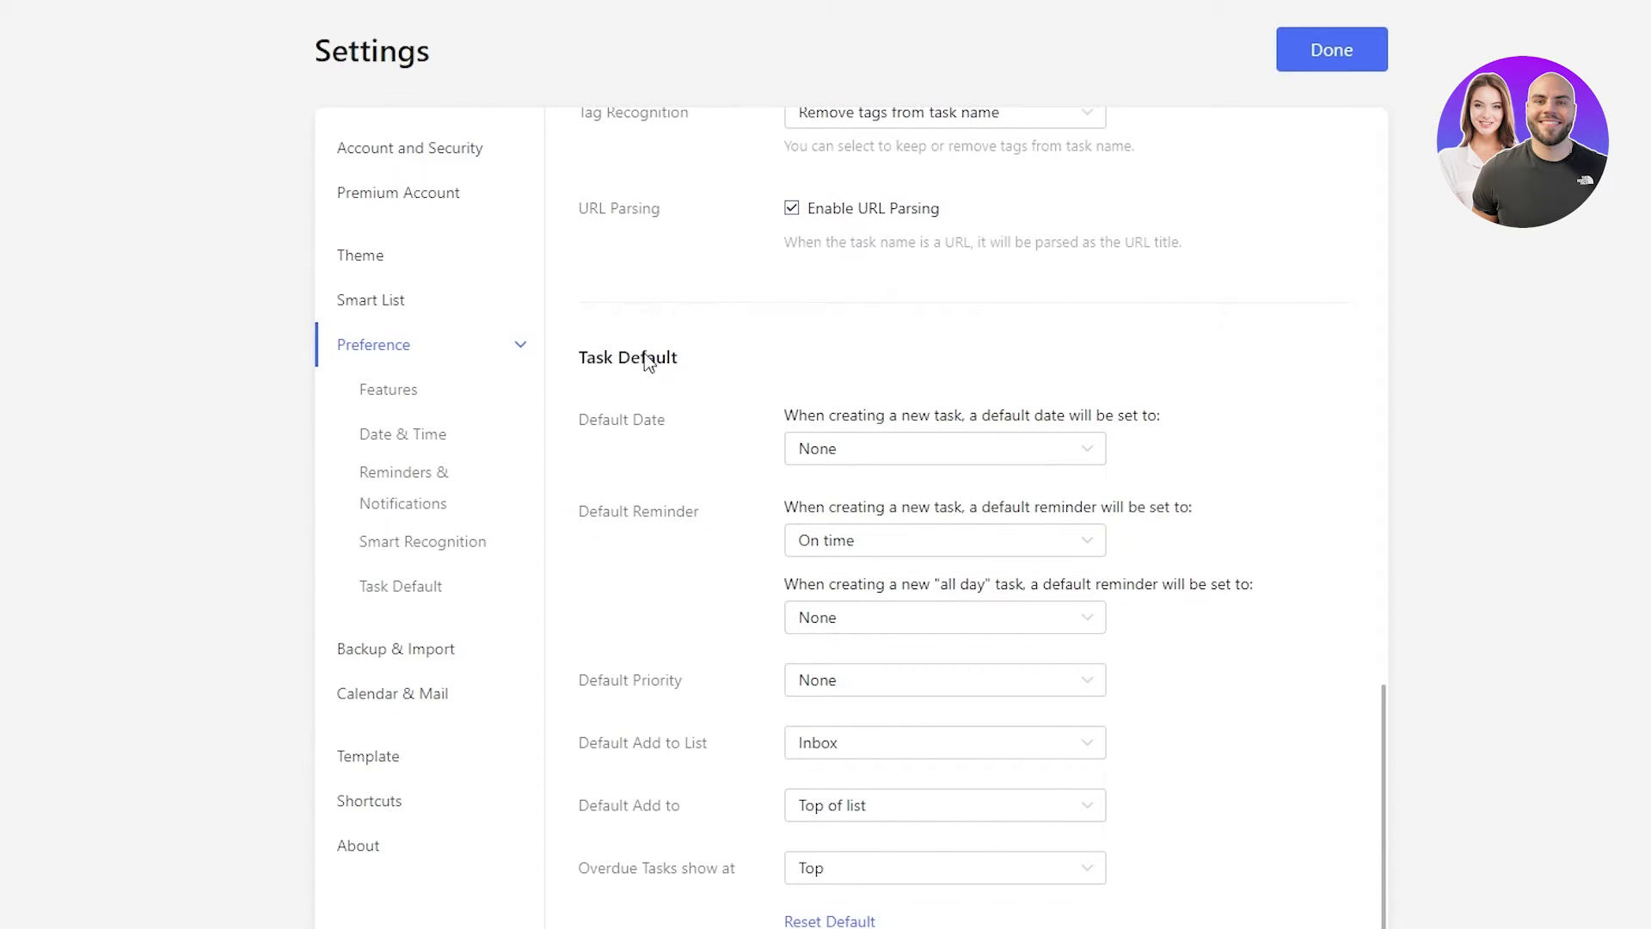
left_click(874, 450)
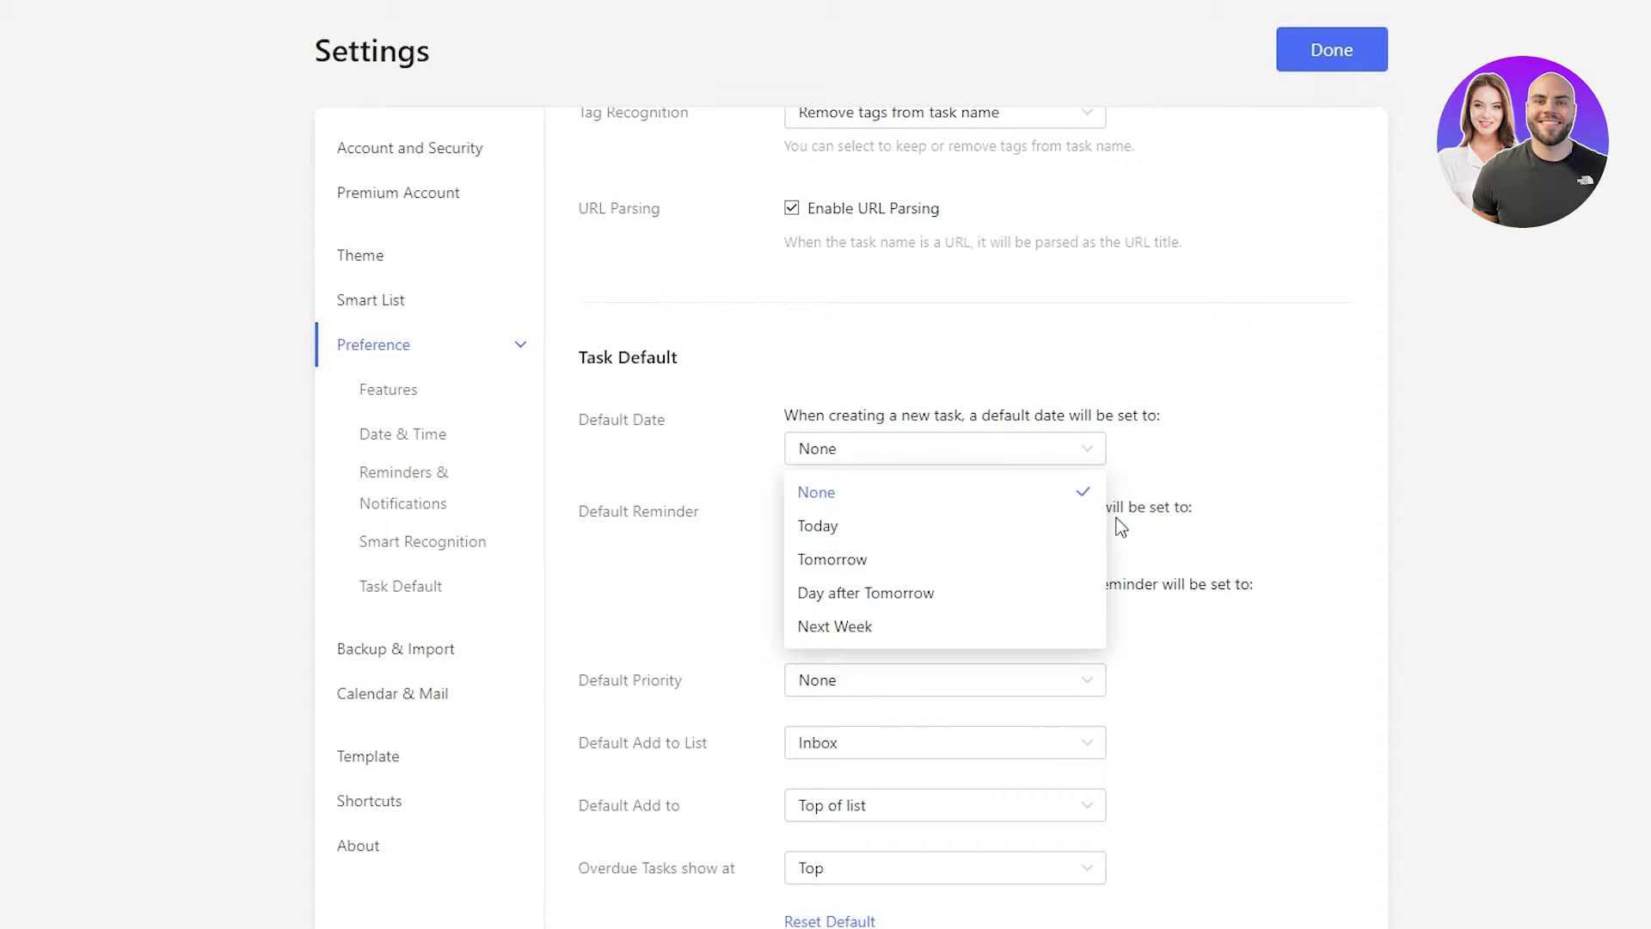
left_click(1026, 455)
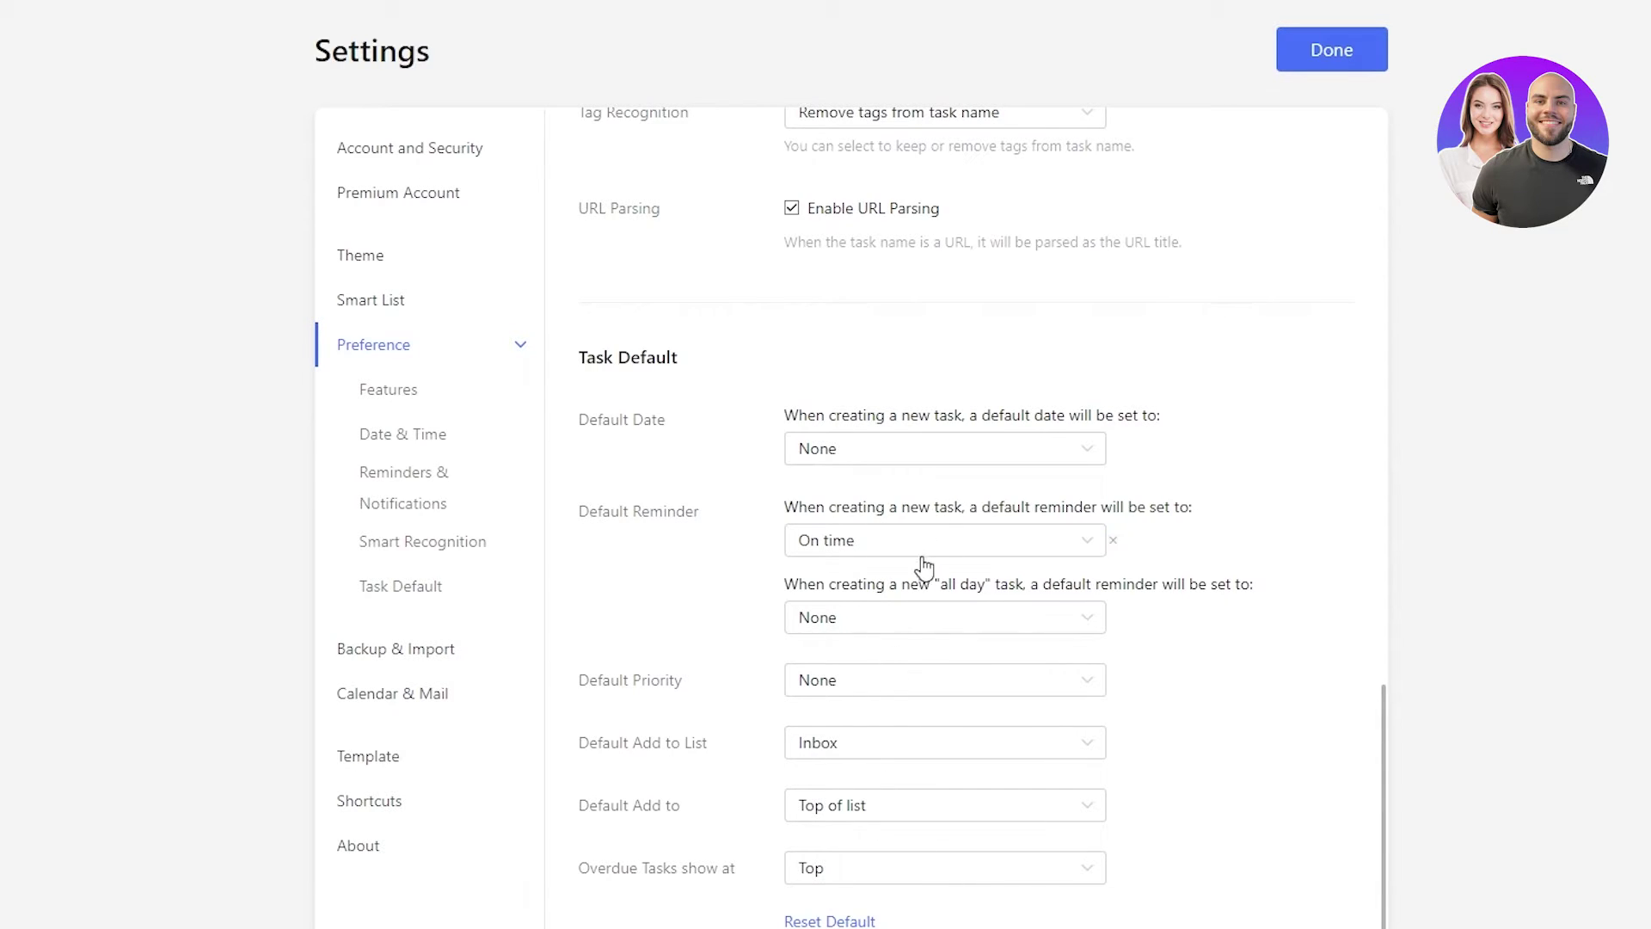
Apply the Dark pure-colour theme and close Settings.
left_click(368, 755)
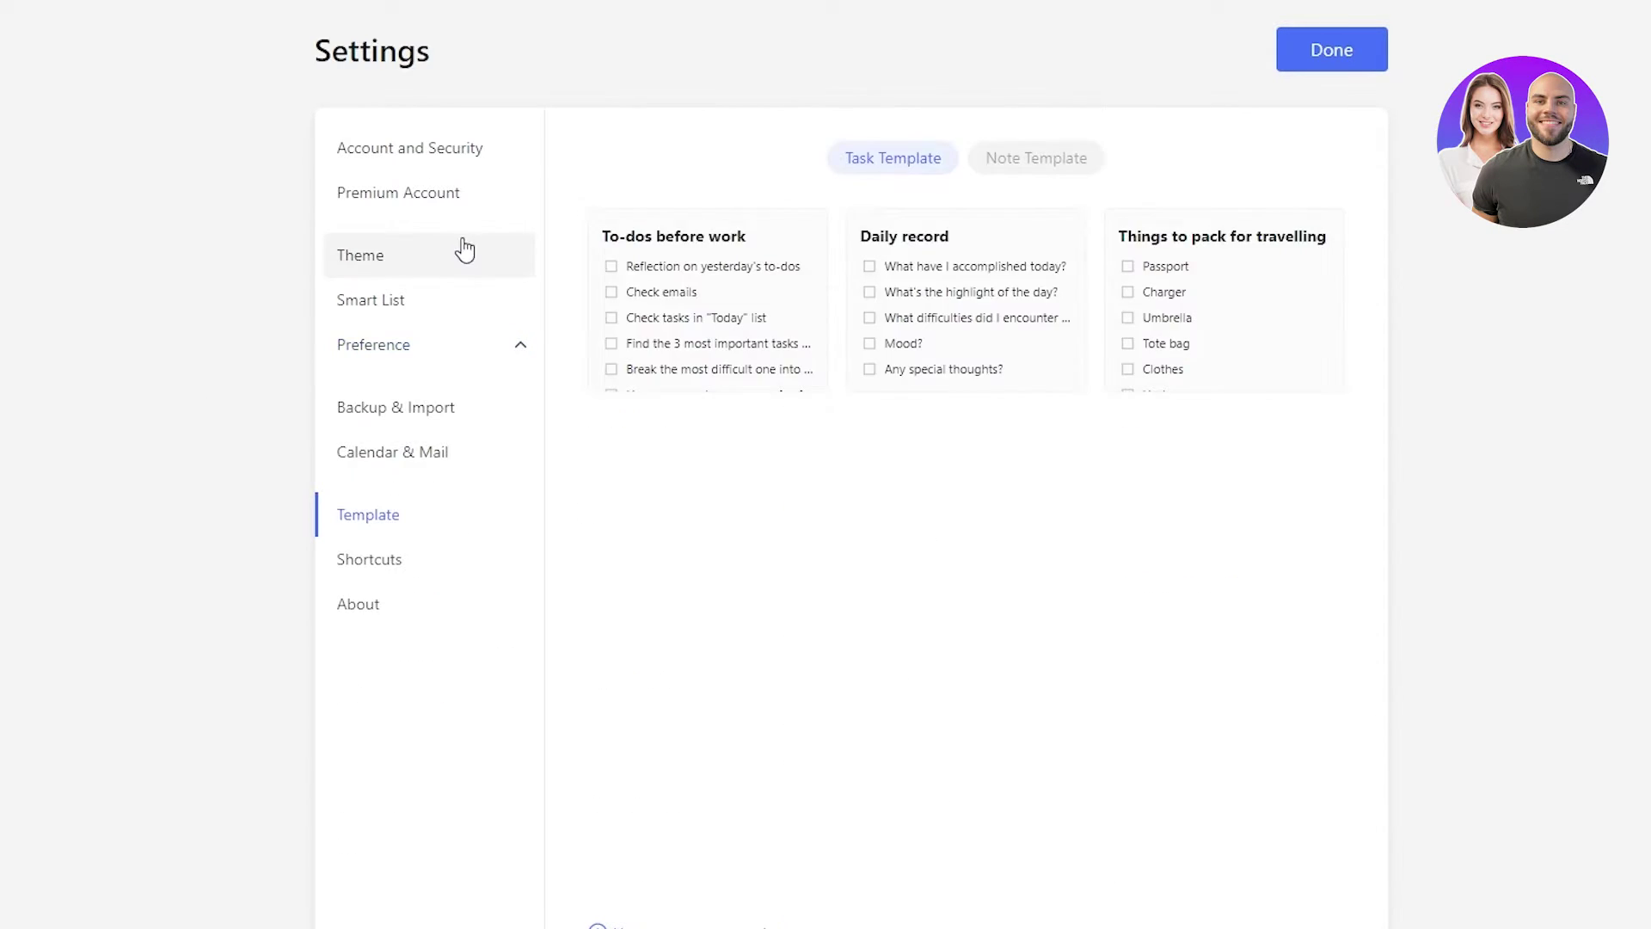
left_click(471, 265)
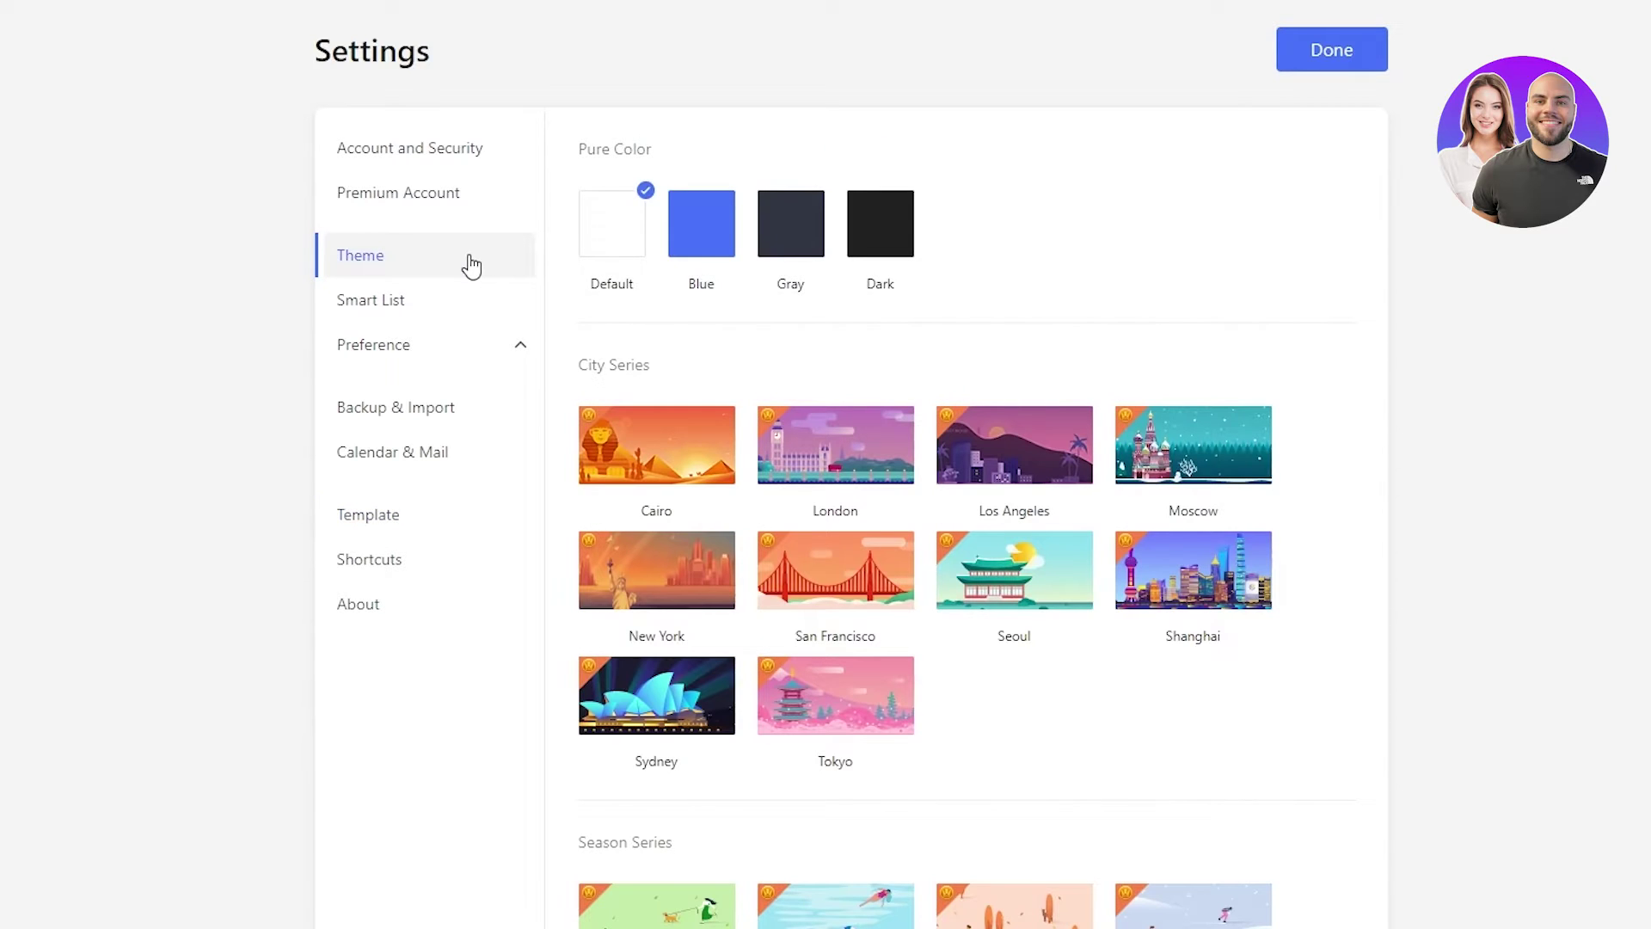
left_click(801, 258)
left_click(868, 258)
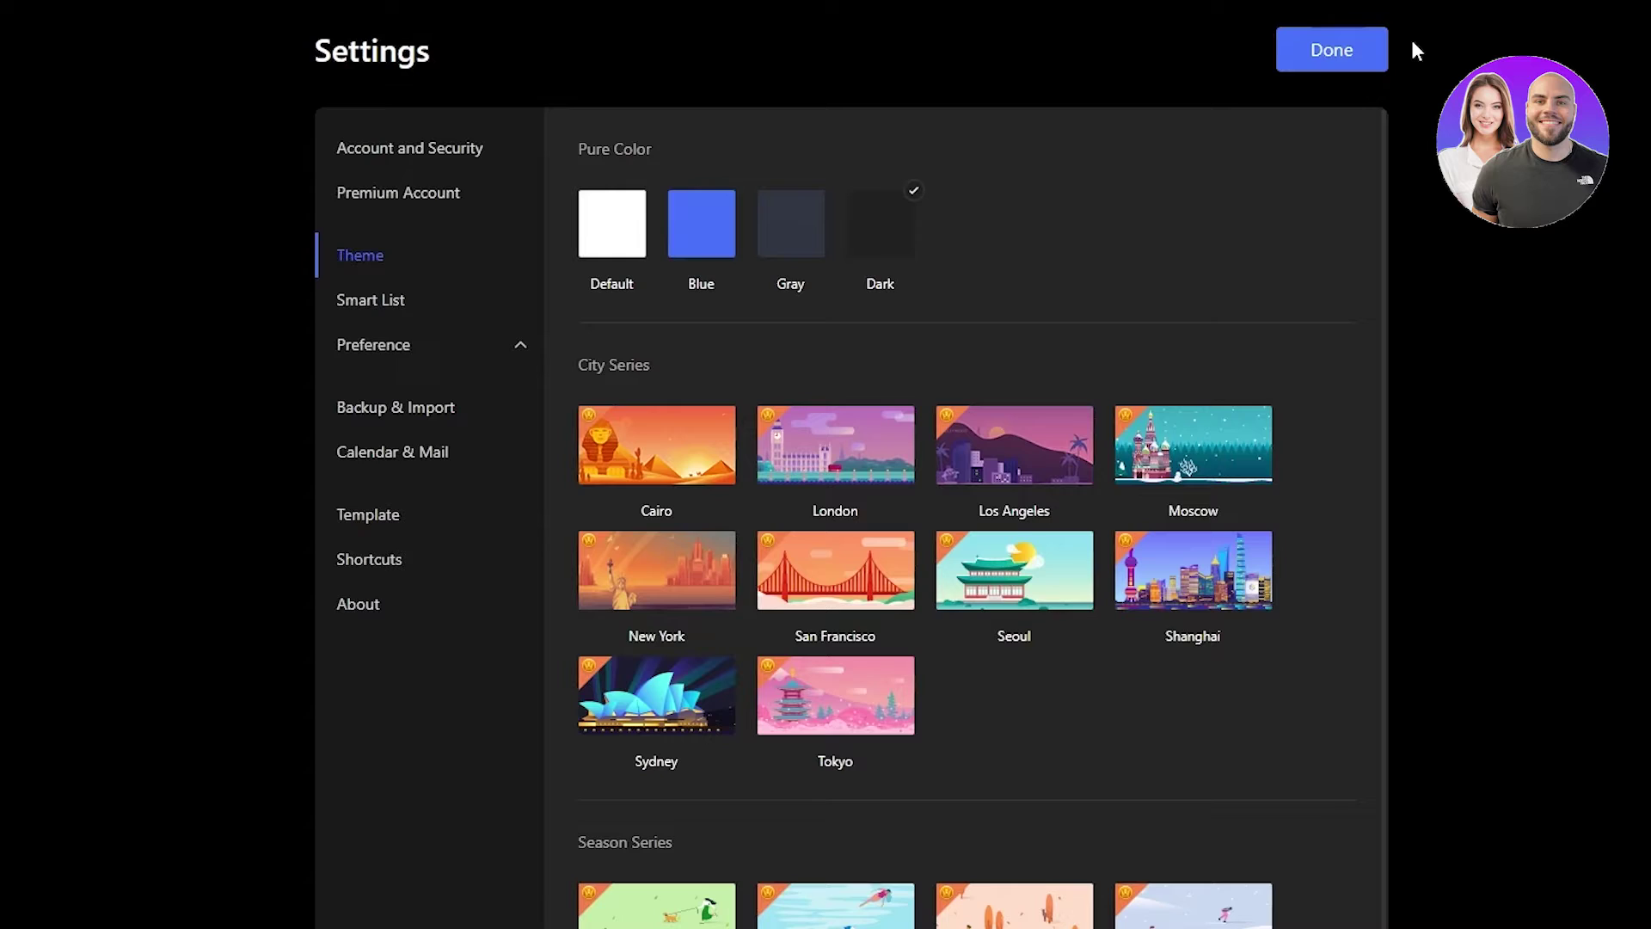
left_click(1333, 51)
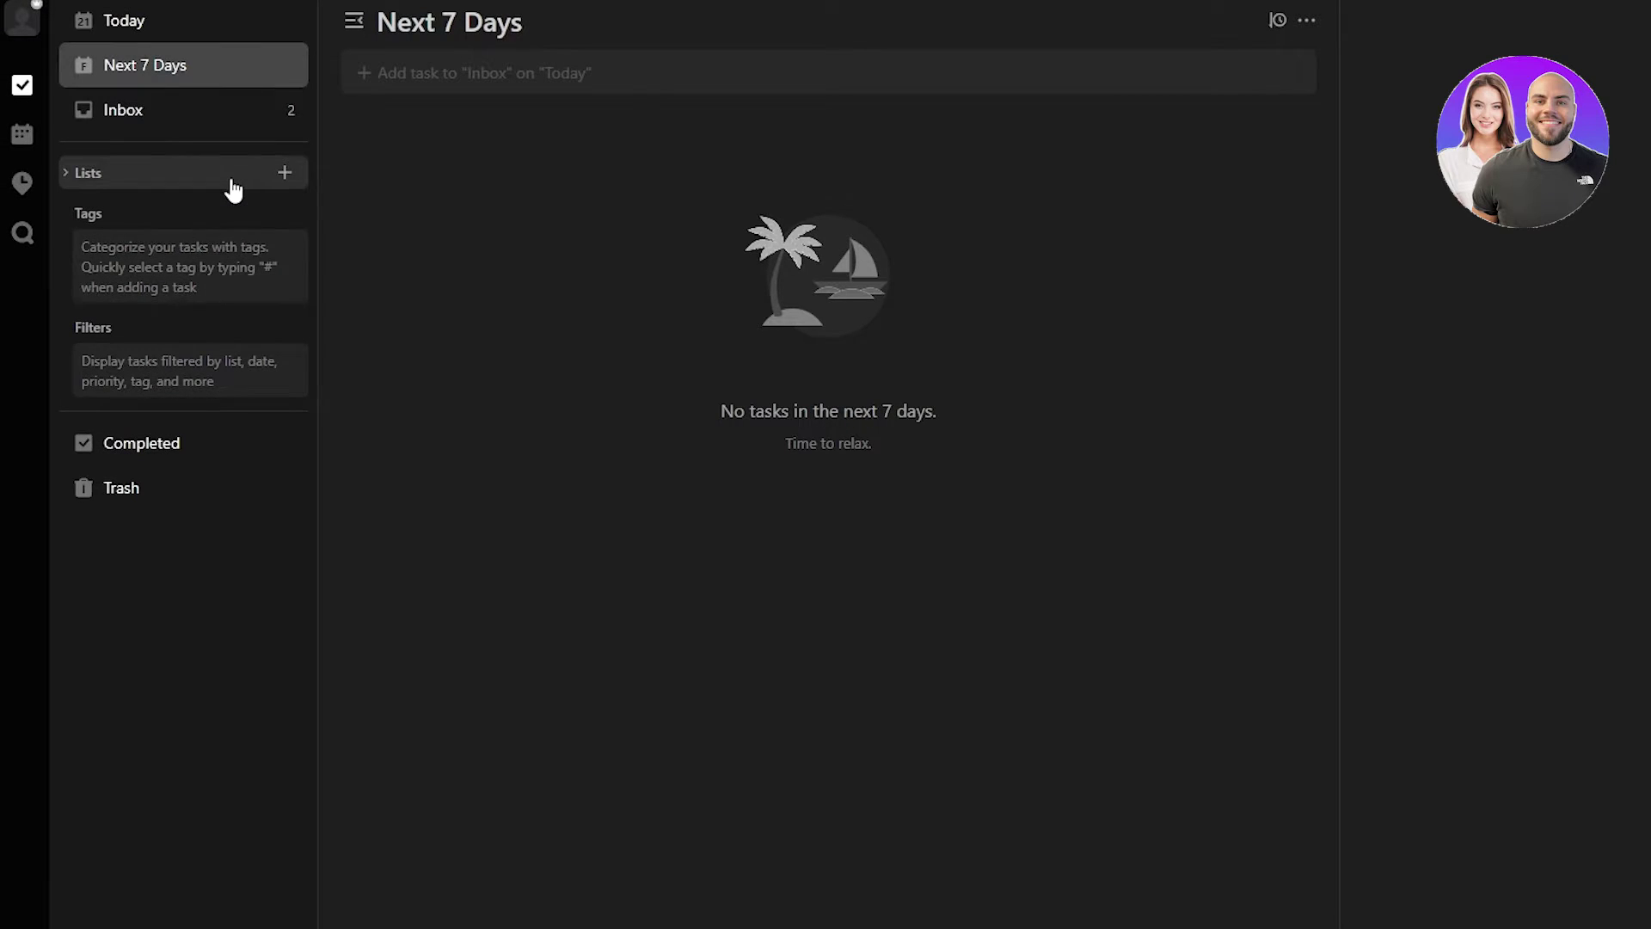
Create a dark red Task List named 'YouTube CEO' with folder set to None.
left_click(232, 183)
left_click(284, 174)
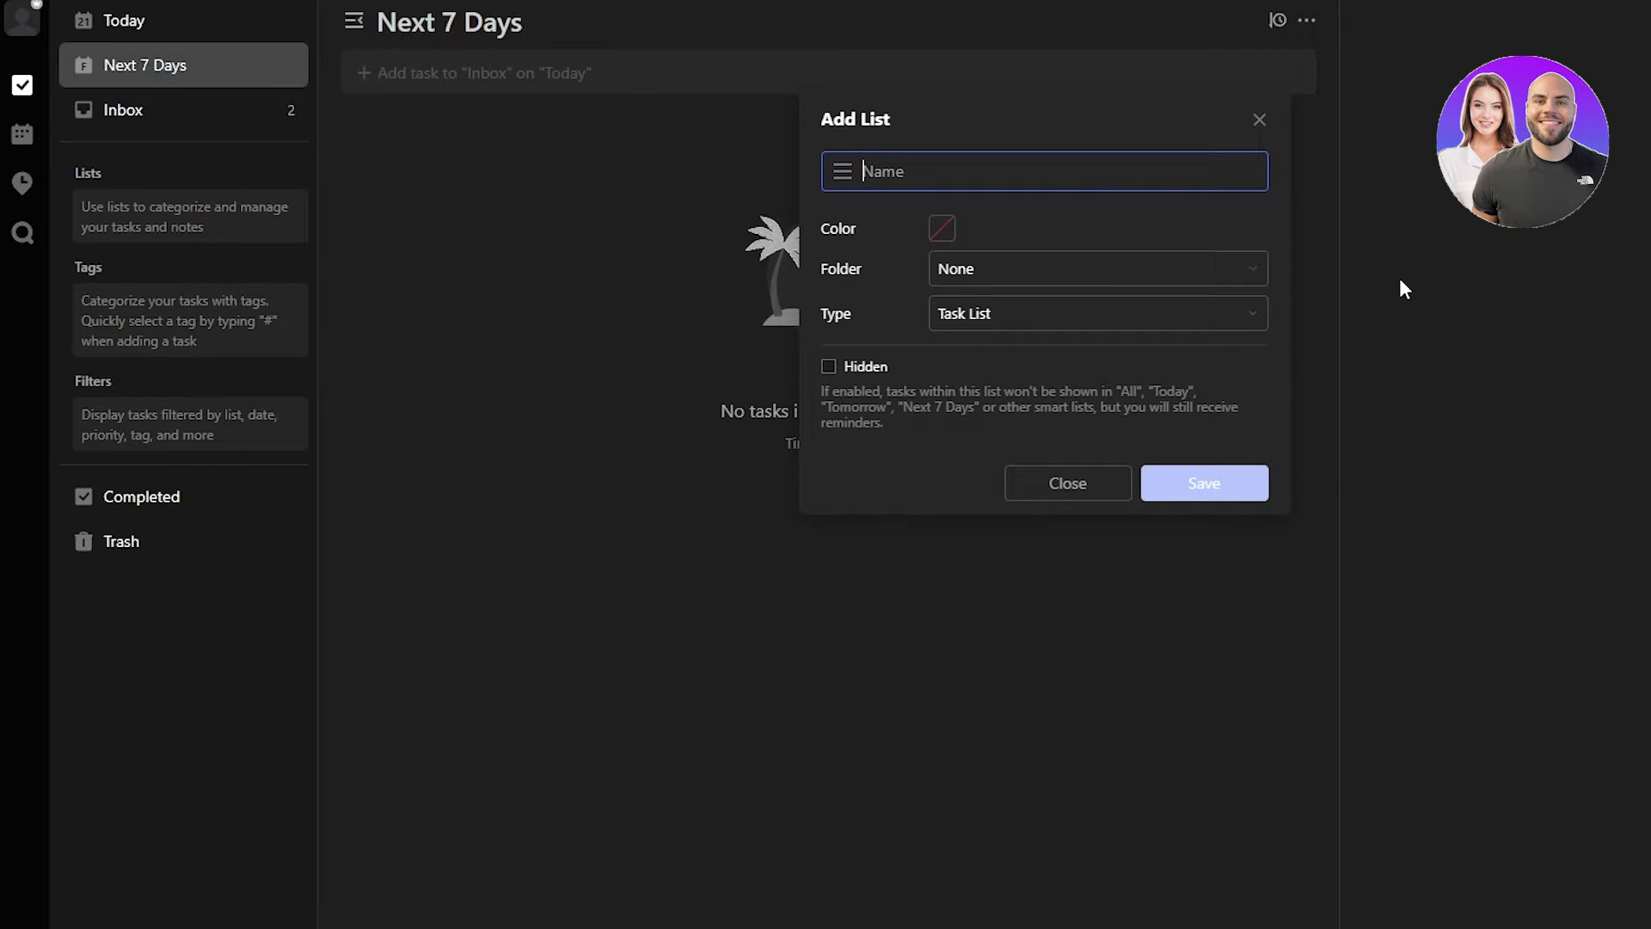
type("YouTube CEO")
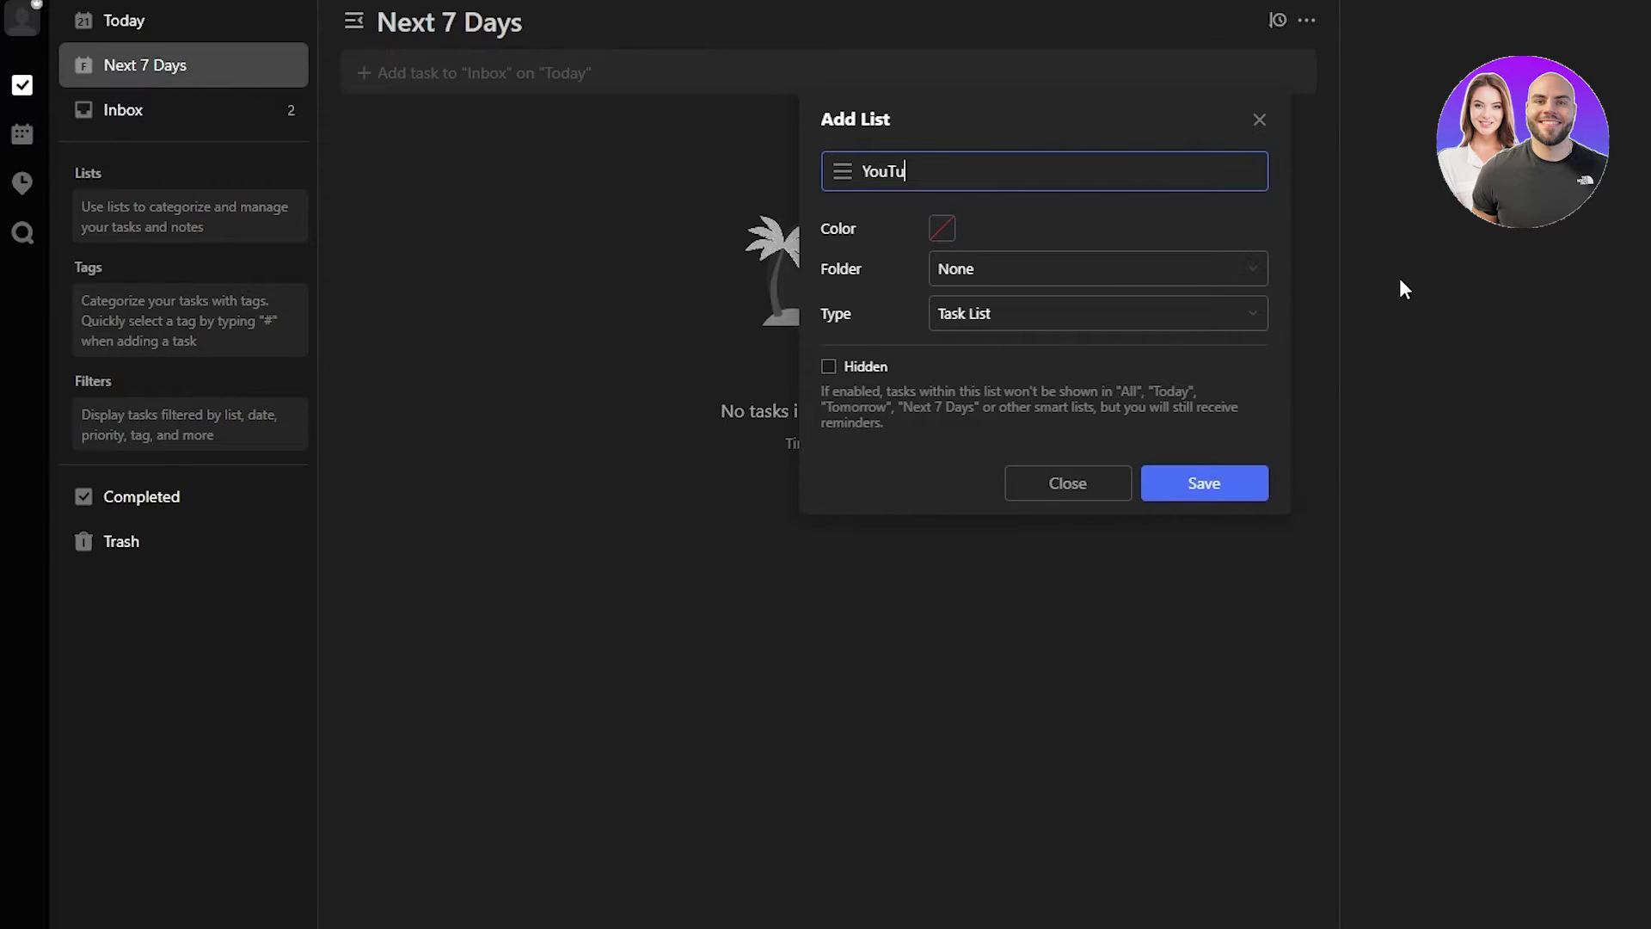
left_click(943, 229)
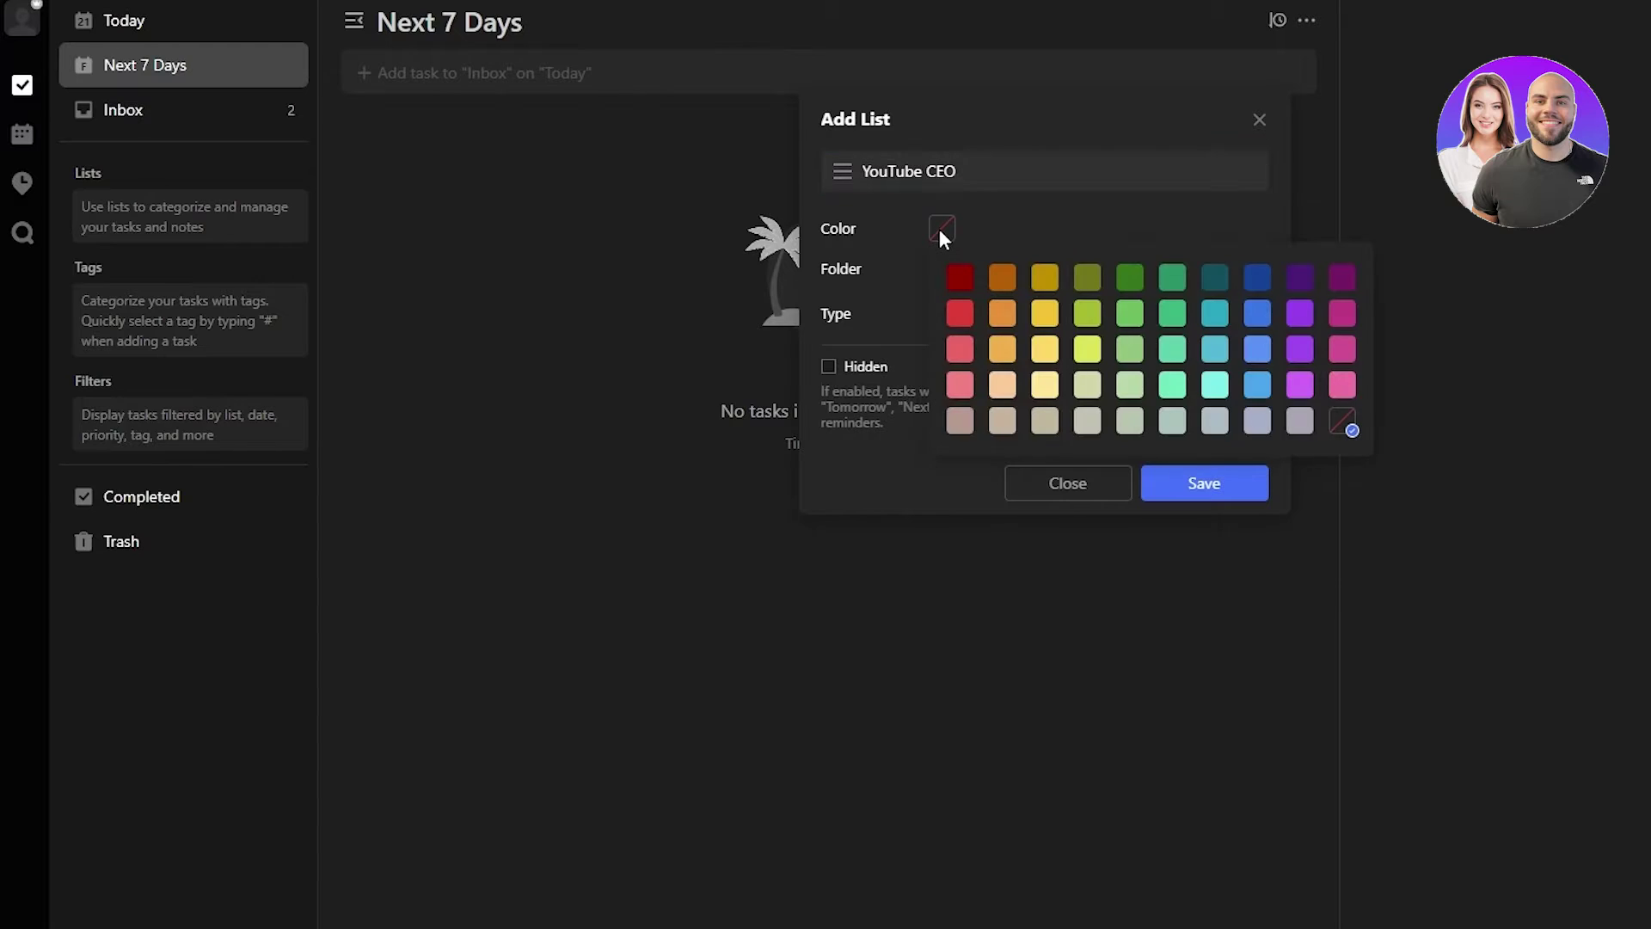
left_click(959, 277)
left_click(1079, 273)
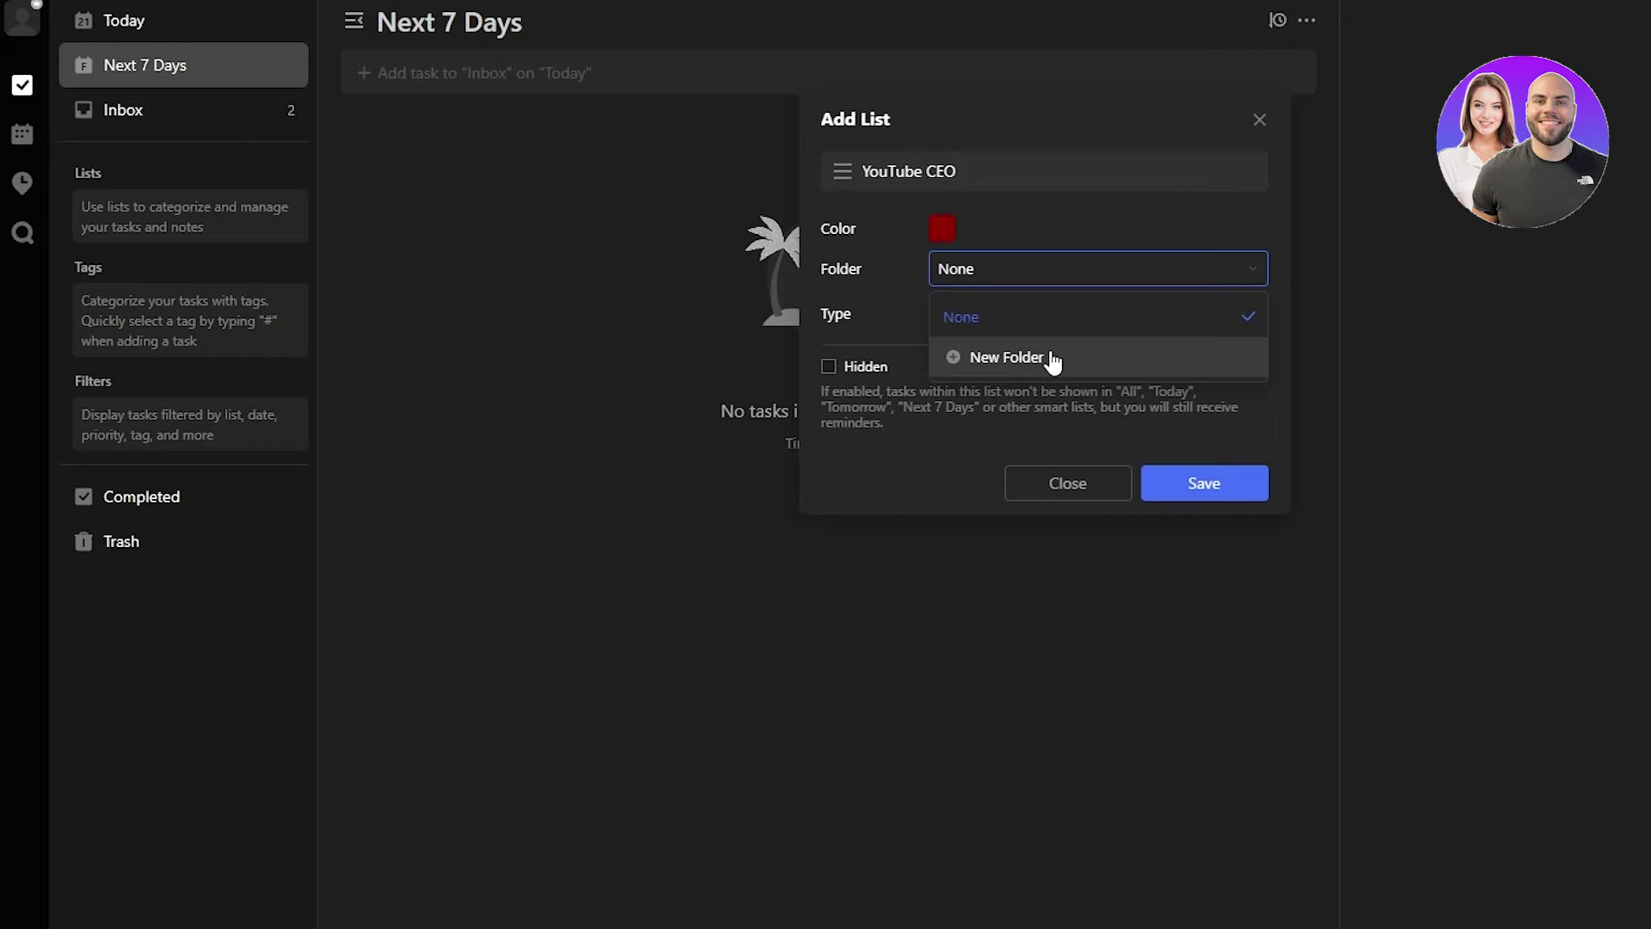
left_click(1097, 276)
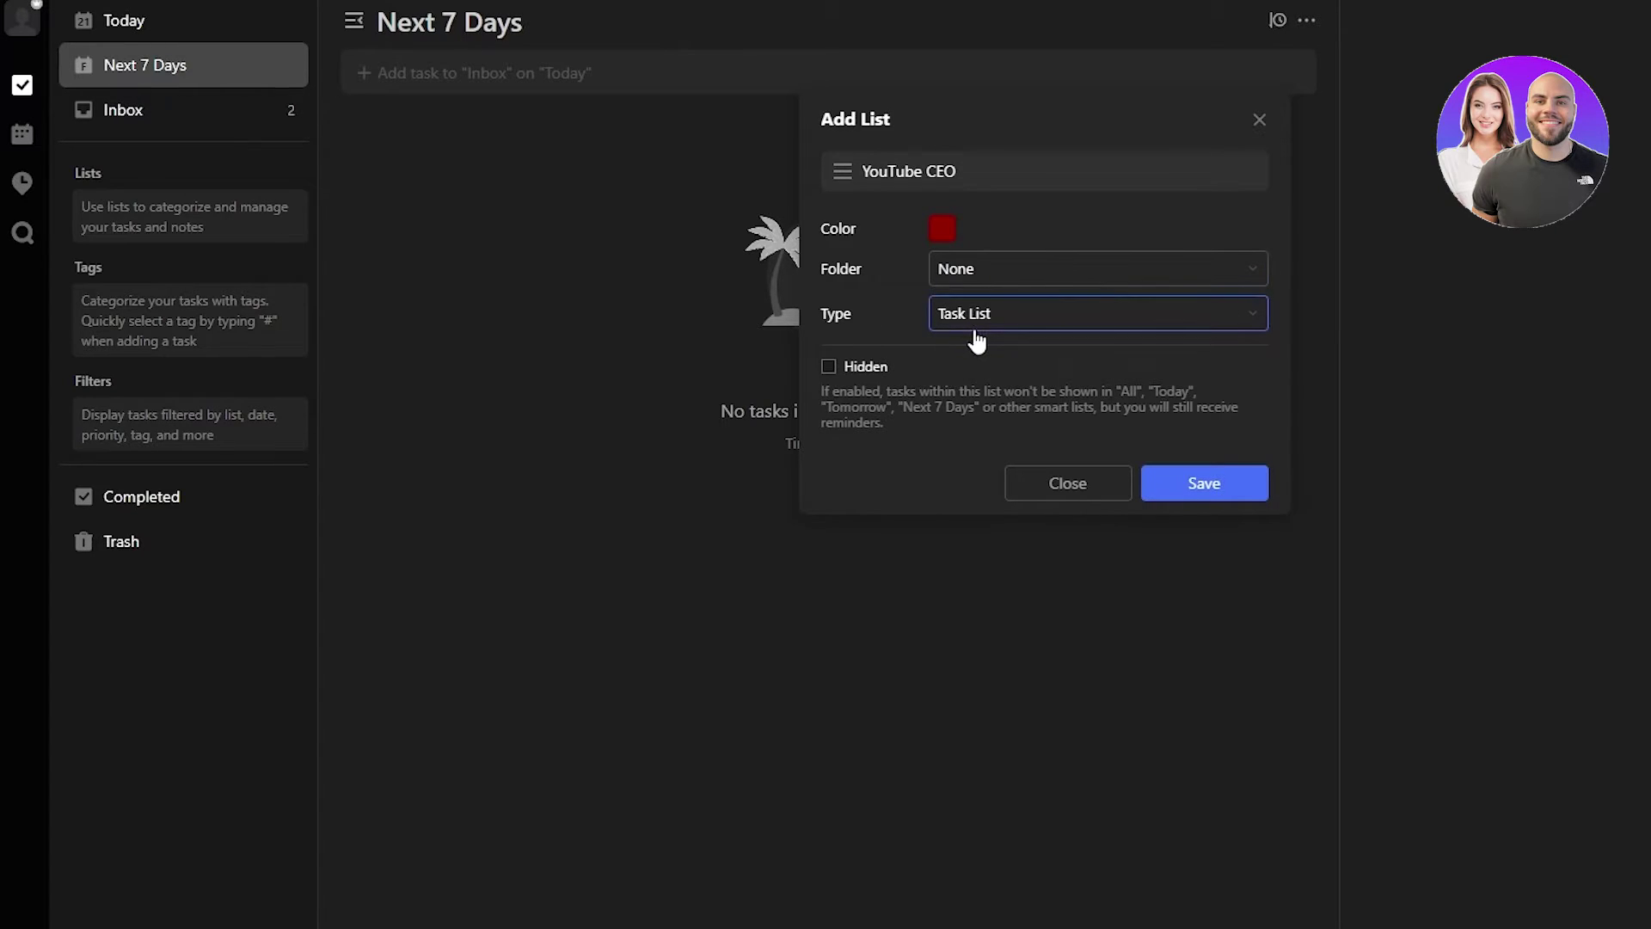
left_click(1006, 318)
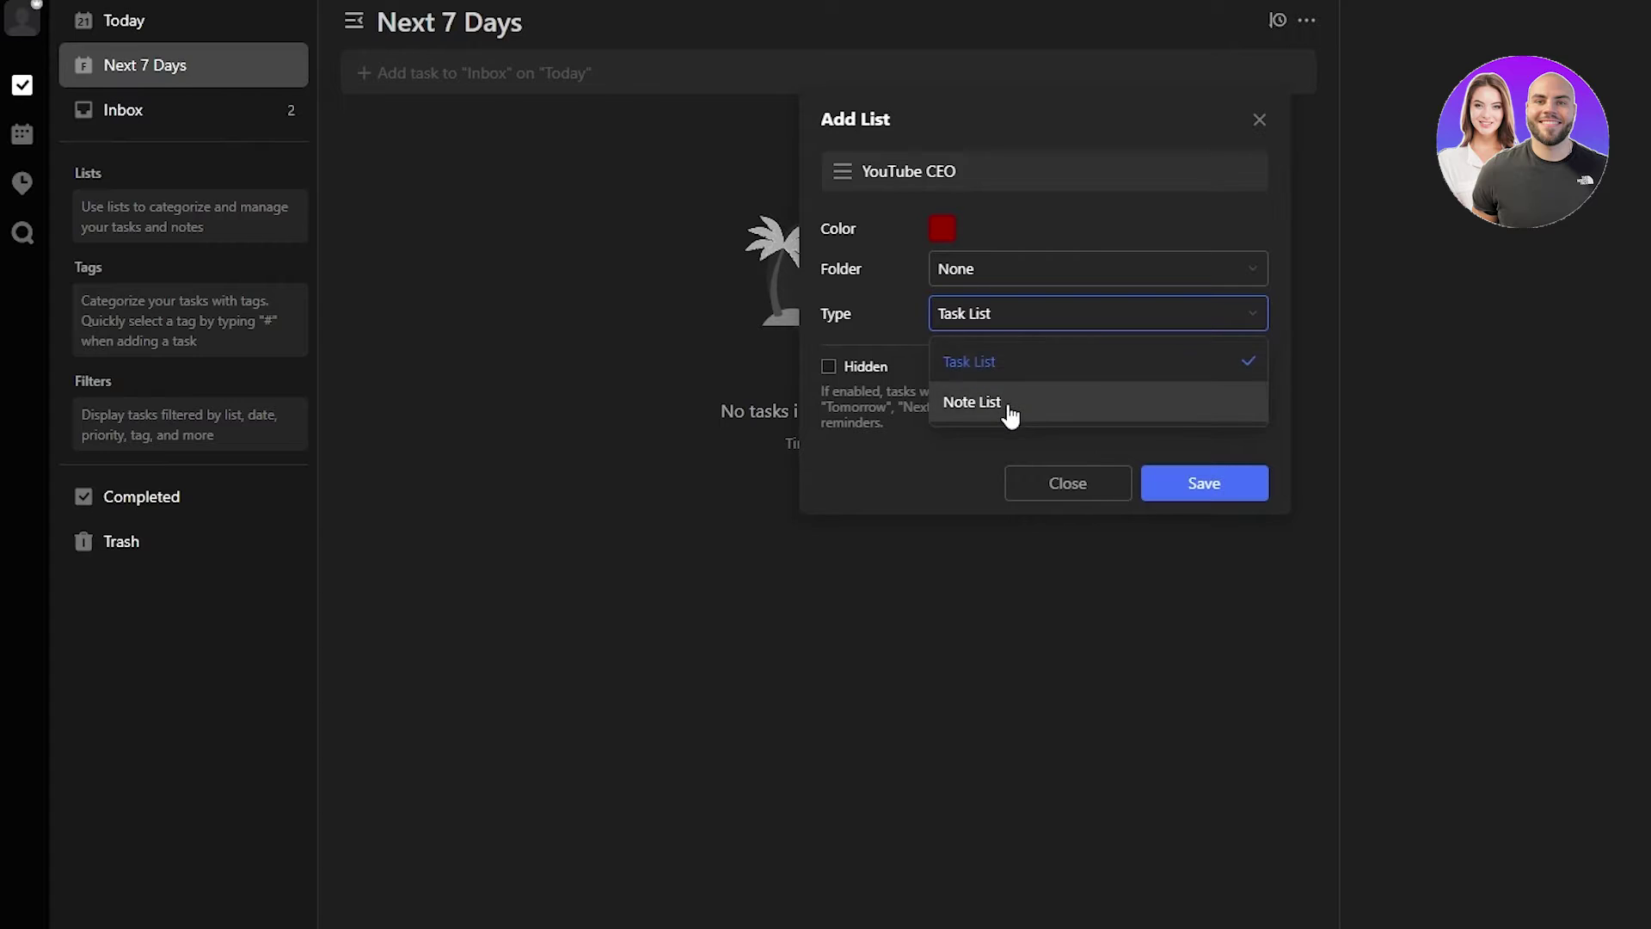
left_click(1069, 376)
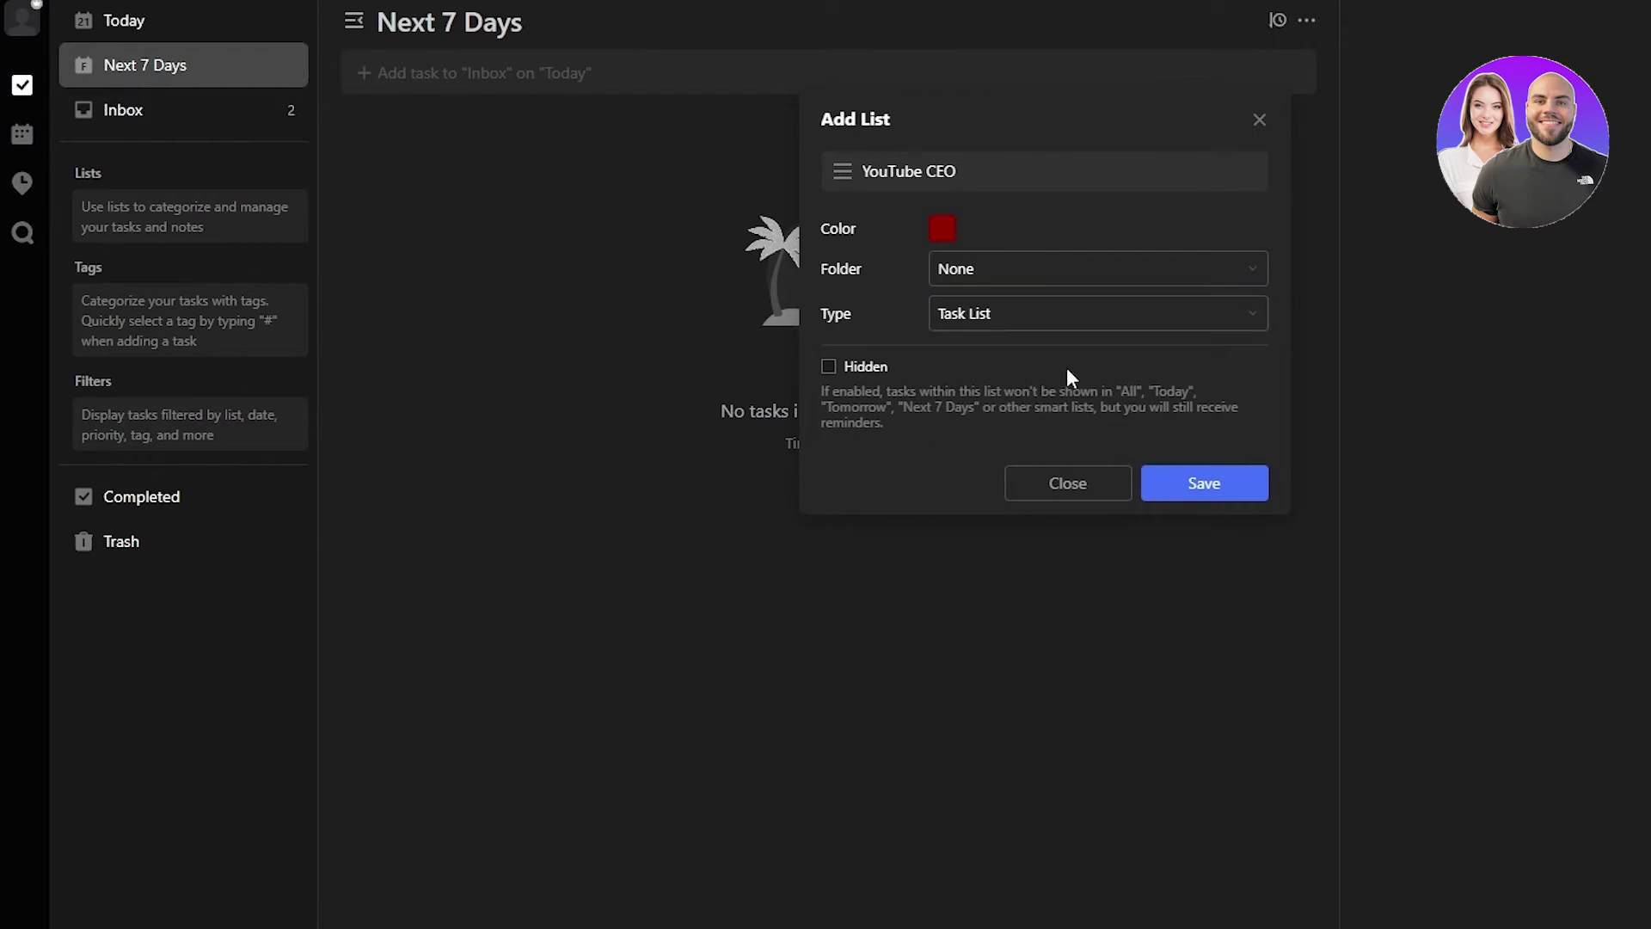
left_click(1207, 484)
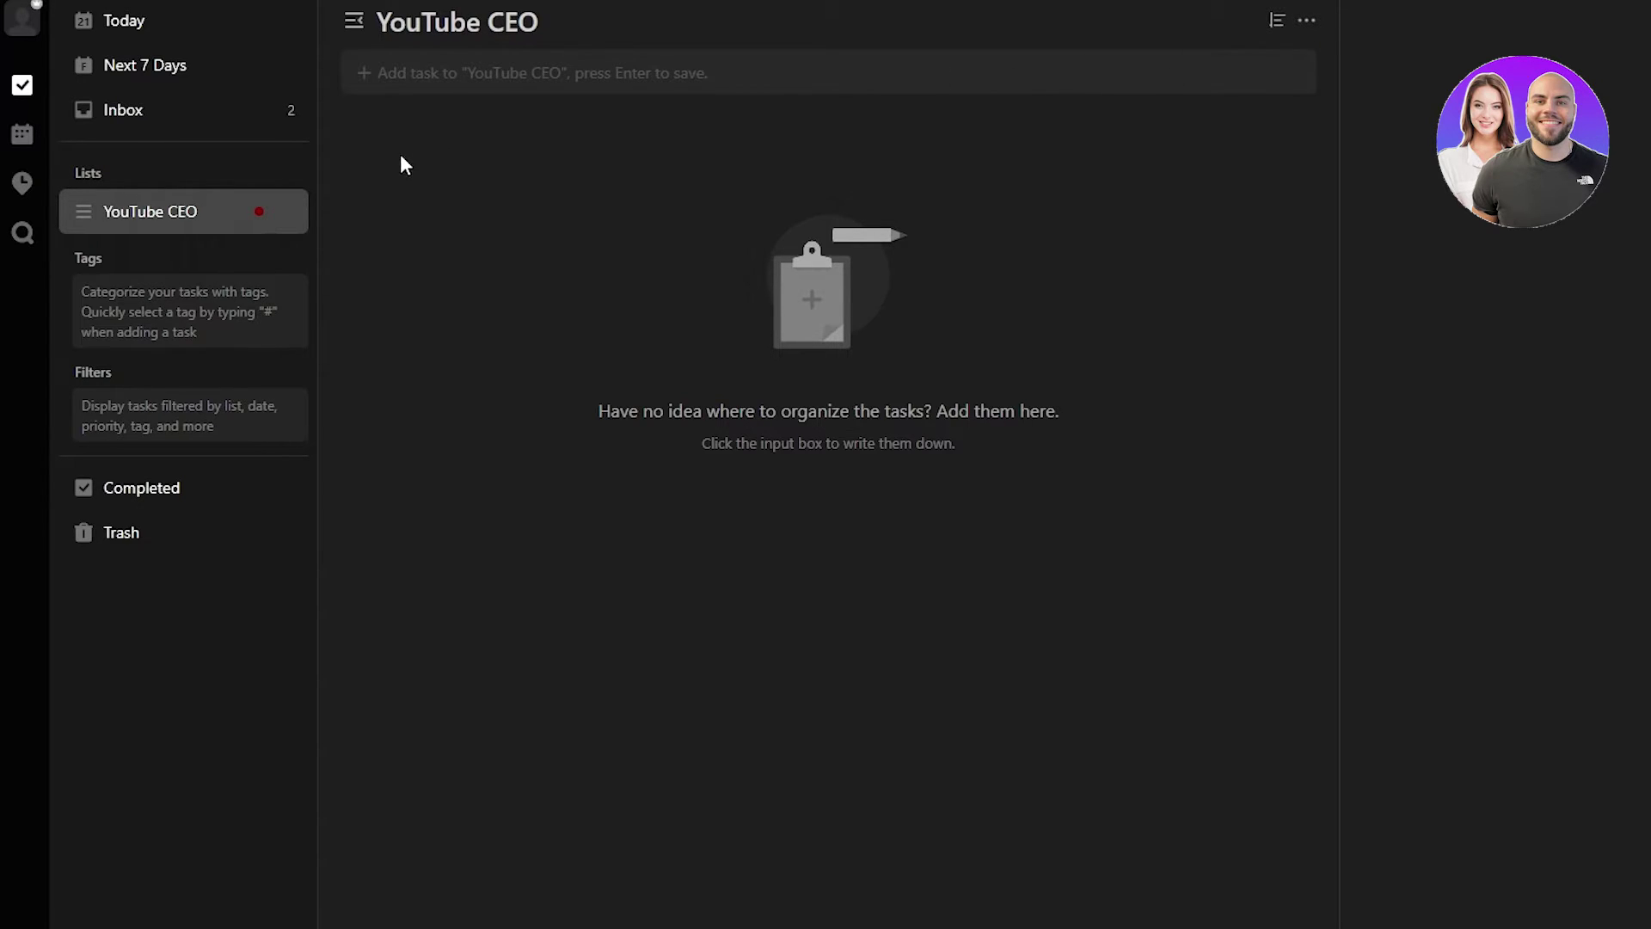
Add the task 'YouTube Marketing' to the YouTube CEO list.
left_click(817, 83)
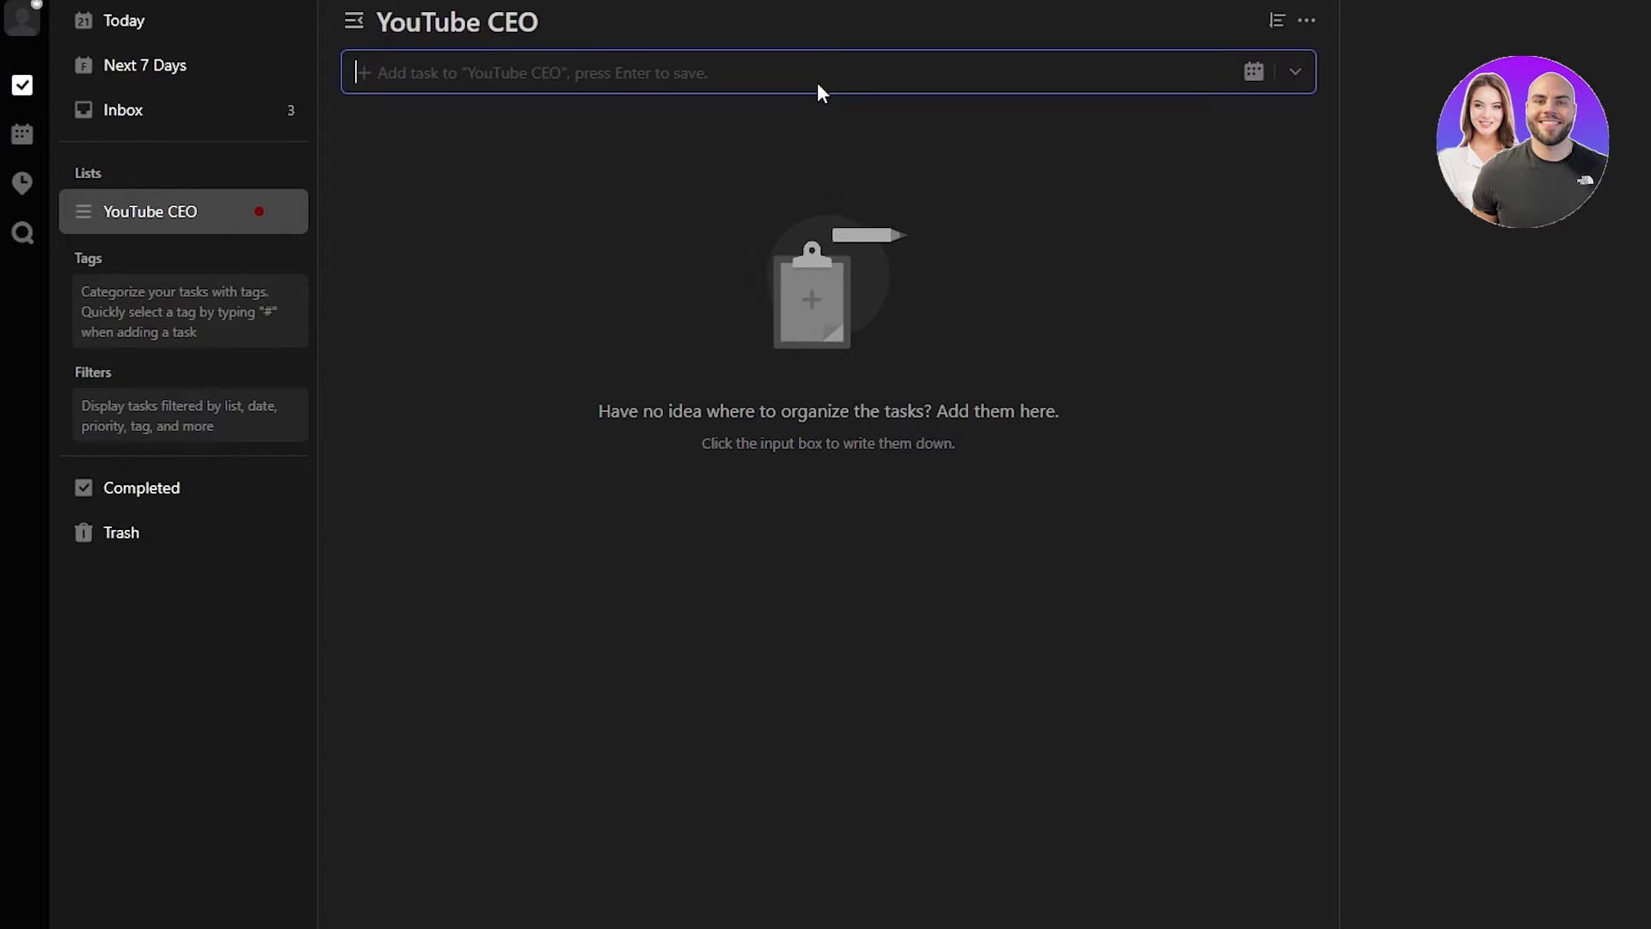
left_click(755, 105)
left_click(616, 75)
type("YouTube M")
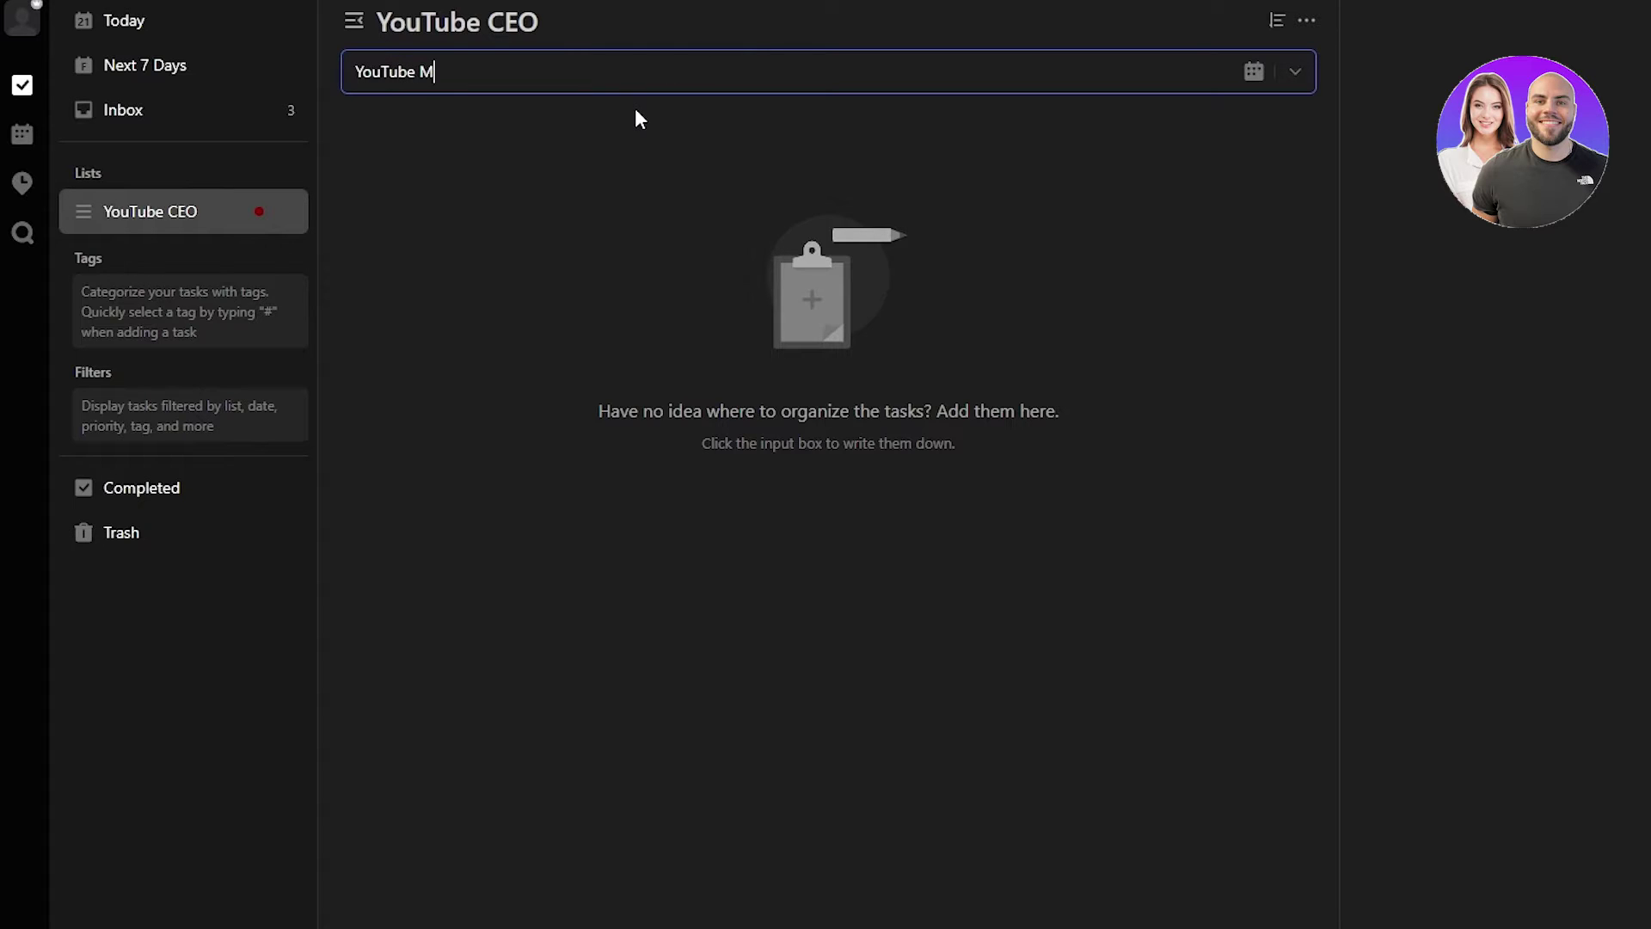
type("arketing")
key("Return")
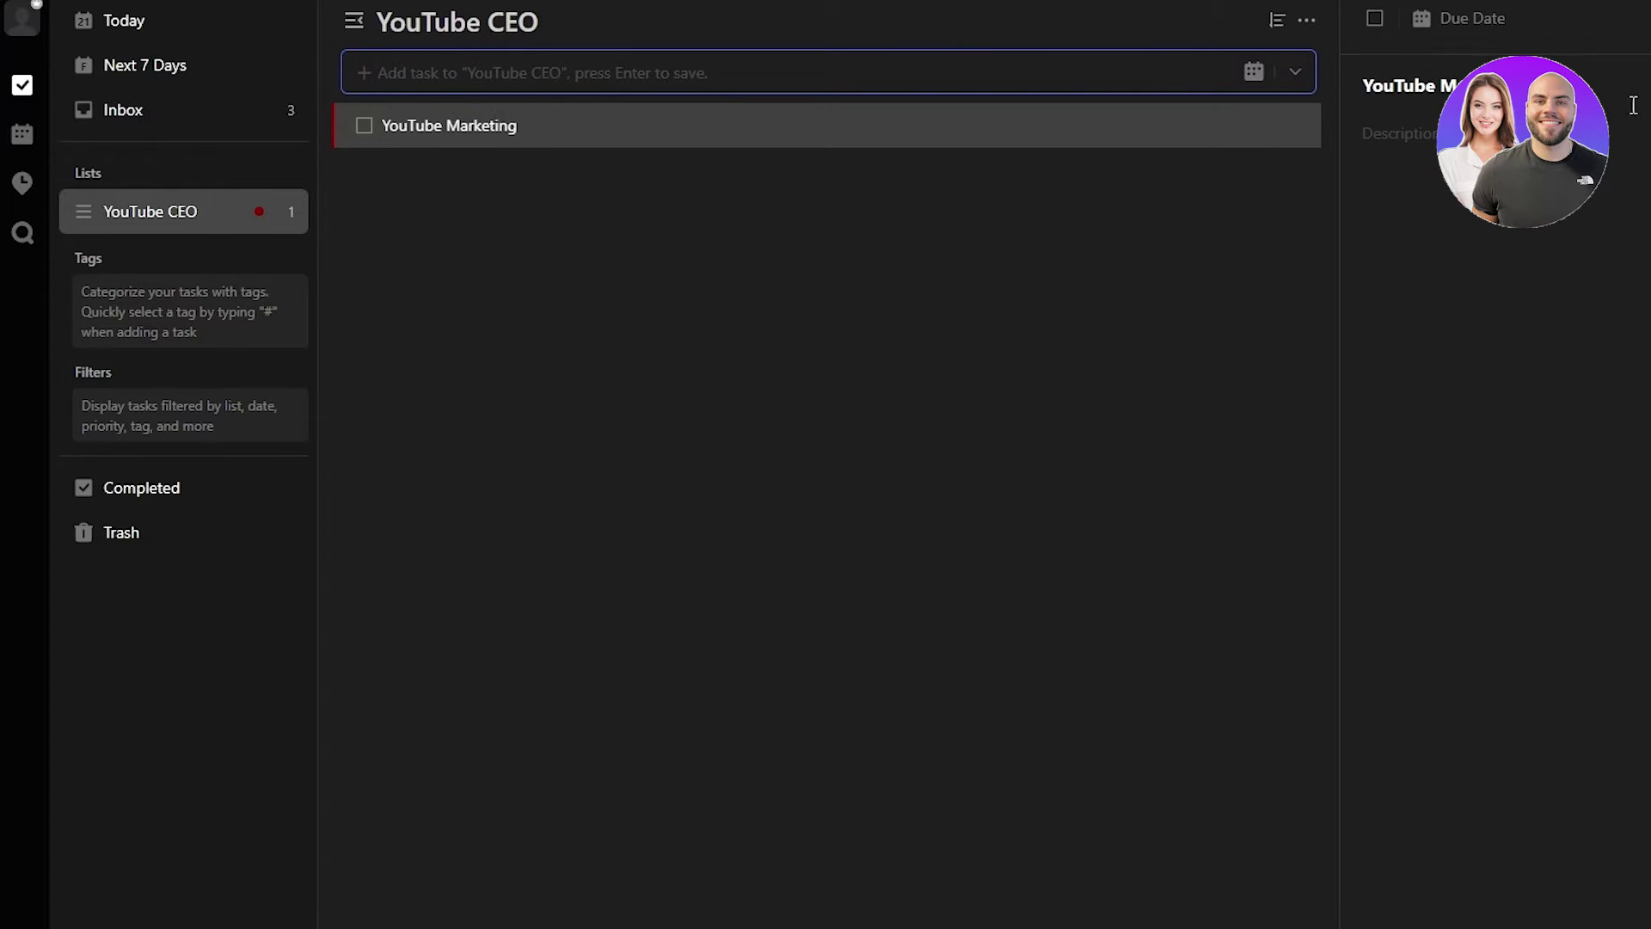
Write 'Upload and market' as the YouTube Marketing task's description.
left_click(1403, 125)
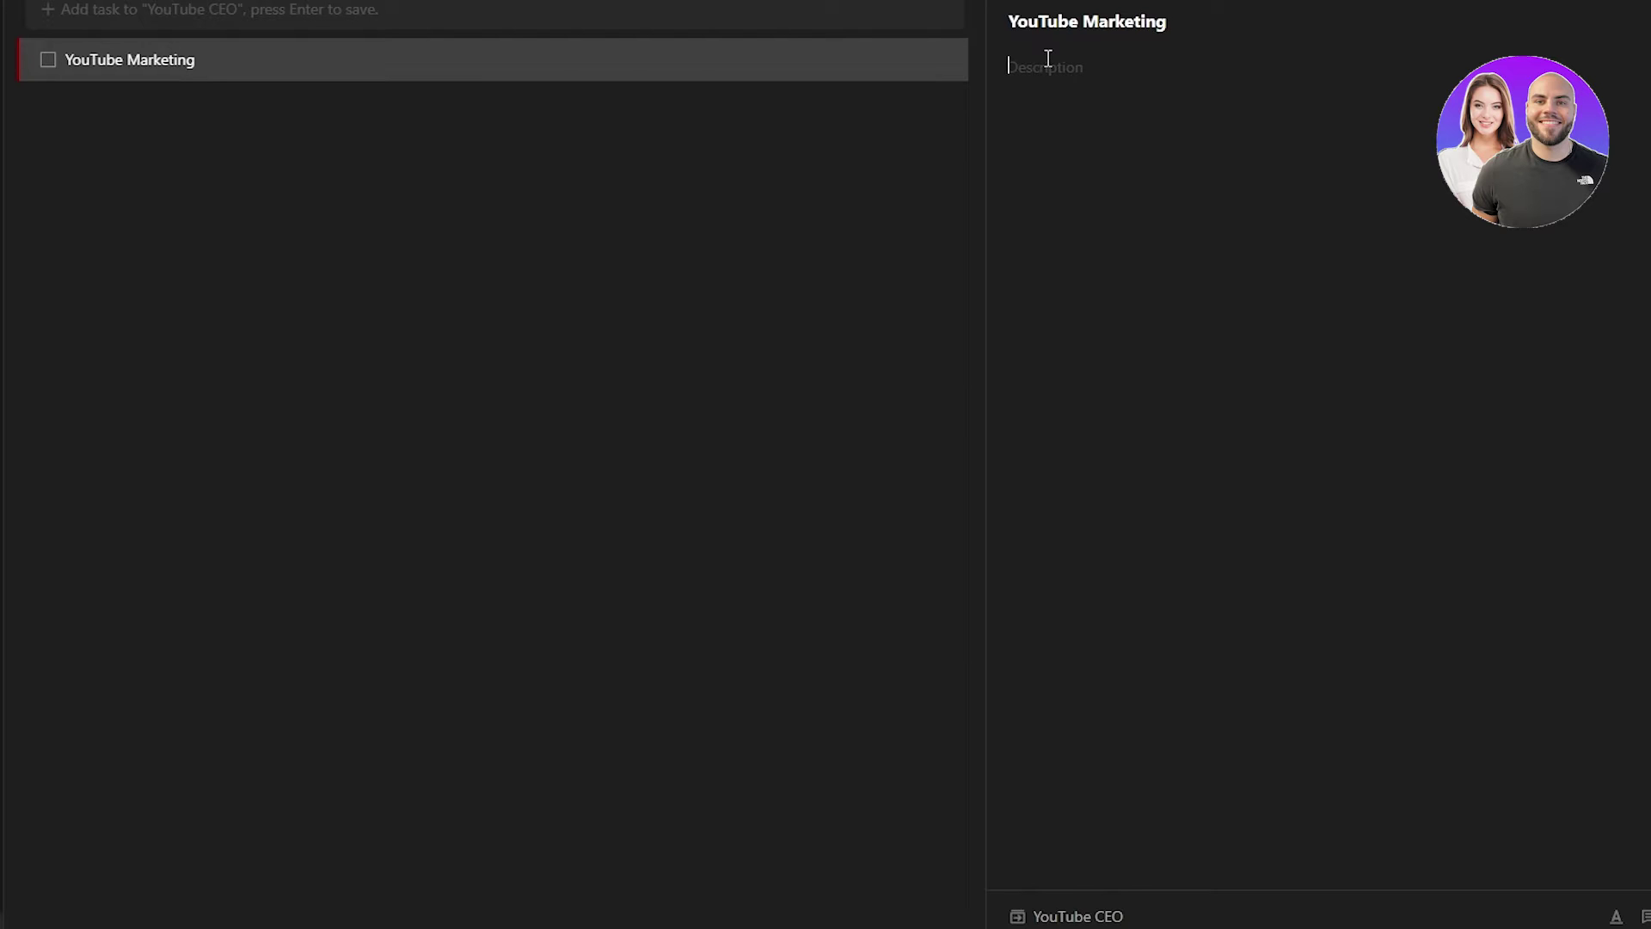
type("Upload and market")
key("Return")
left_click(1616, 915)
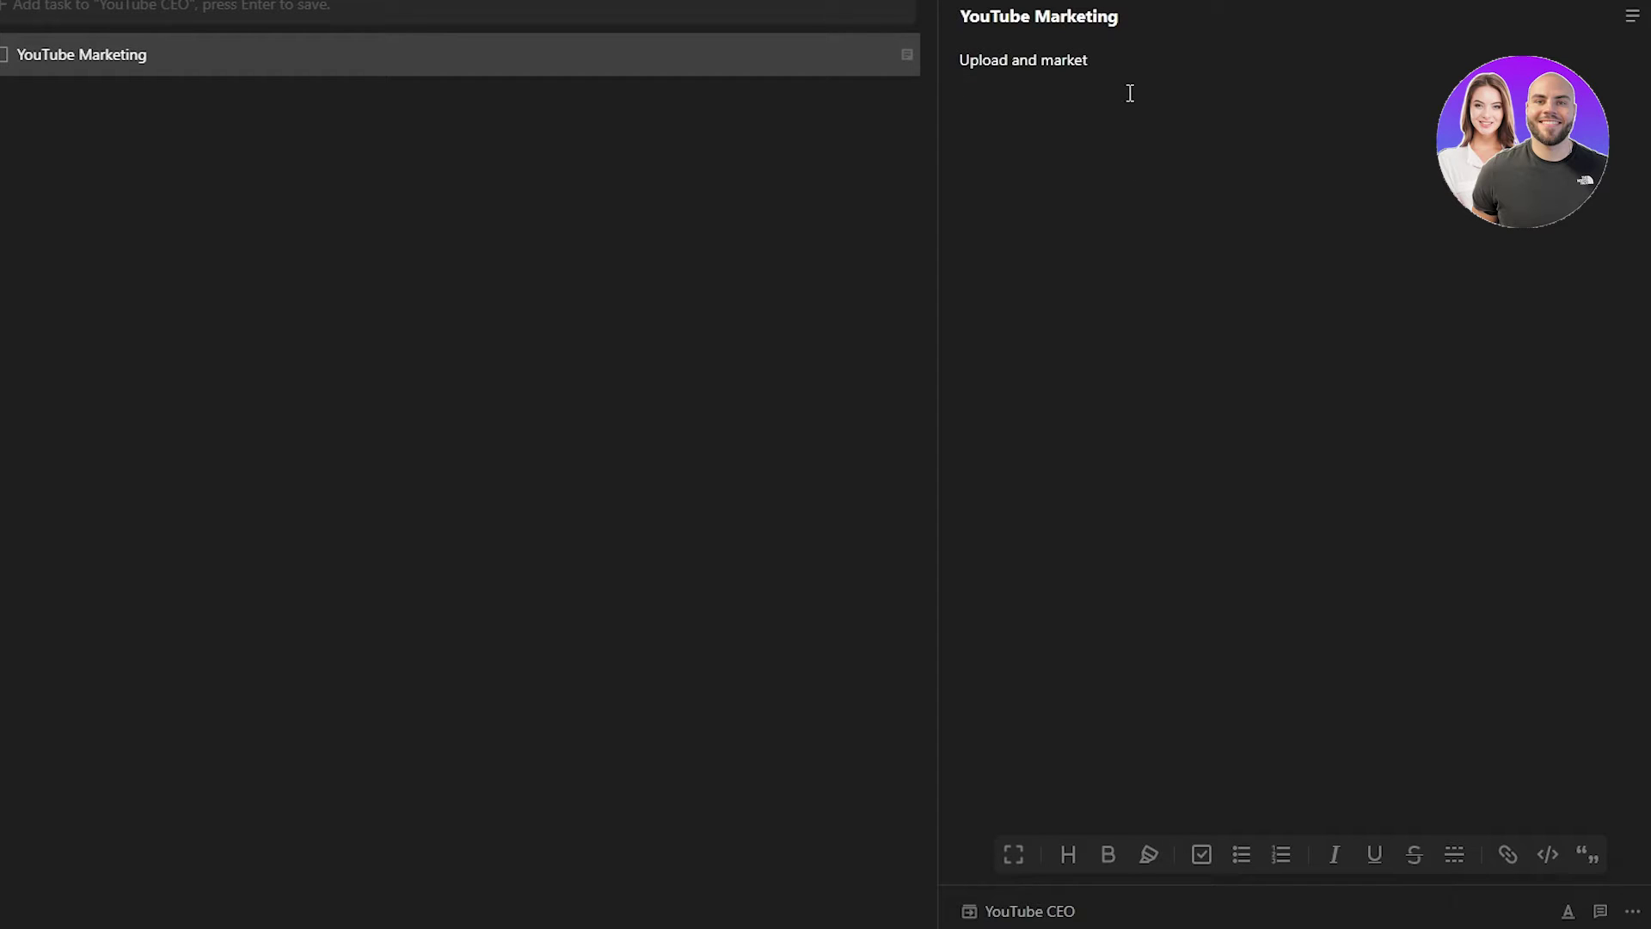
Post the comment 'Dont remove task' on the YouTube Marketing task.
left_click(1601, 913)
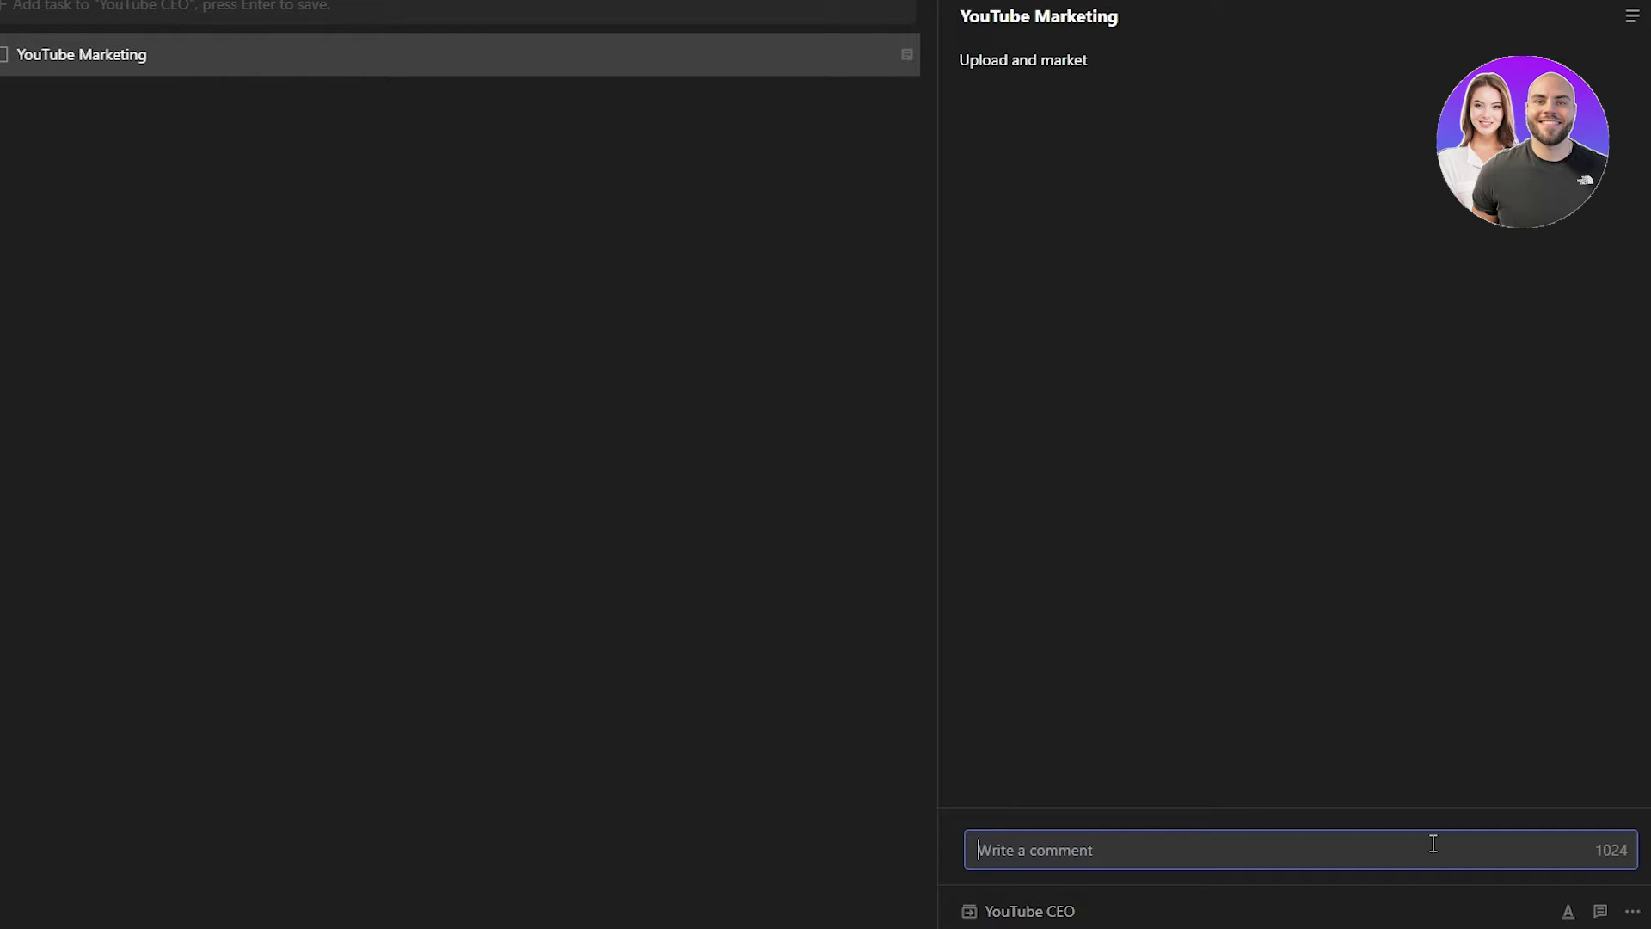
type("Dont remove task")
key("Return")
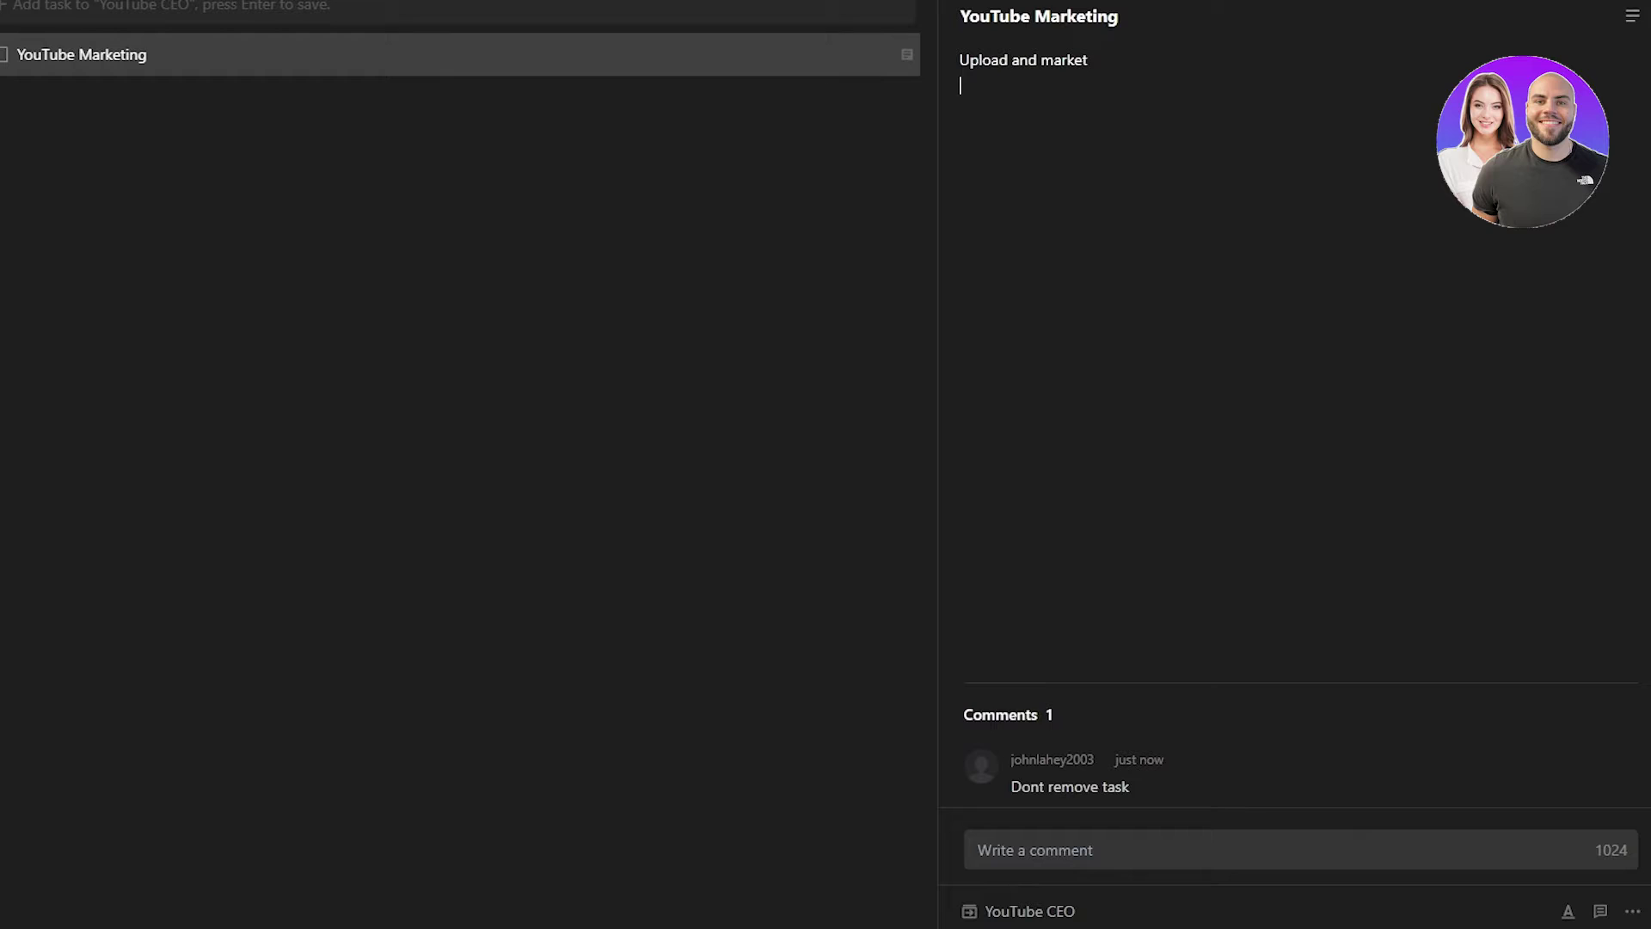
left_click(1631, 913)
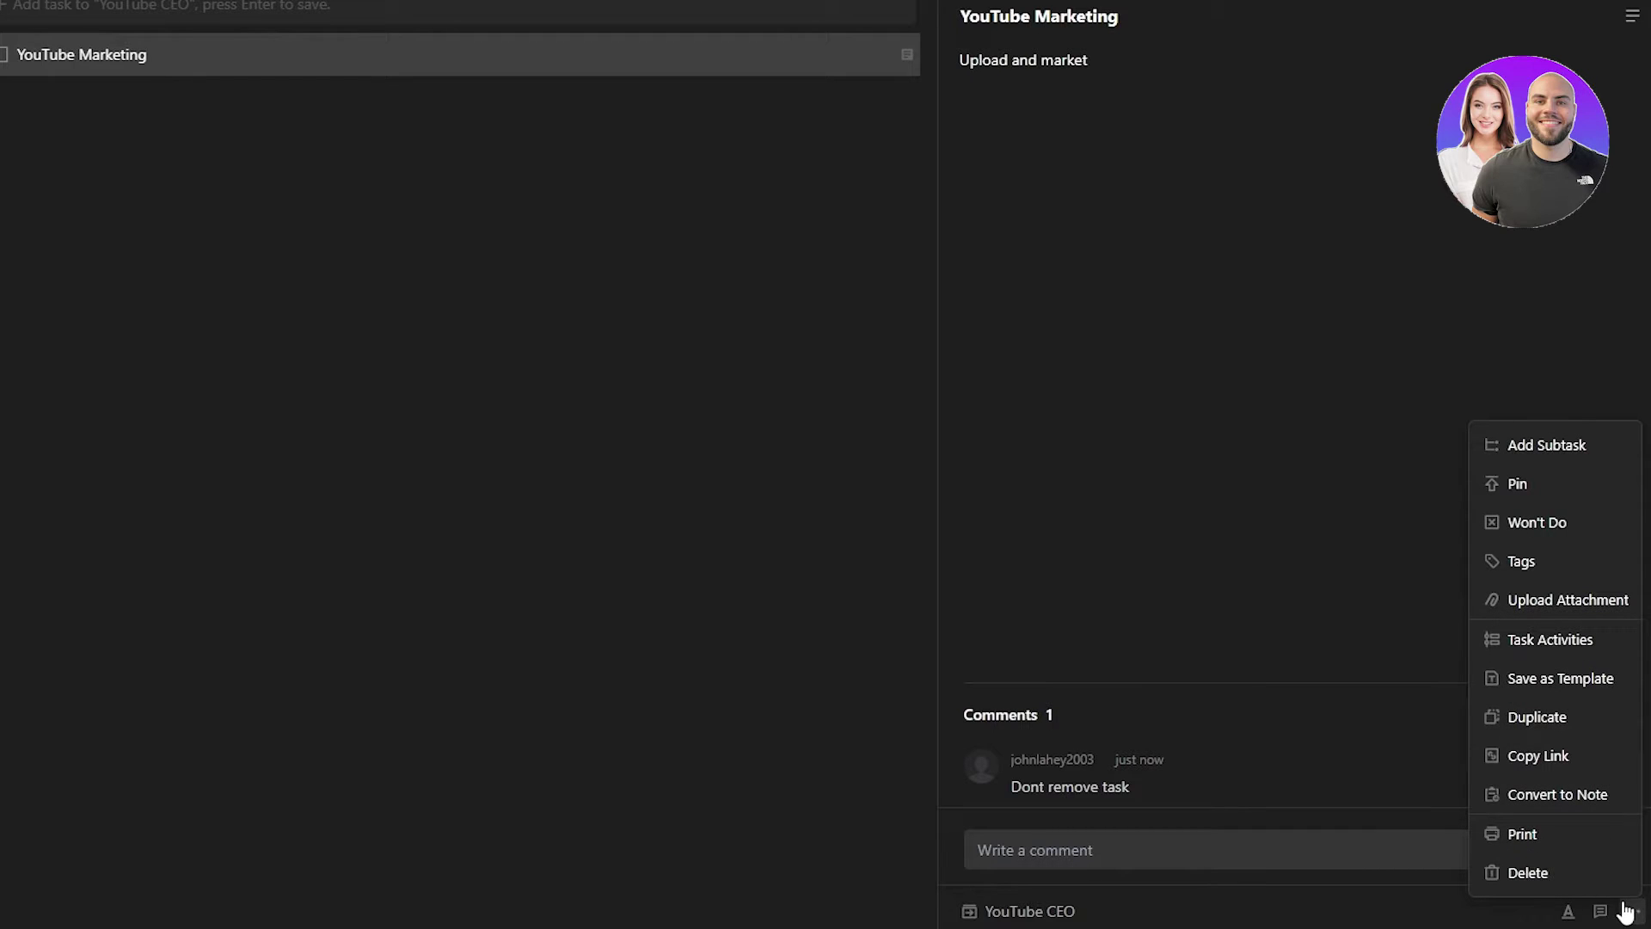
Add 'Social Media' and 'Real Life Interaction' subtasks under YouTube Marketing.
left_click(1533, 447)
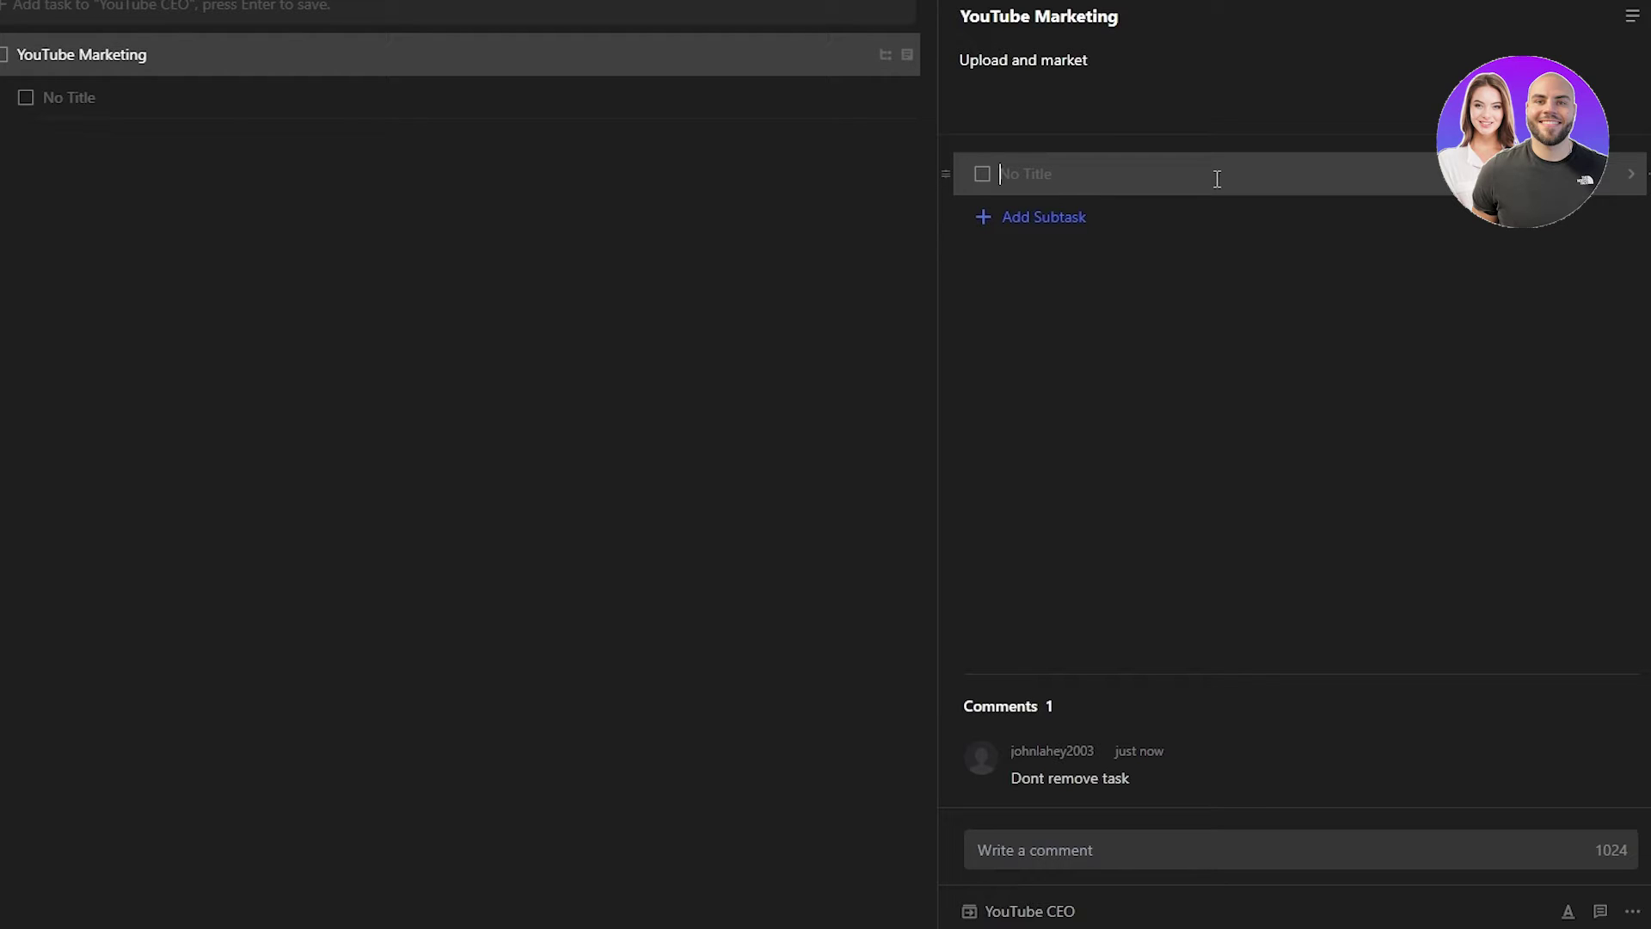
type("Social Media")
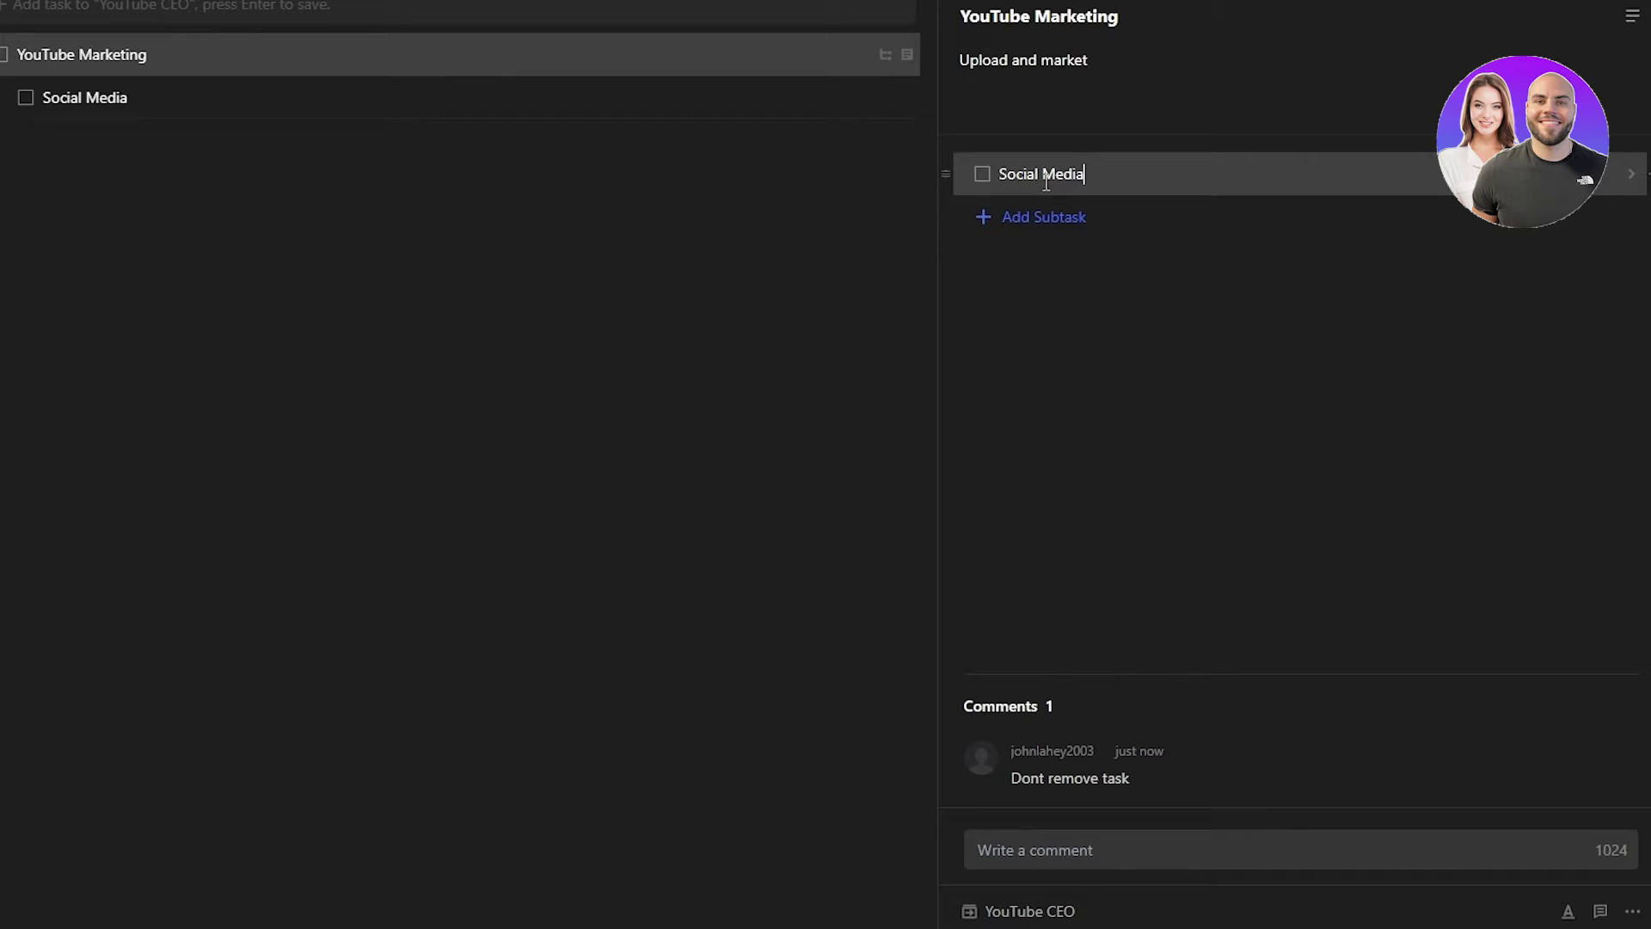
left_click(1042, 216)
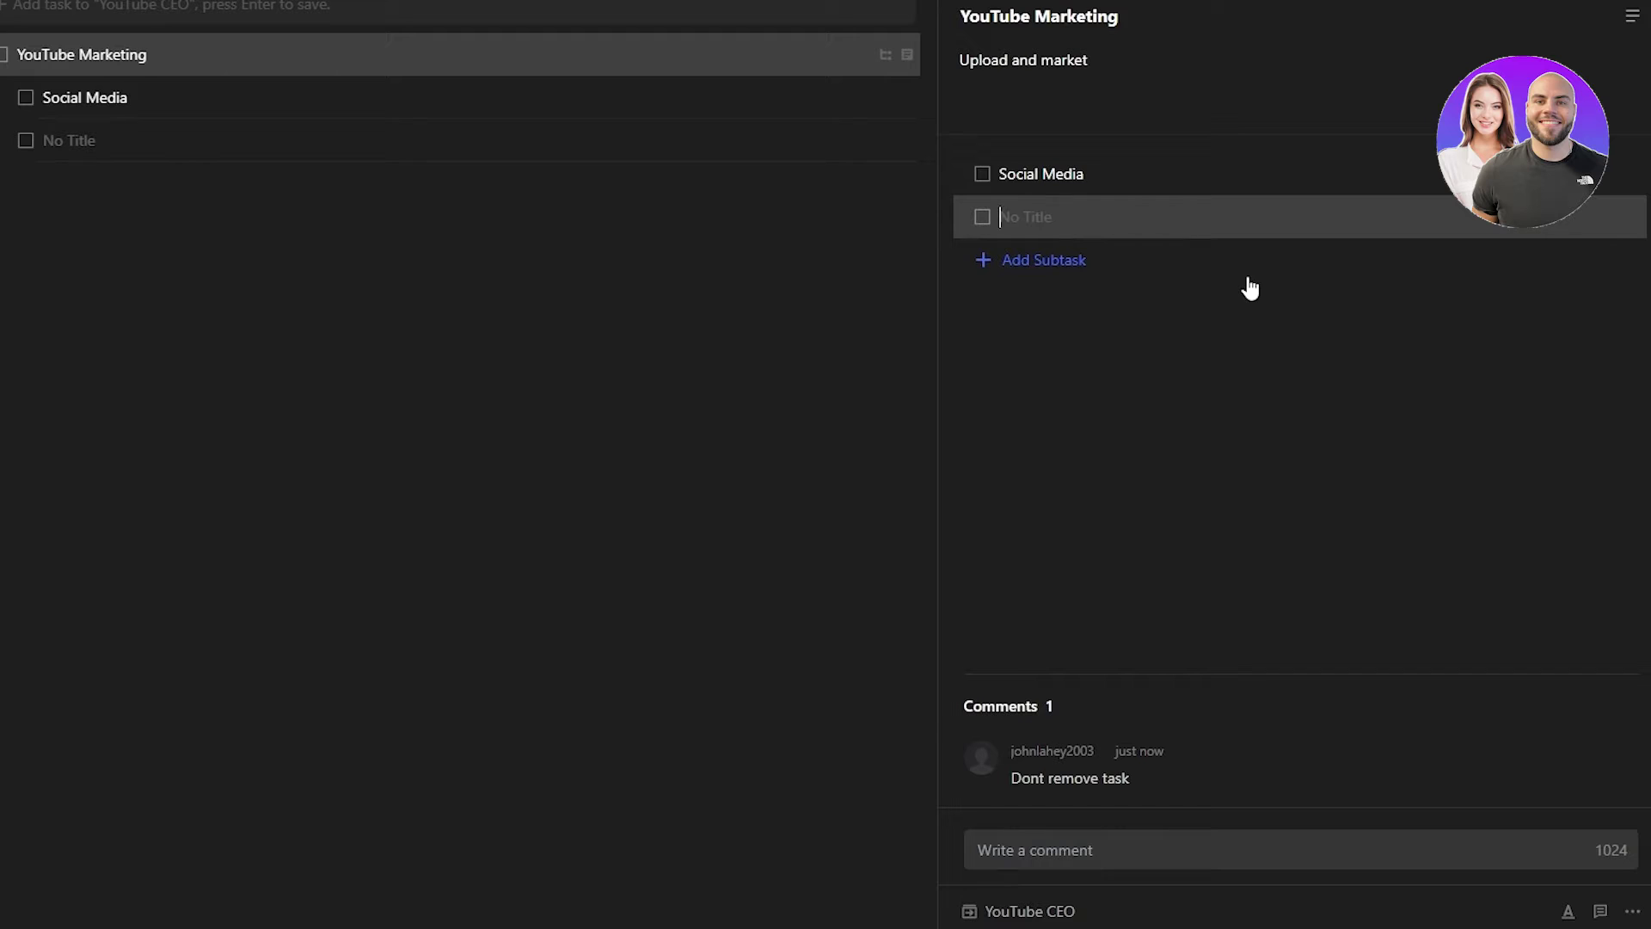
type("Real Life Interaction")
key("Return")
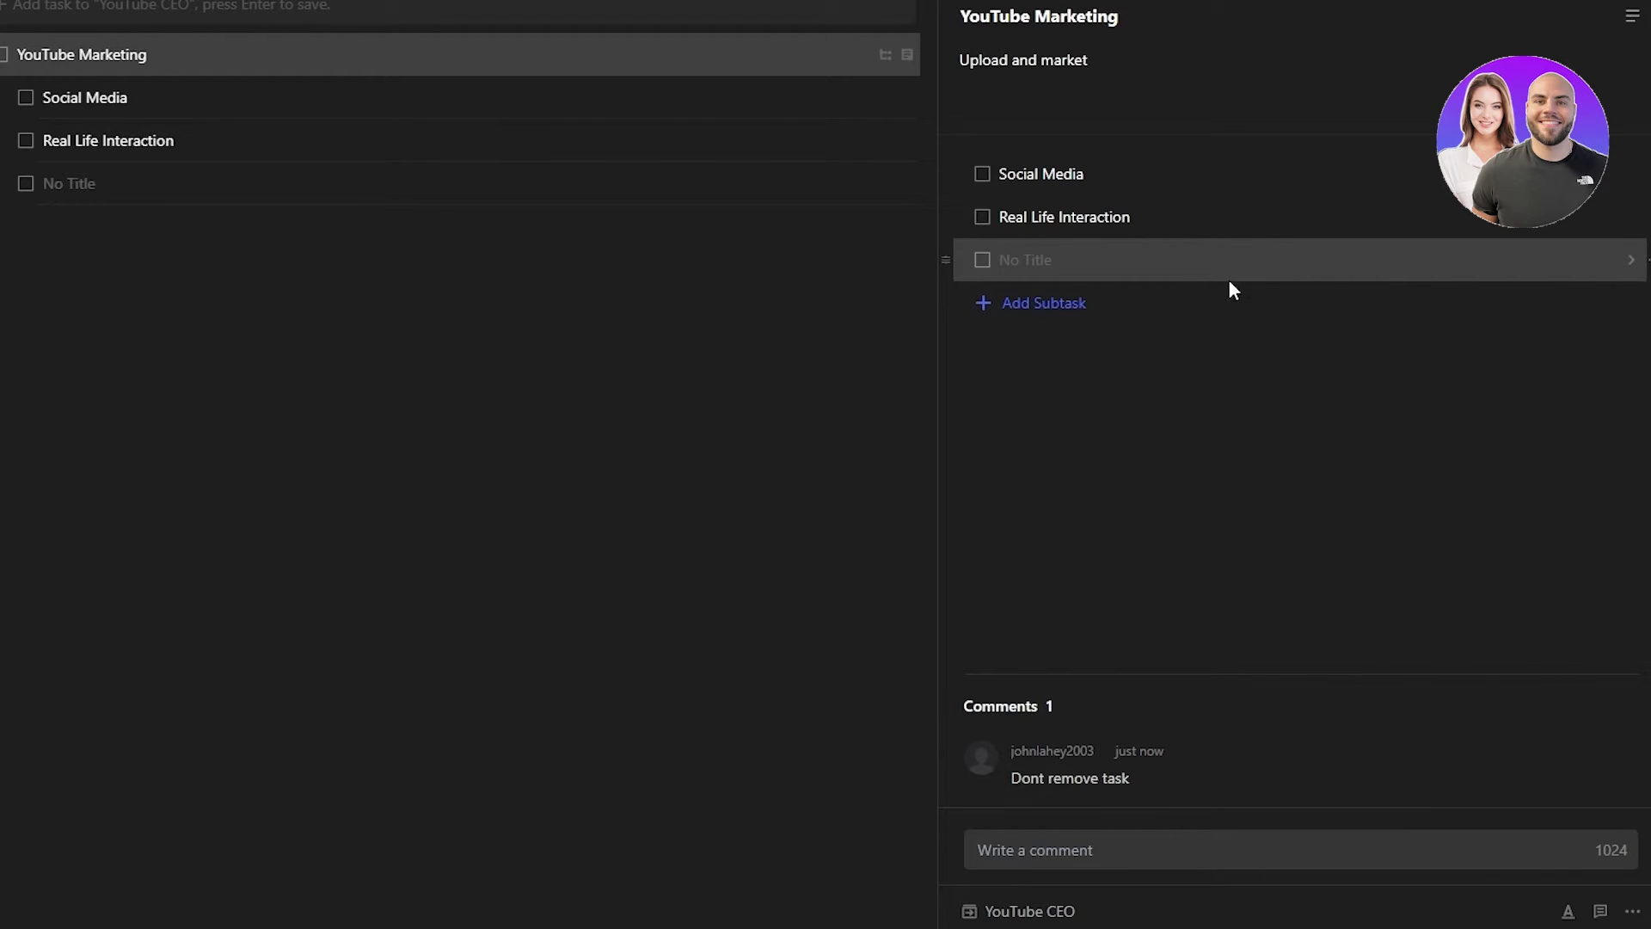
key("Return")
left_click(1016, 342)
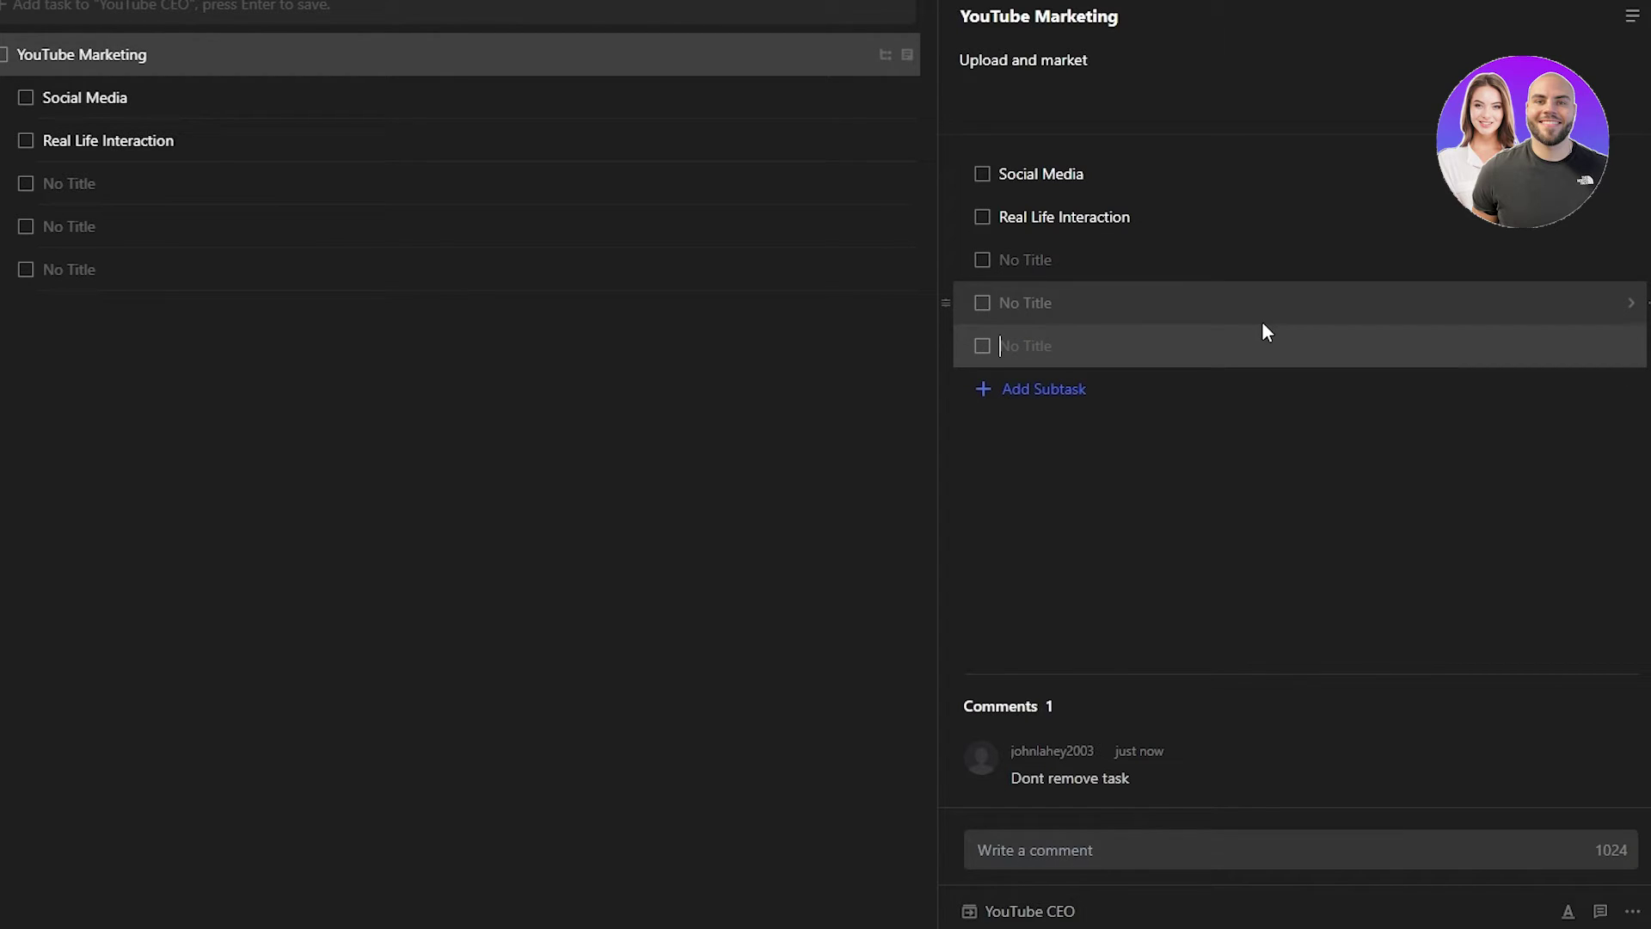
Delete the leftover empty No Title subtasks.
right_click(1341, 349)
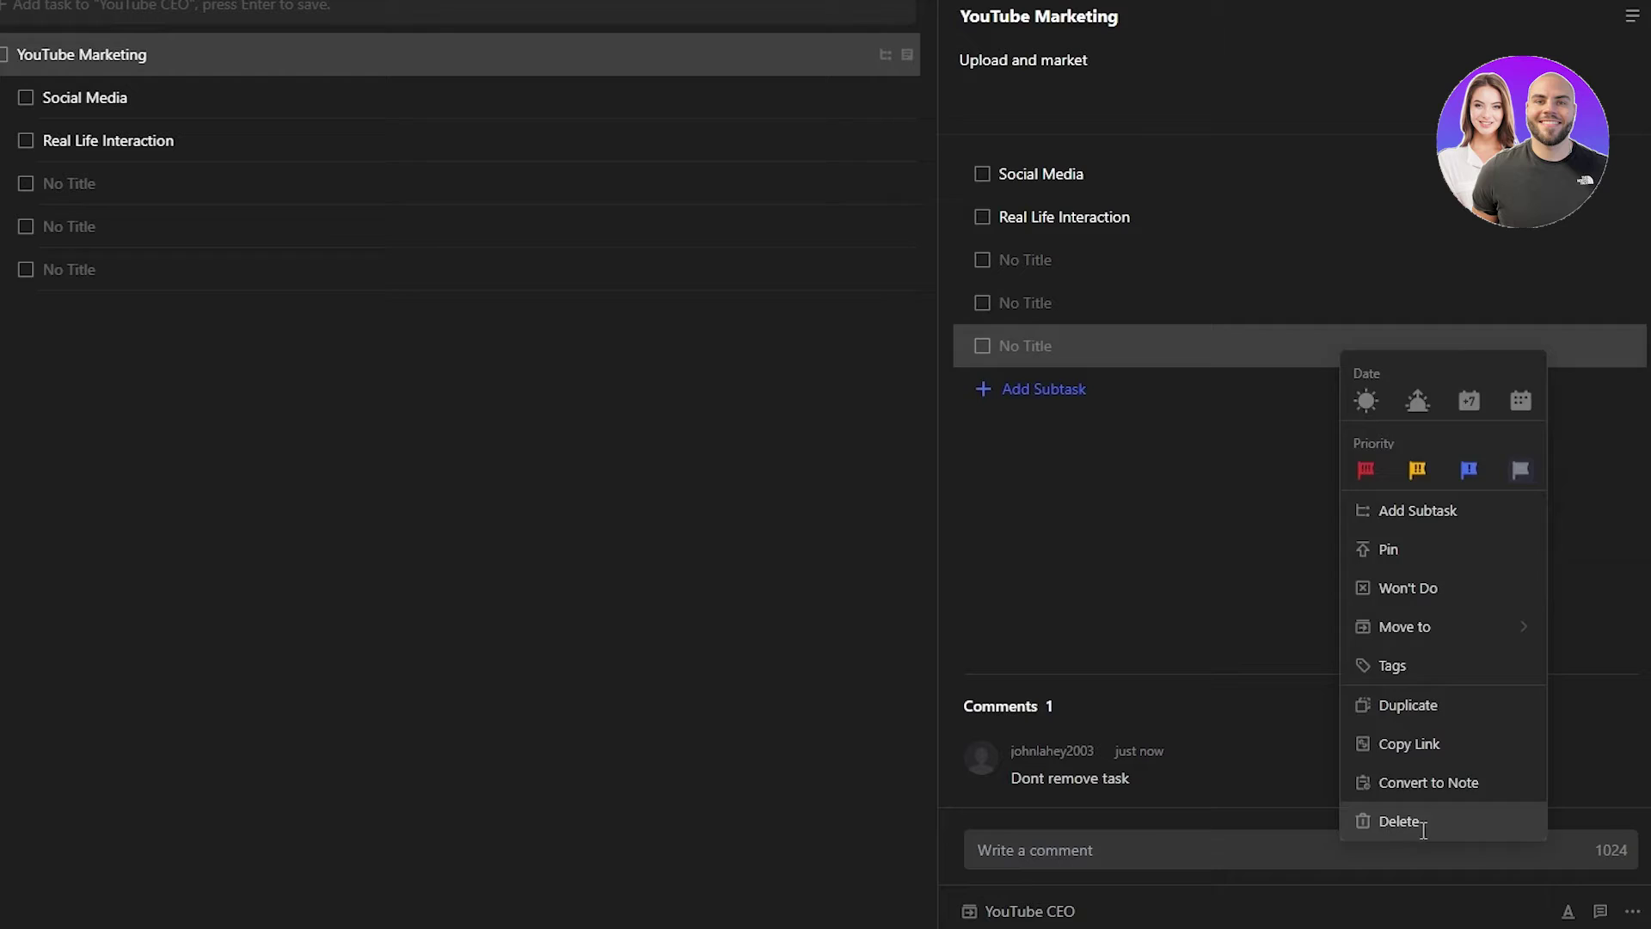
left_click(1400, 821)
right_click(1346, 305)
left_click(1397, 782)
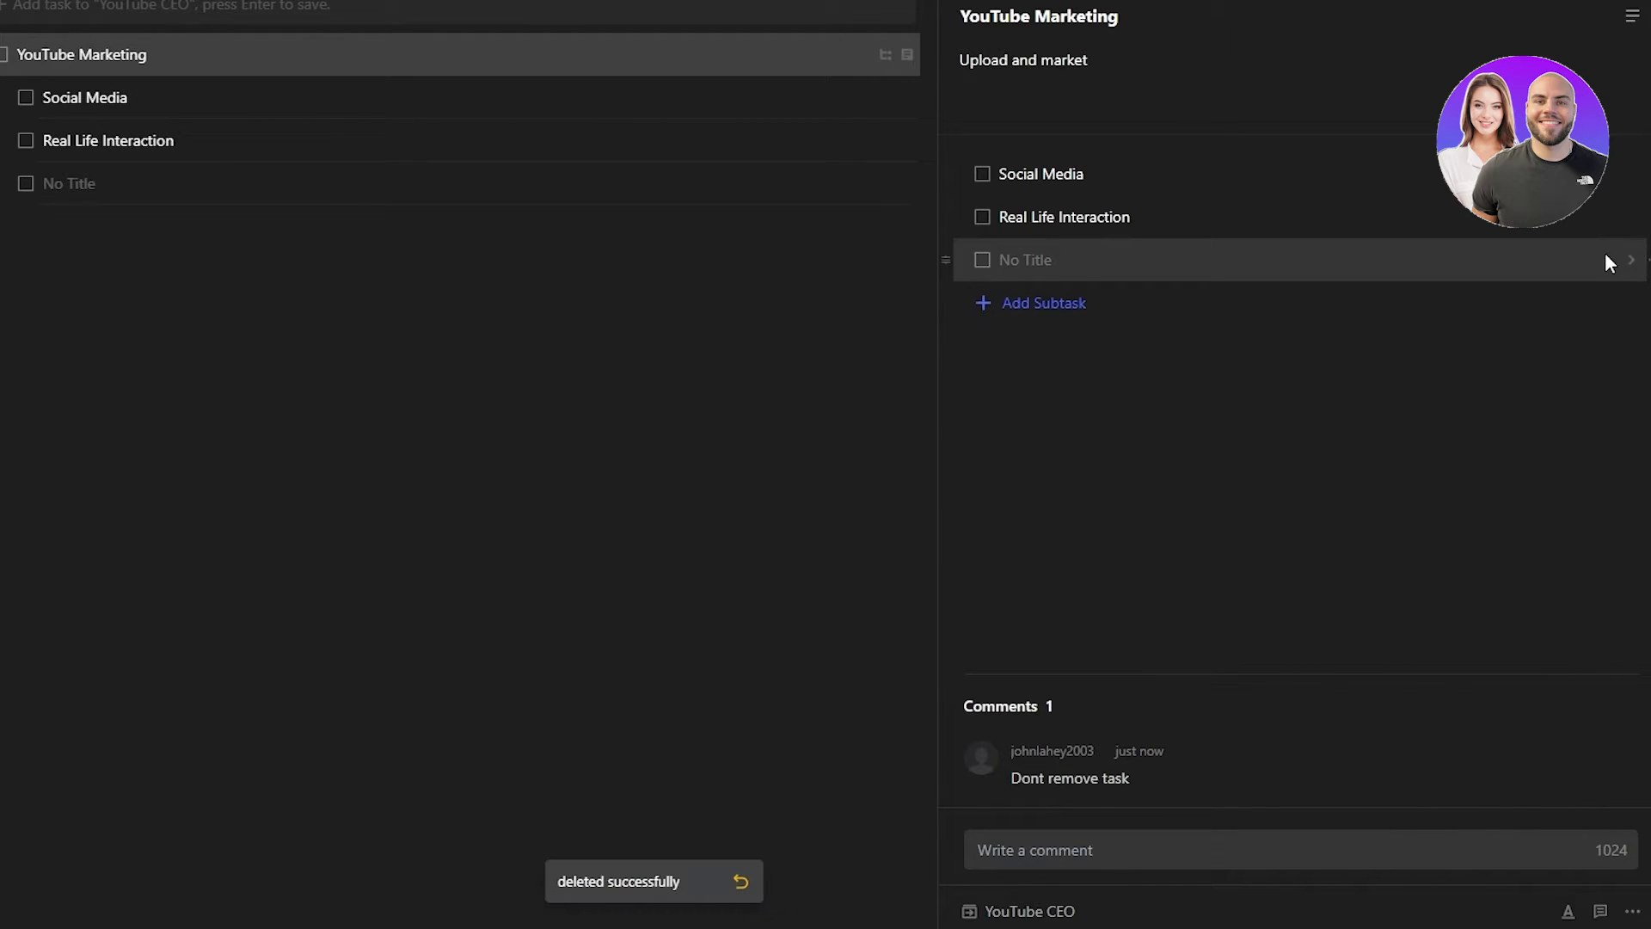
left_click(1138, 157)
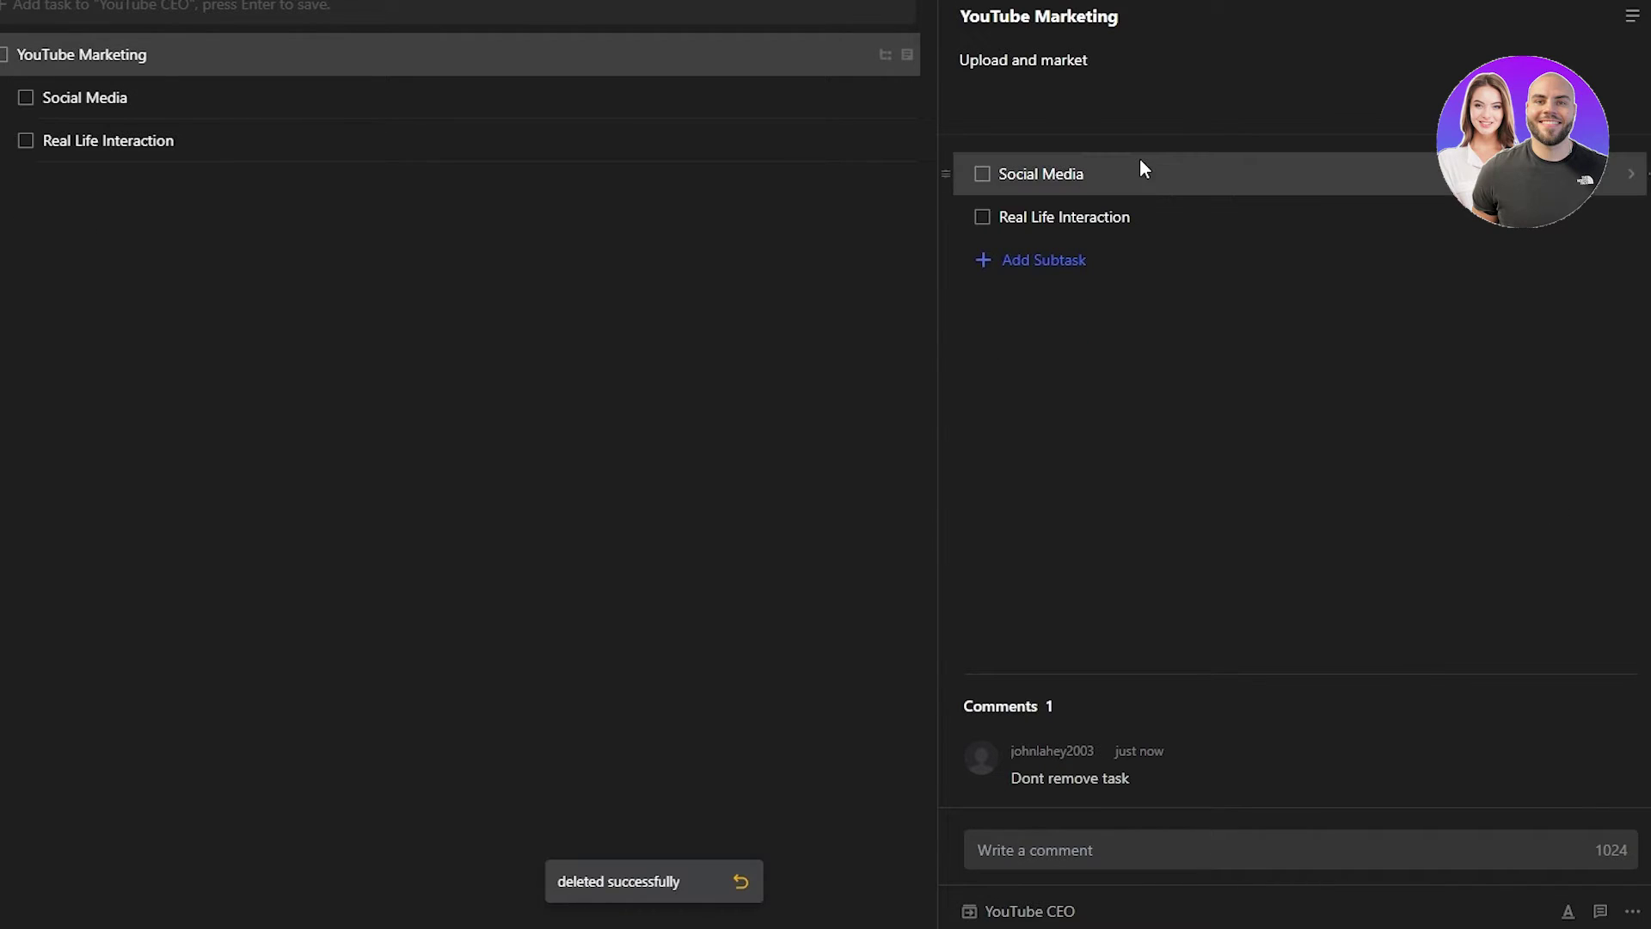
Mark Social Media and Real Life Interaction complete, then return both to unfinished.
left_click(373, 84)
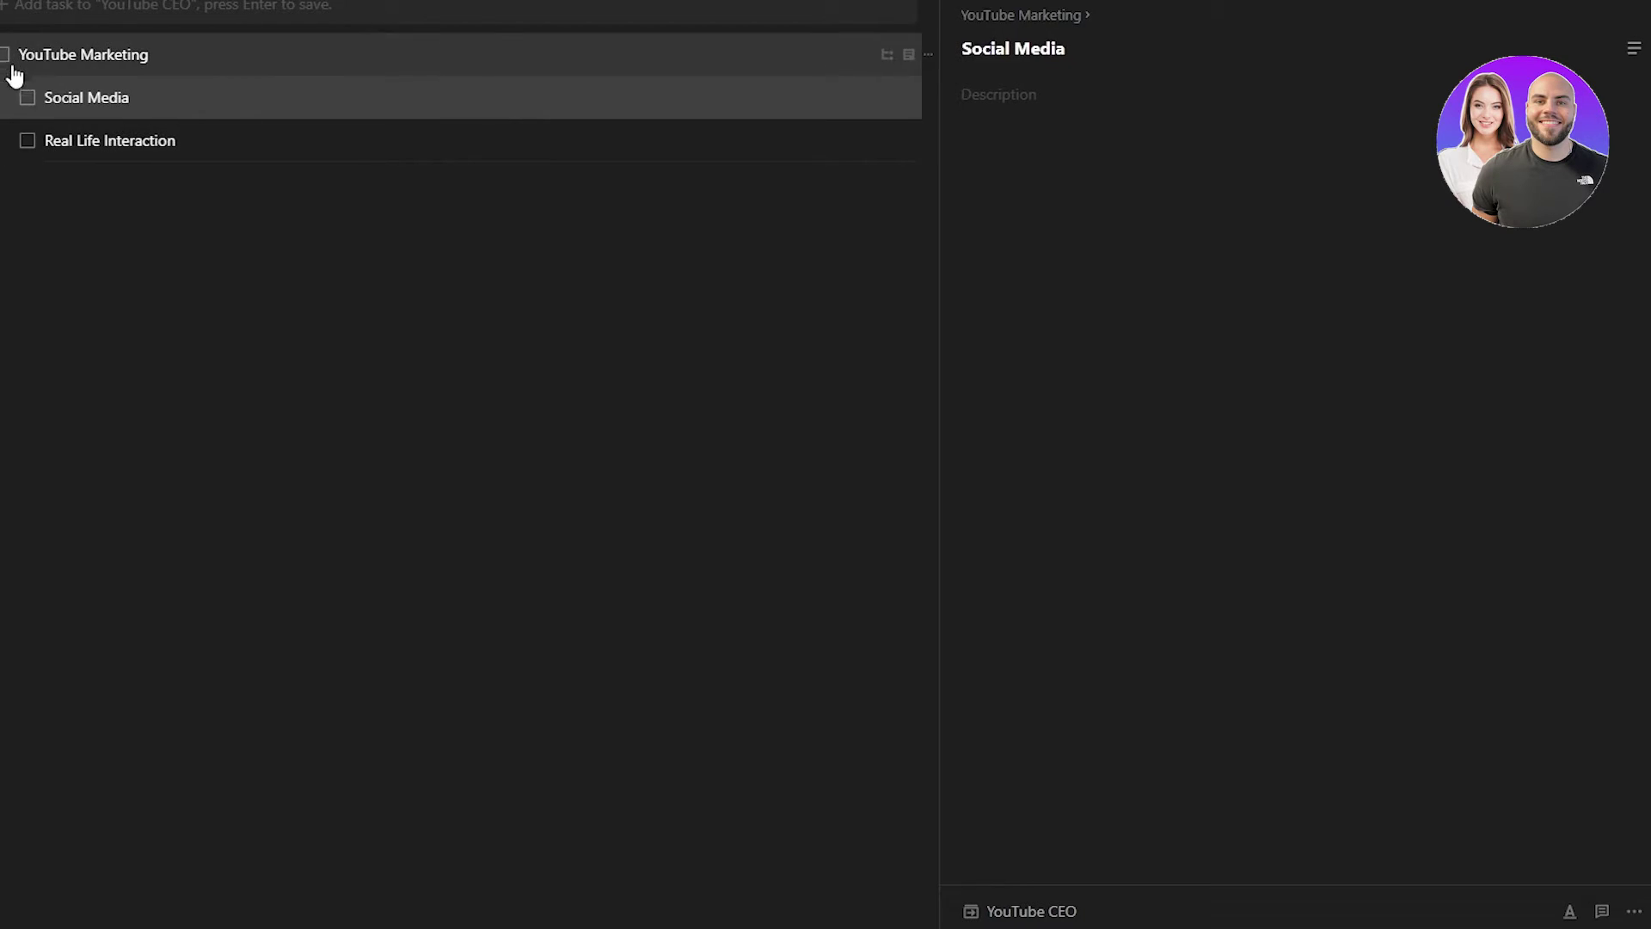
left_click(26, 98)
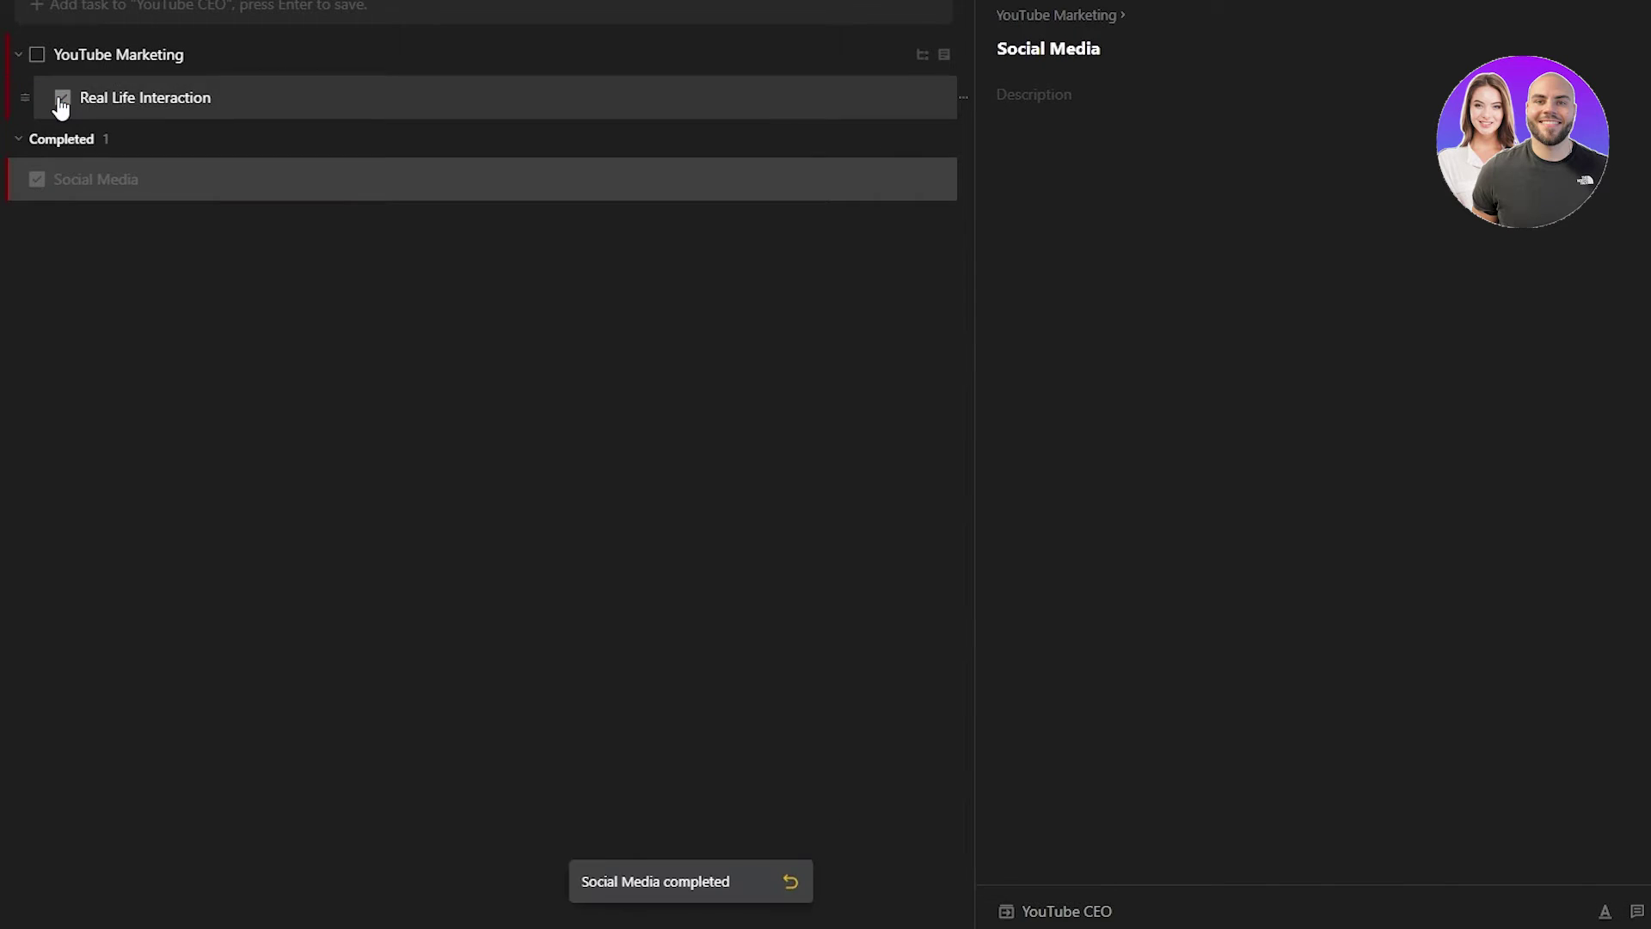
left_click(62, 98)
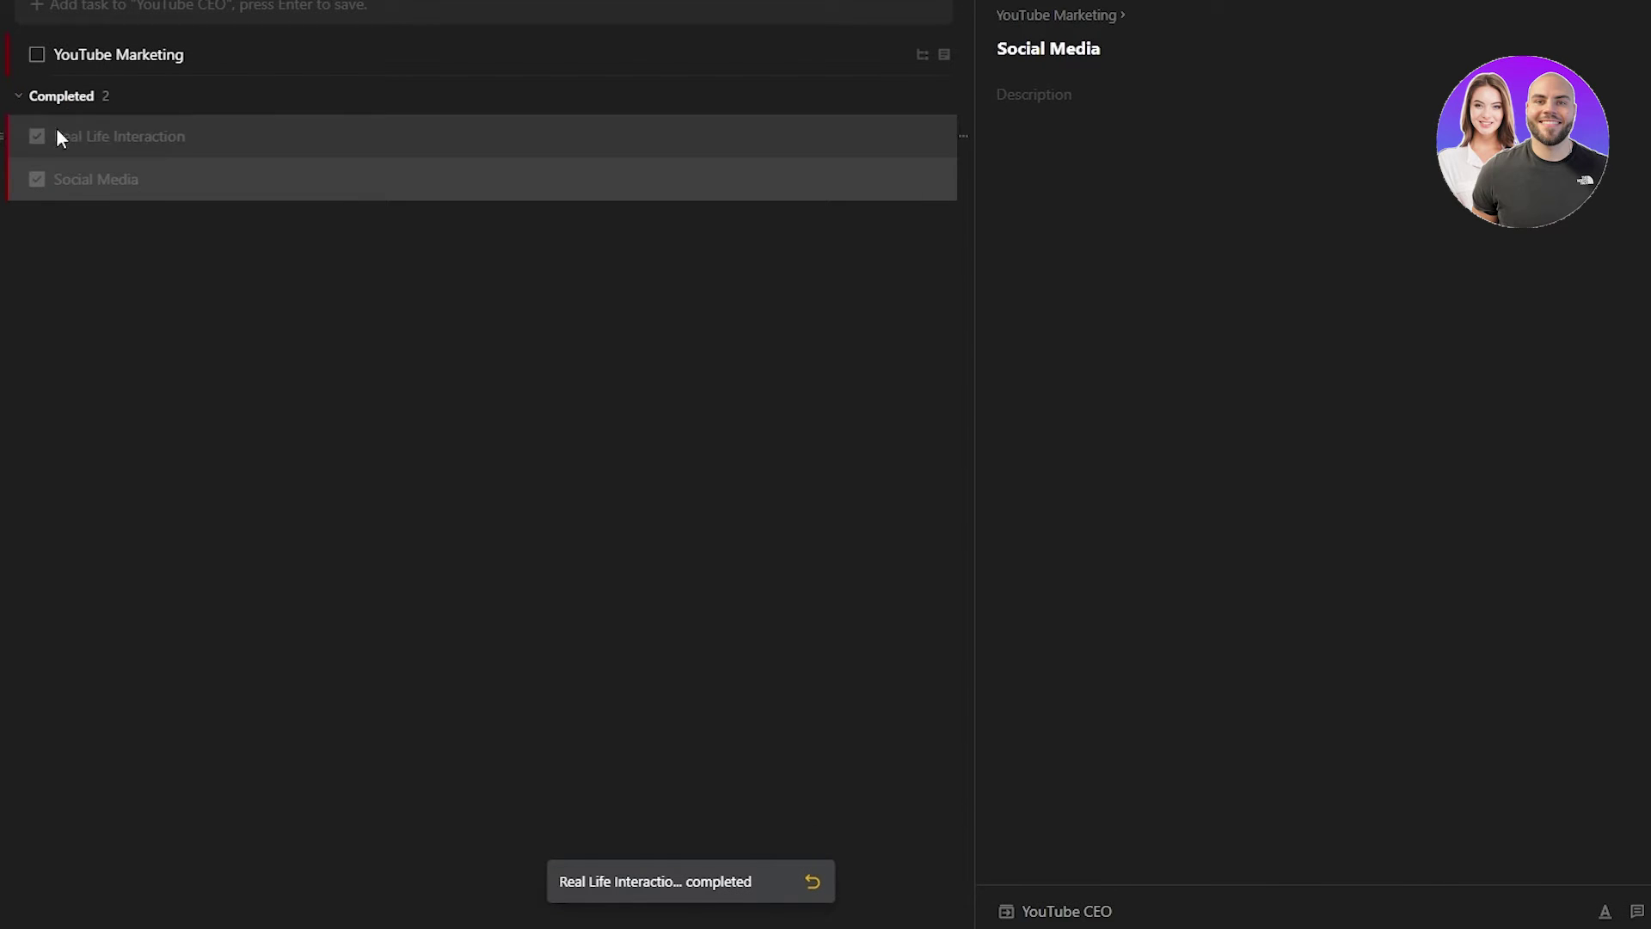
left_click(37, 137)
left_click(39, 179)
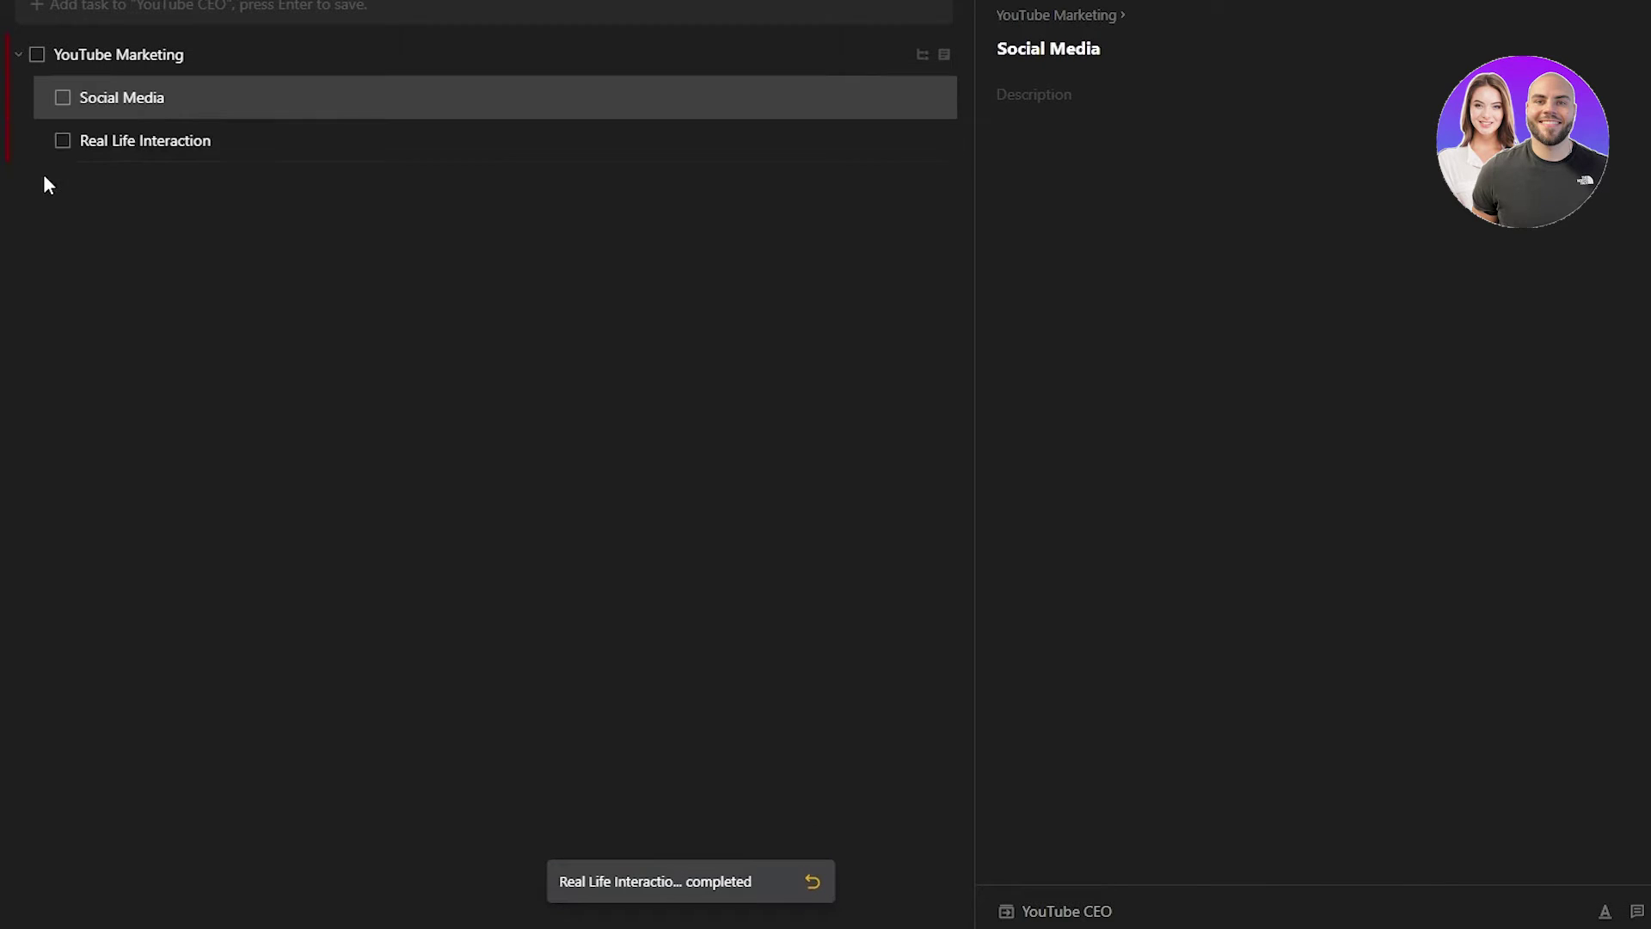
Complete Social Media, Real Life Interaction and YouTube Marketing, then reopen YouTube Marketing with its subtasks.
left_click(64, 103)
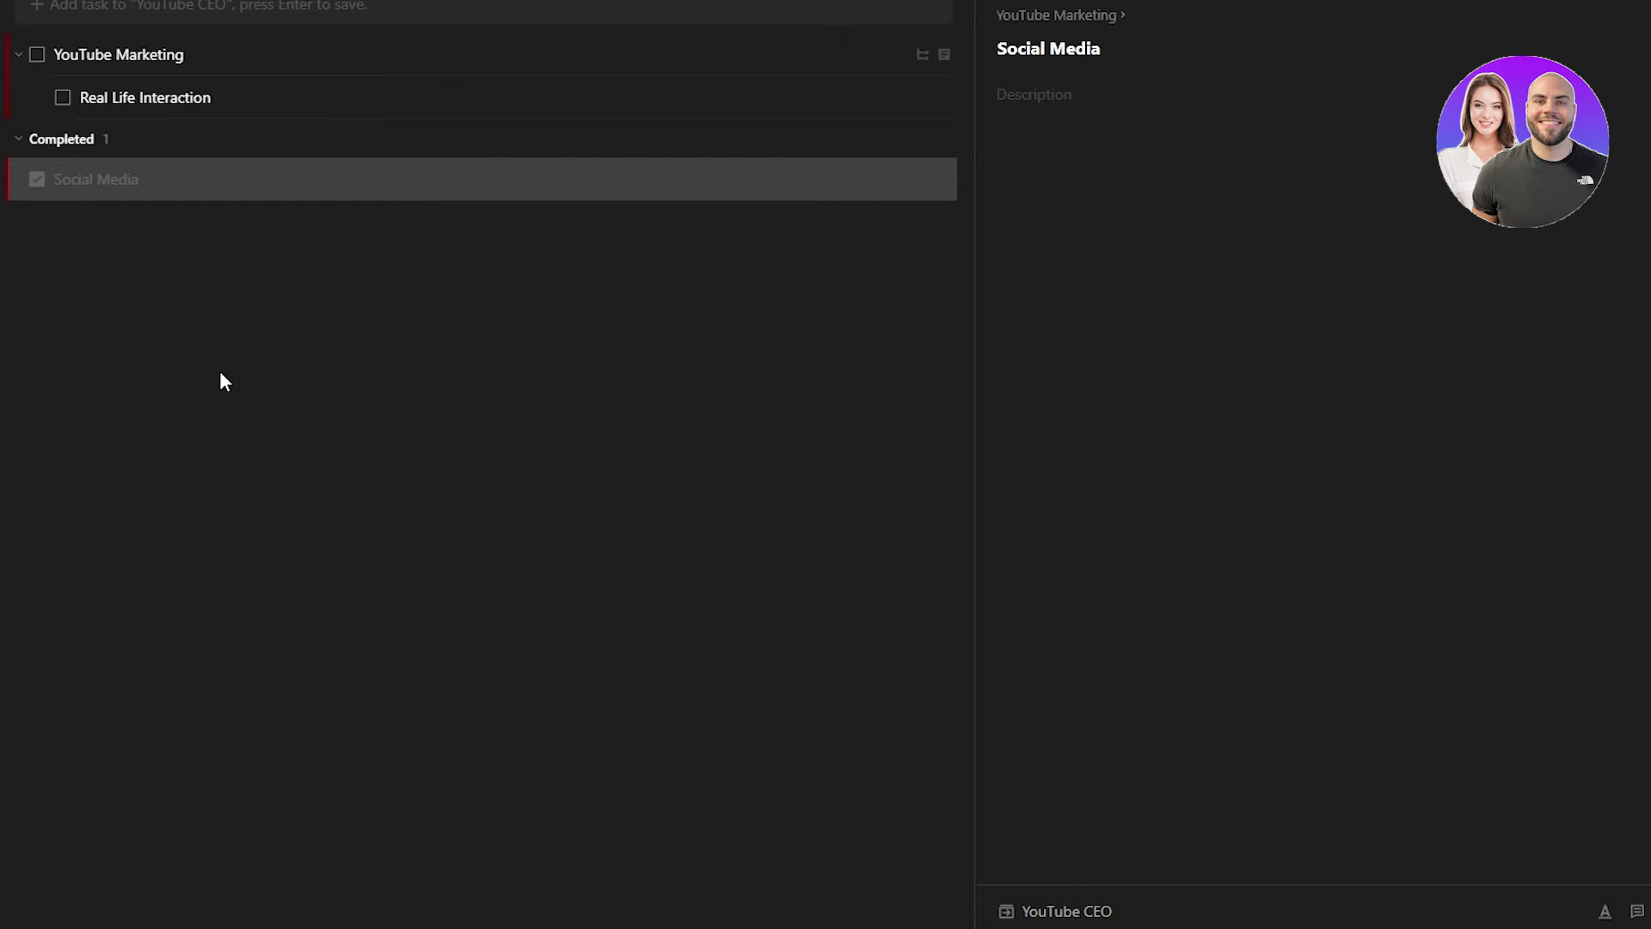
left_click(62, 98)
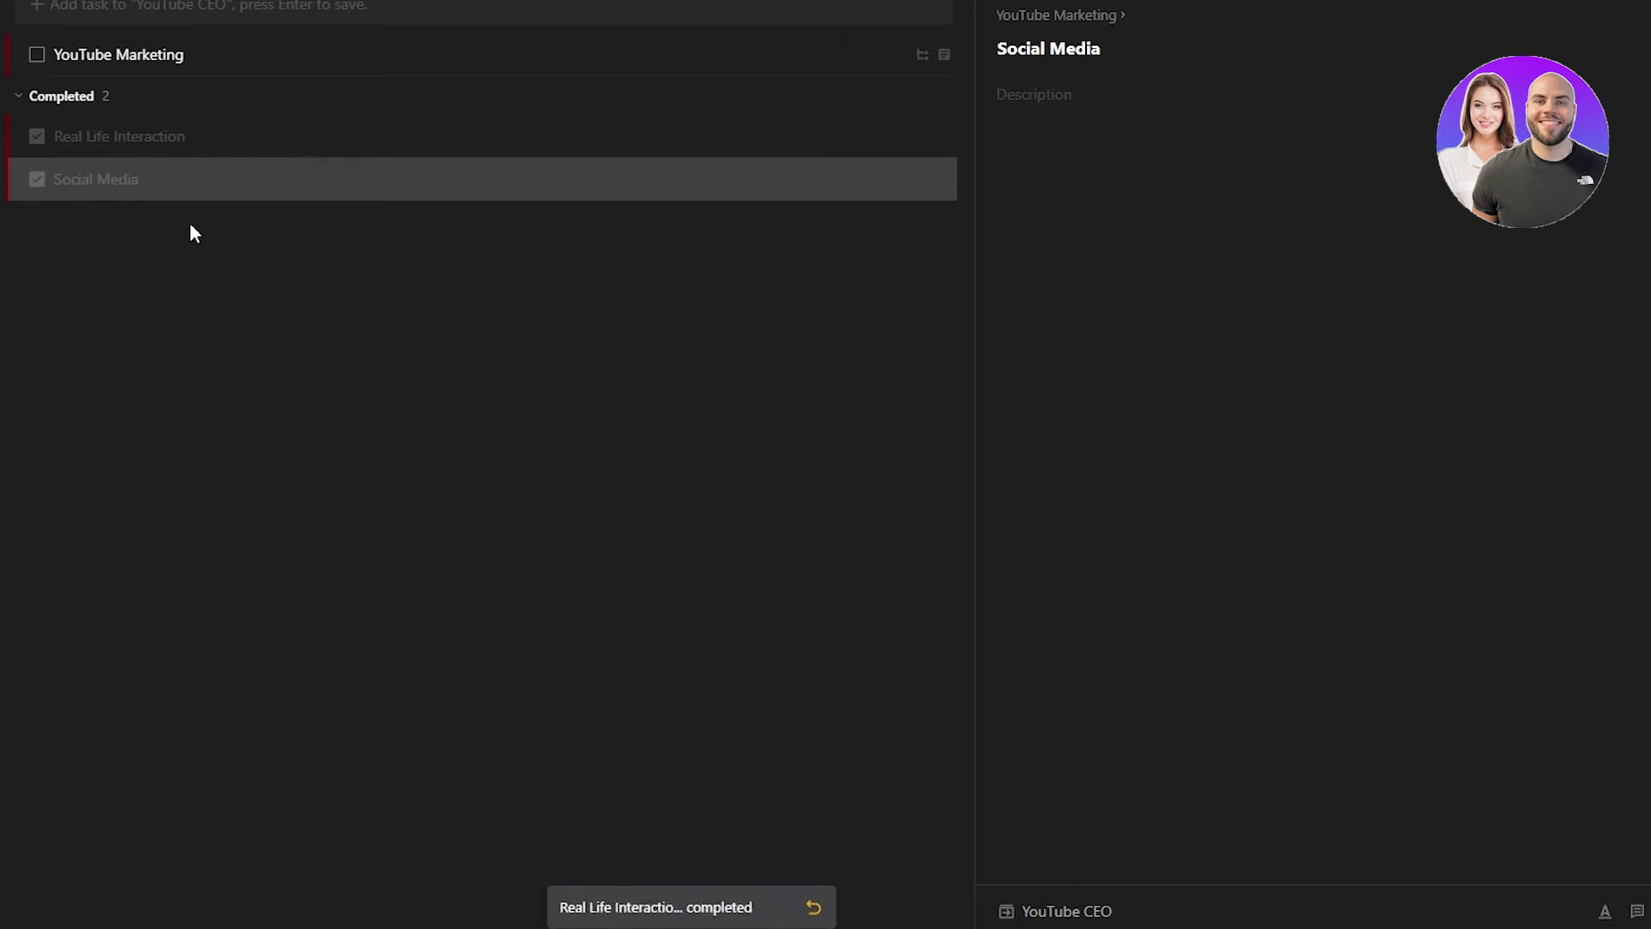
left_click(37, 55)
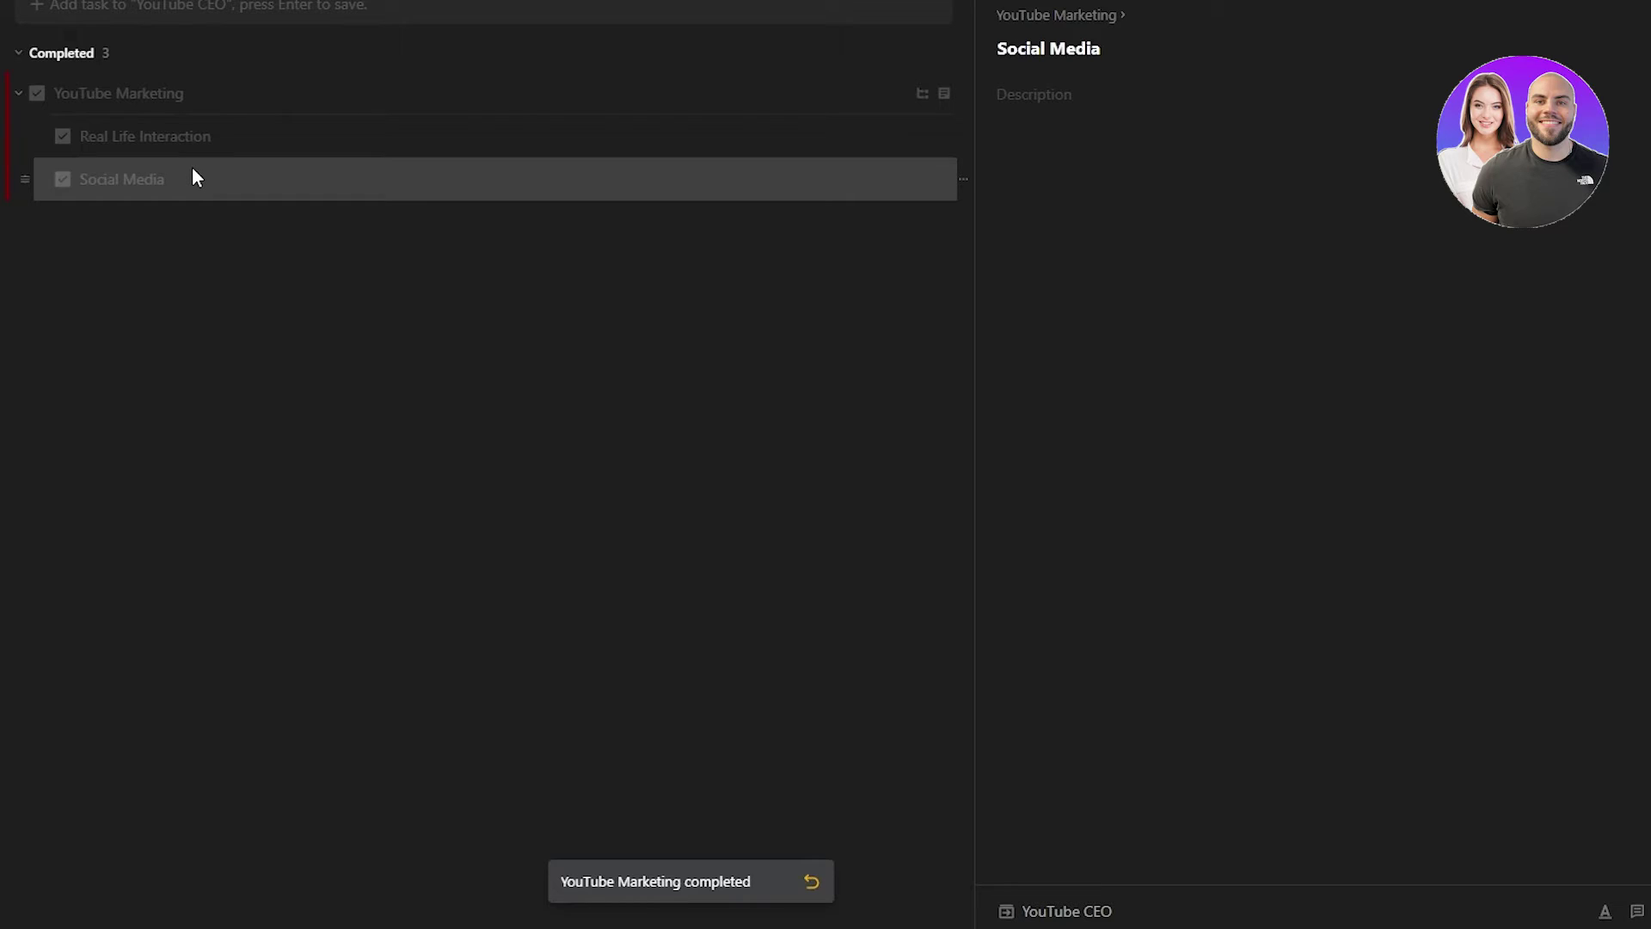
left_click(36, 93)
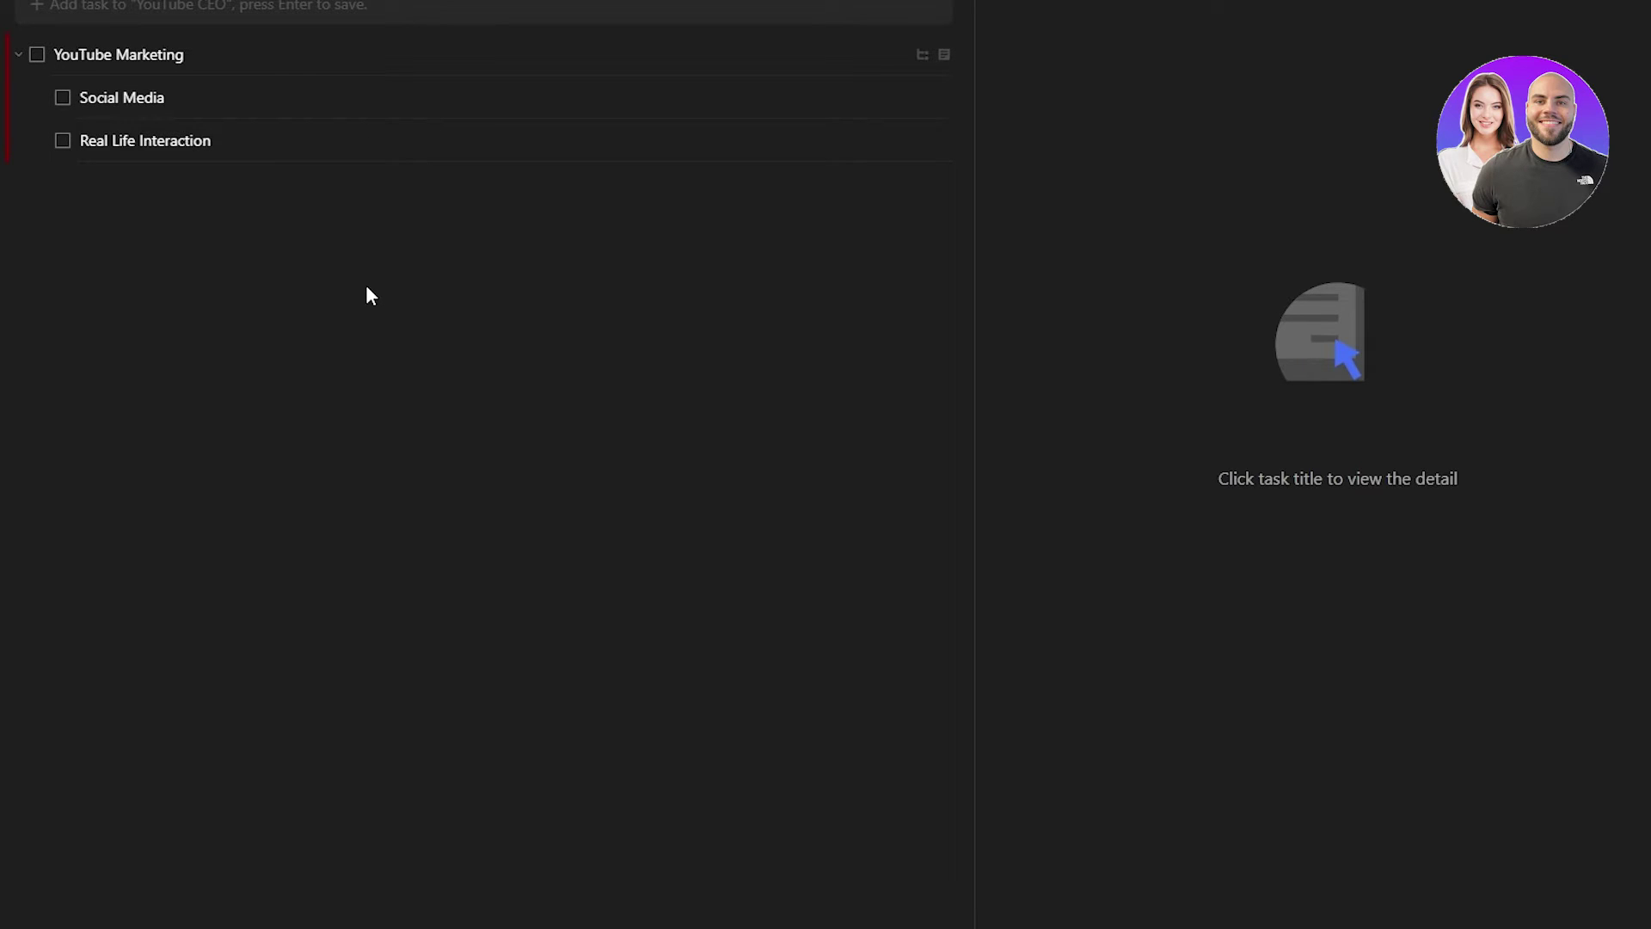
Switch the YouTube CEO list from list view to Kanban board view.
left_click(242, 7)
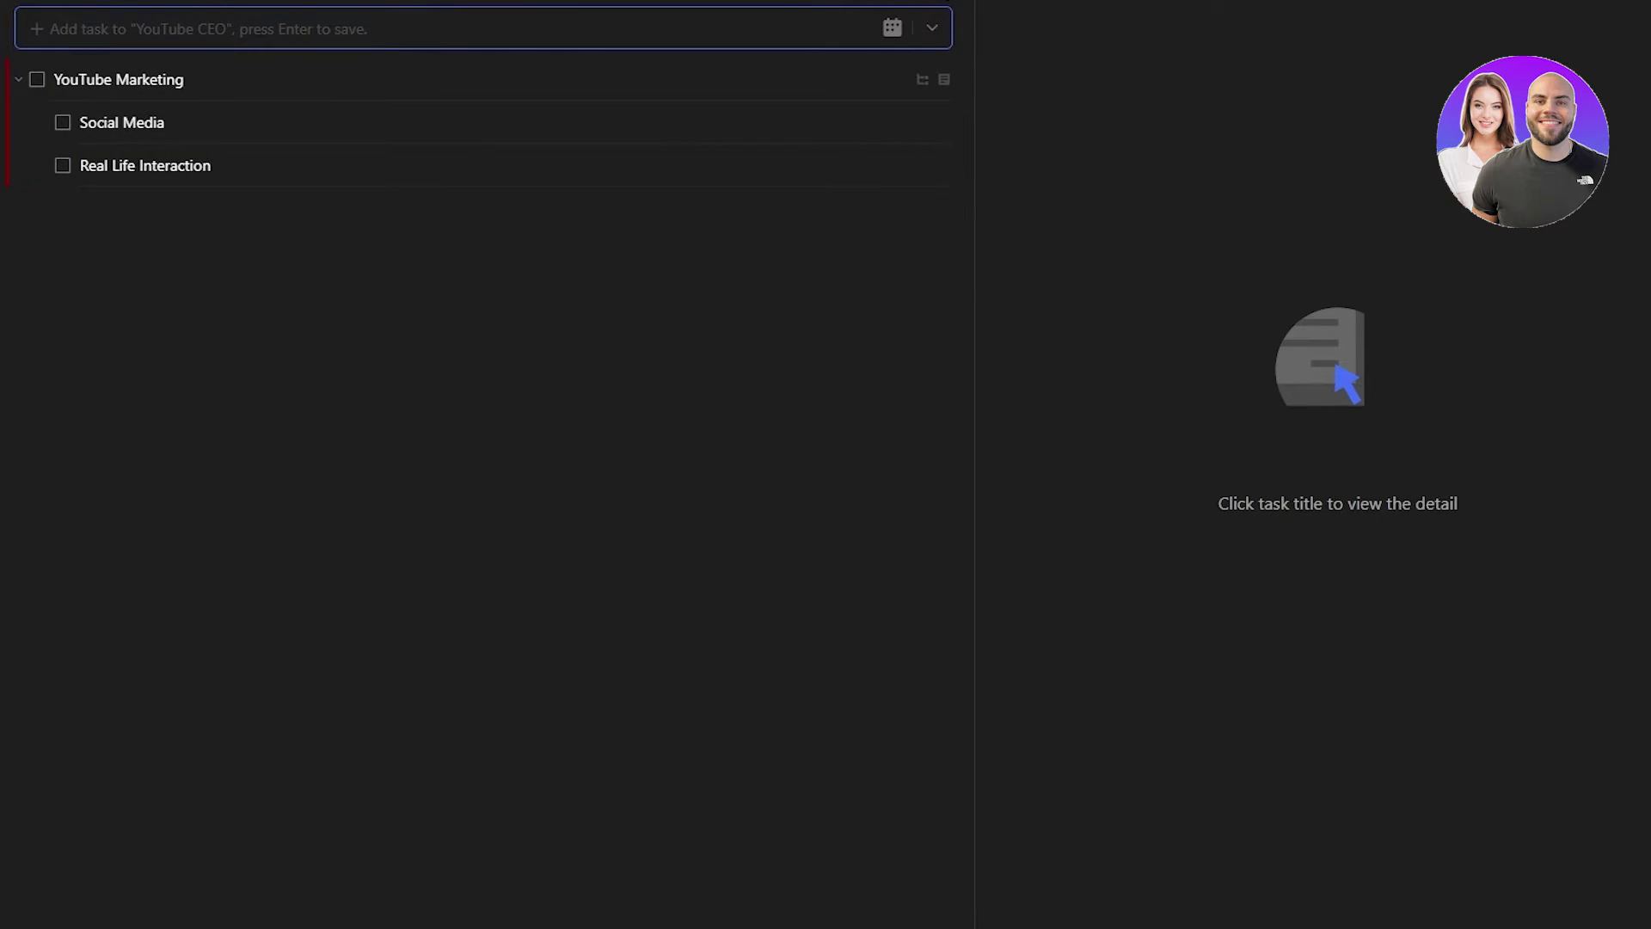
scroll(946, 11, "up", 1)
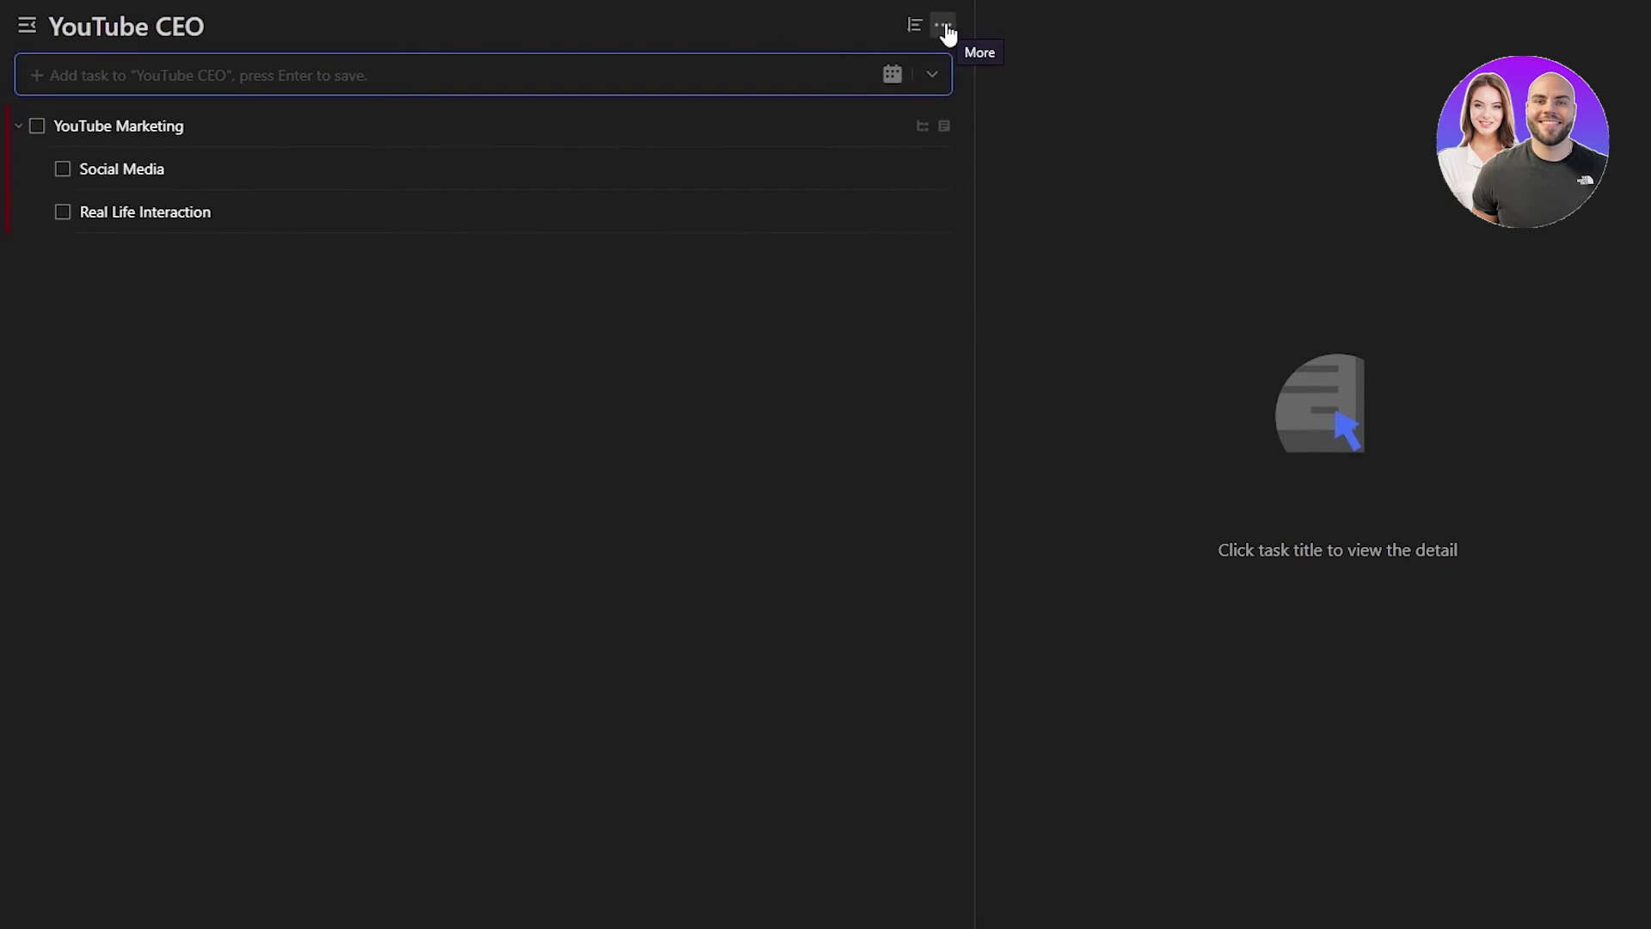
left_click(944, 27)
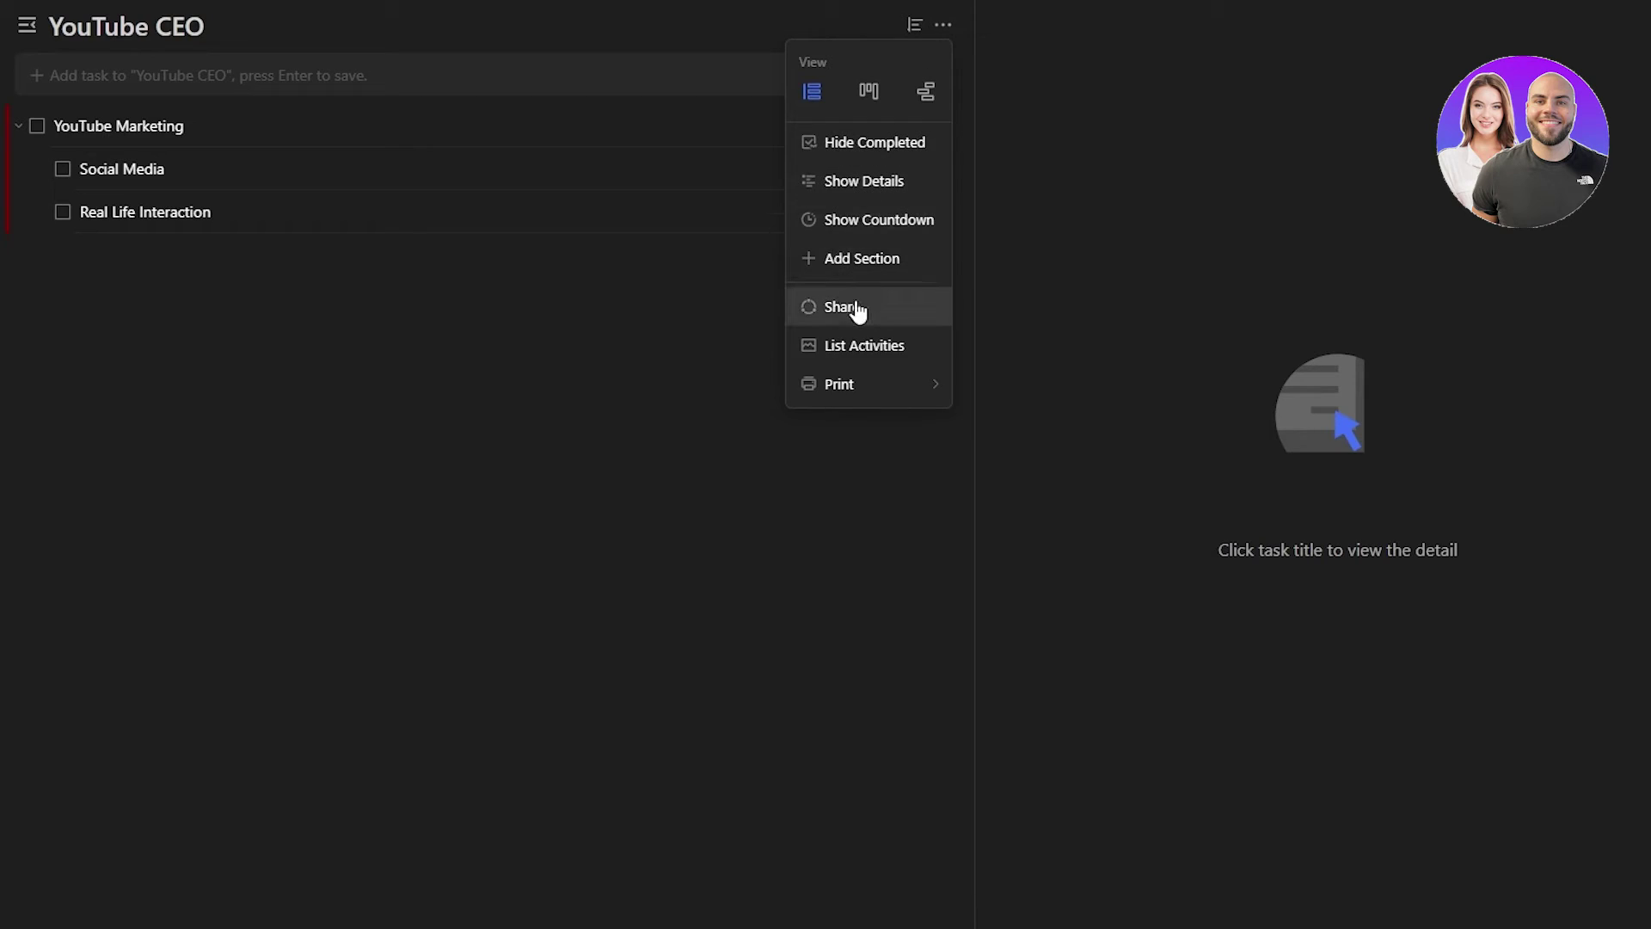
left_click(869, 96)
left_click(1650, 25)
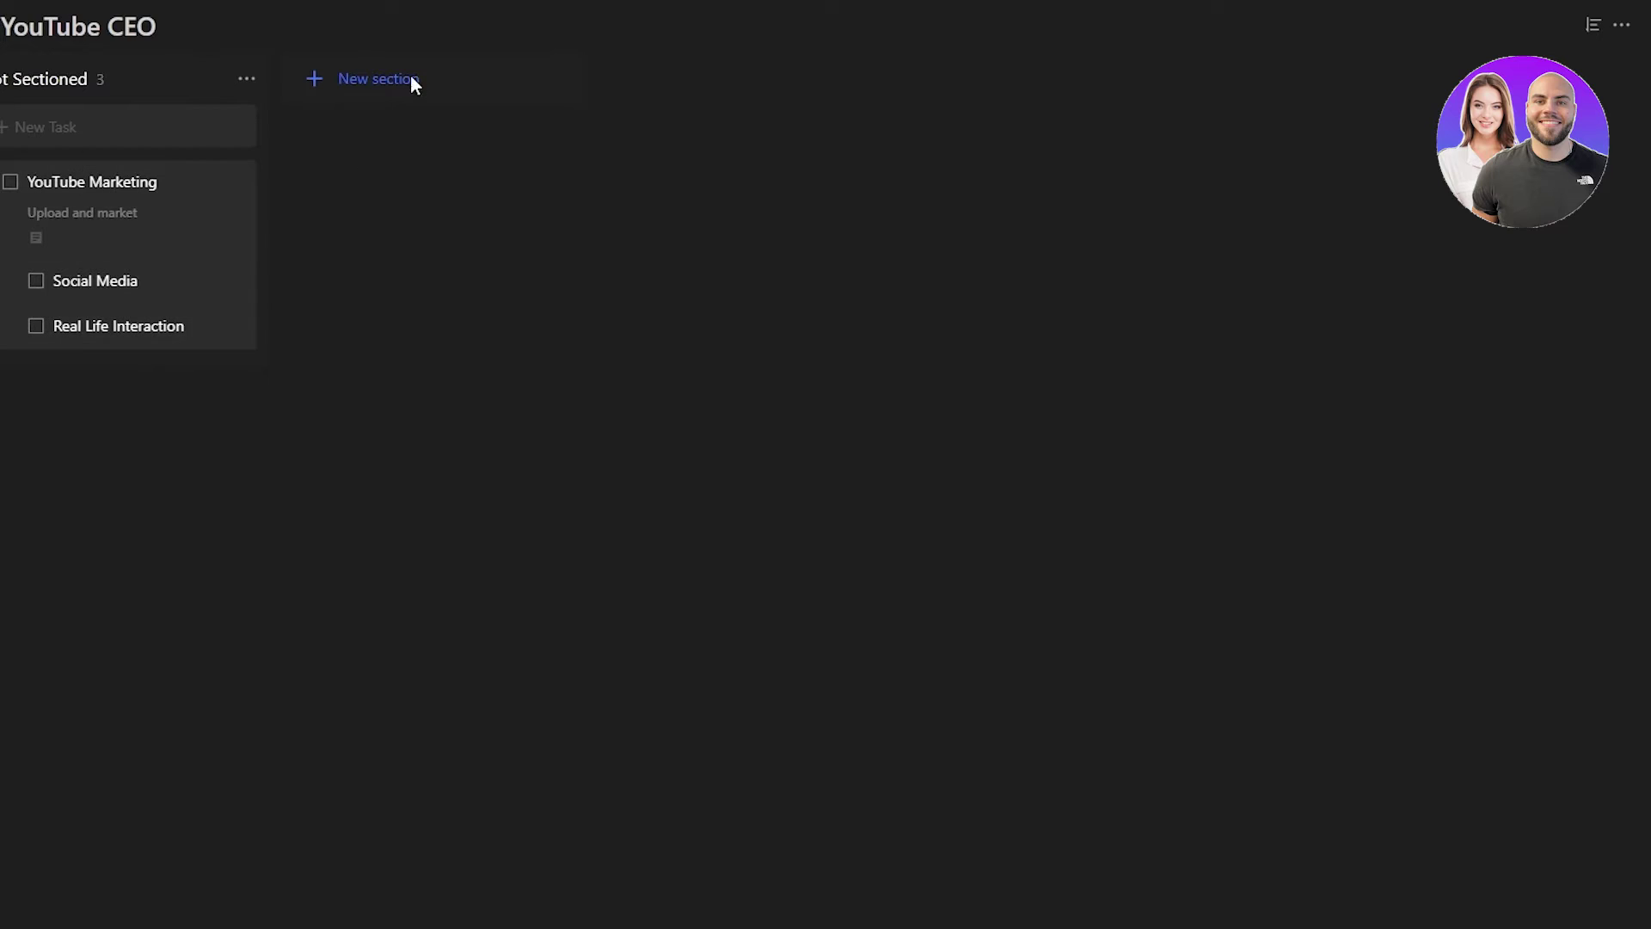
Rename the first column to Not started and add Progresss and Completed sections.
left_click(379, 97)
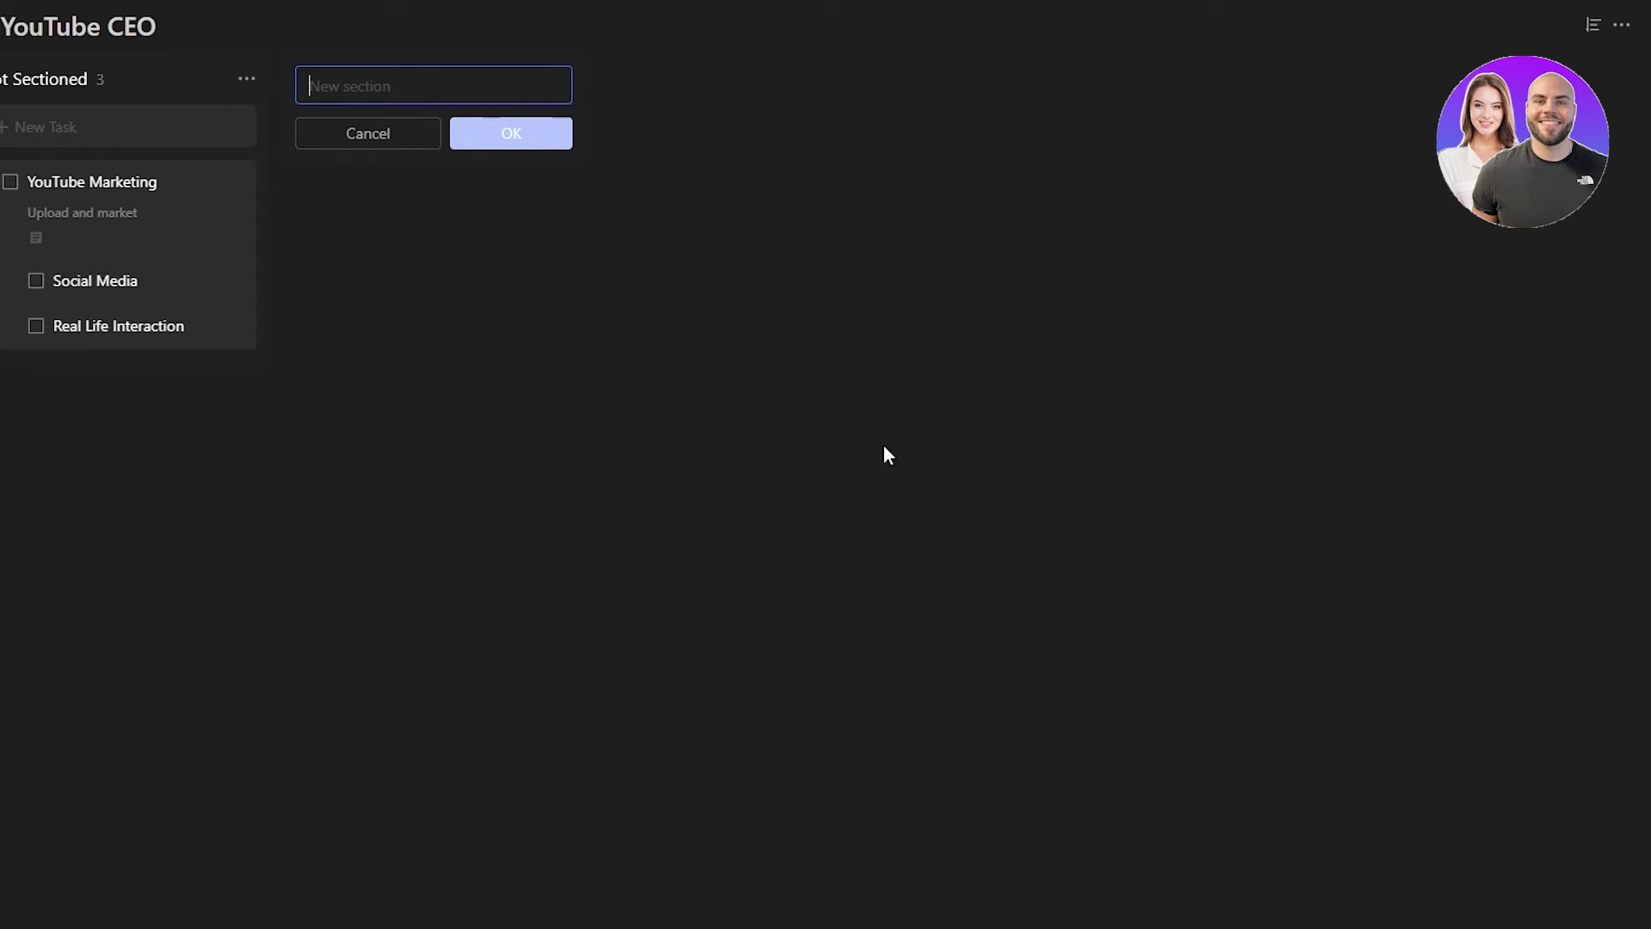
left_click(247, 79)
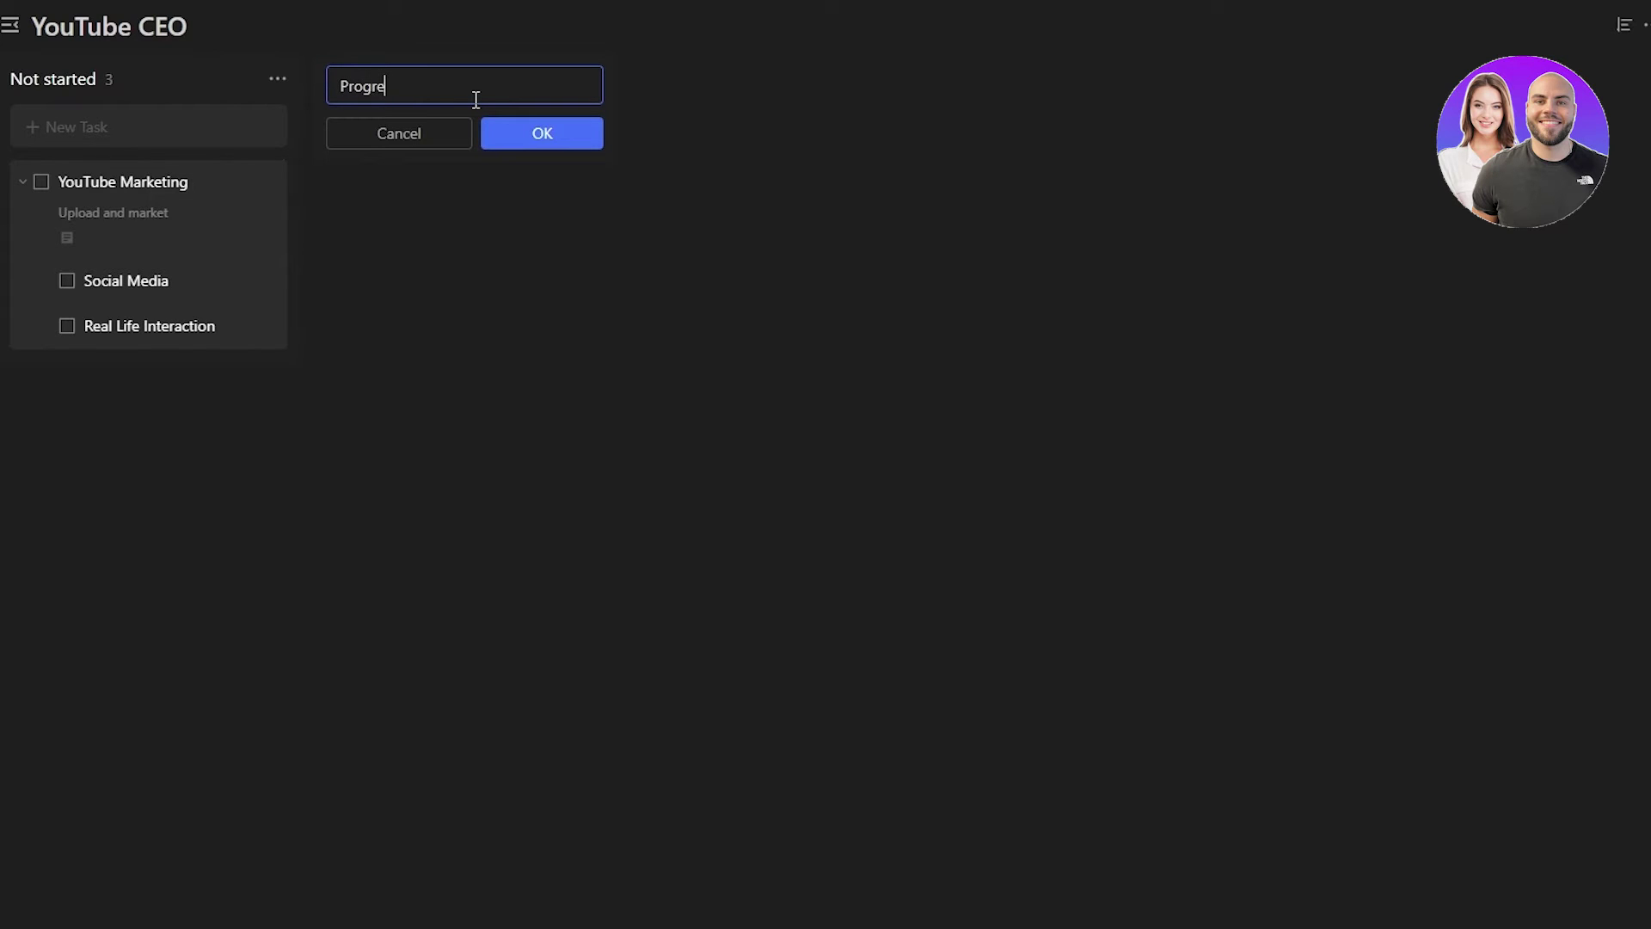
key("Return")
left_click(693, 77)
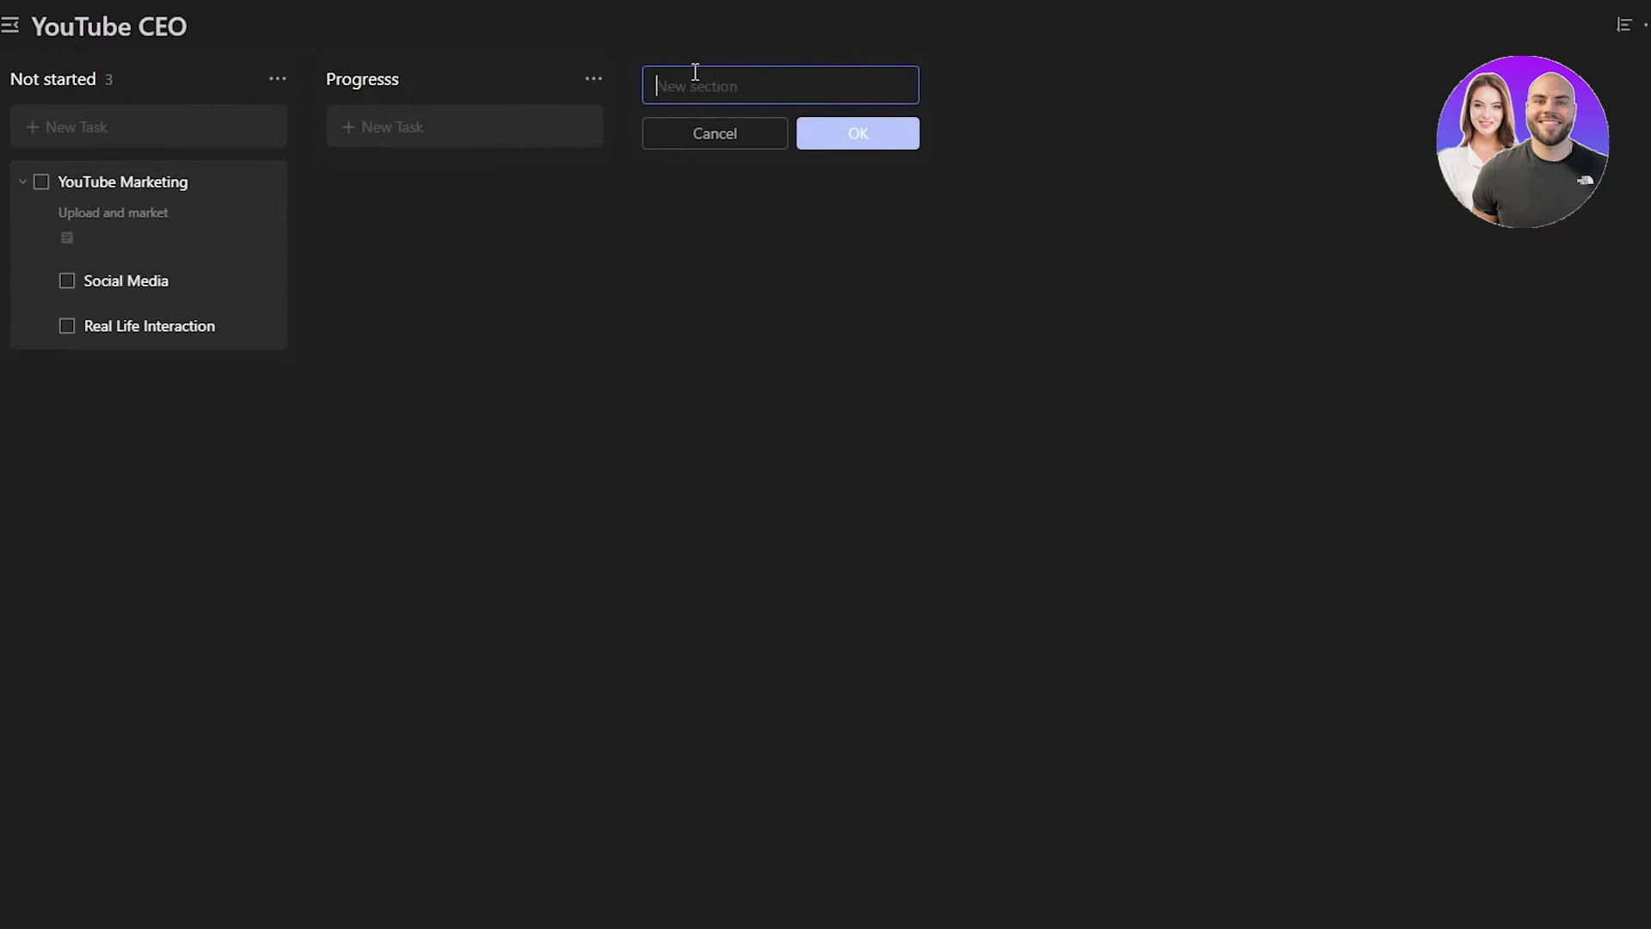
type("completed")
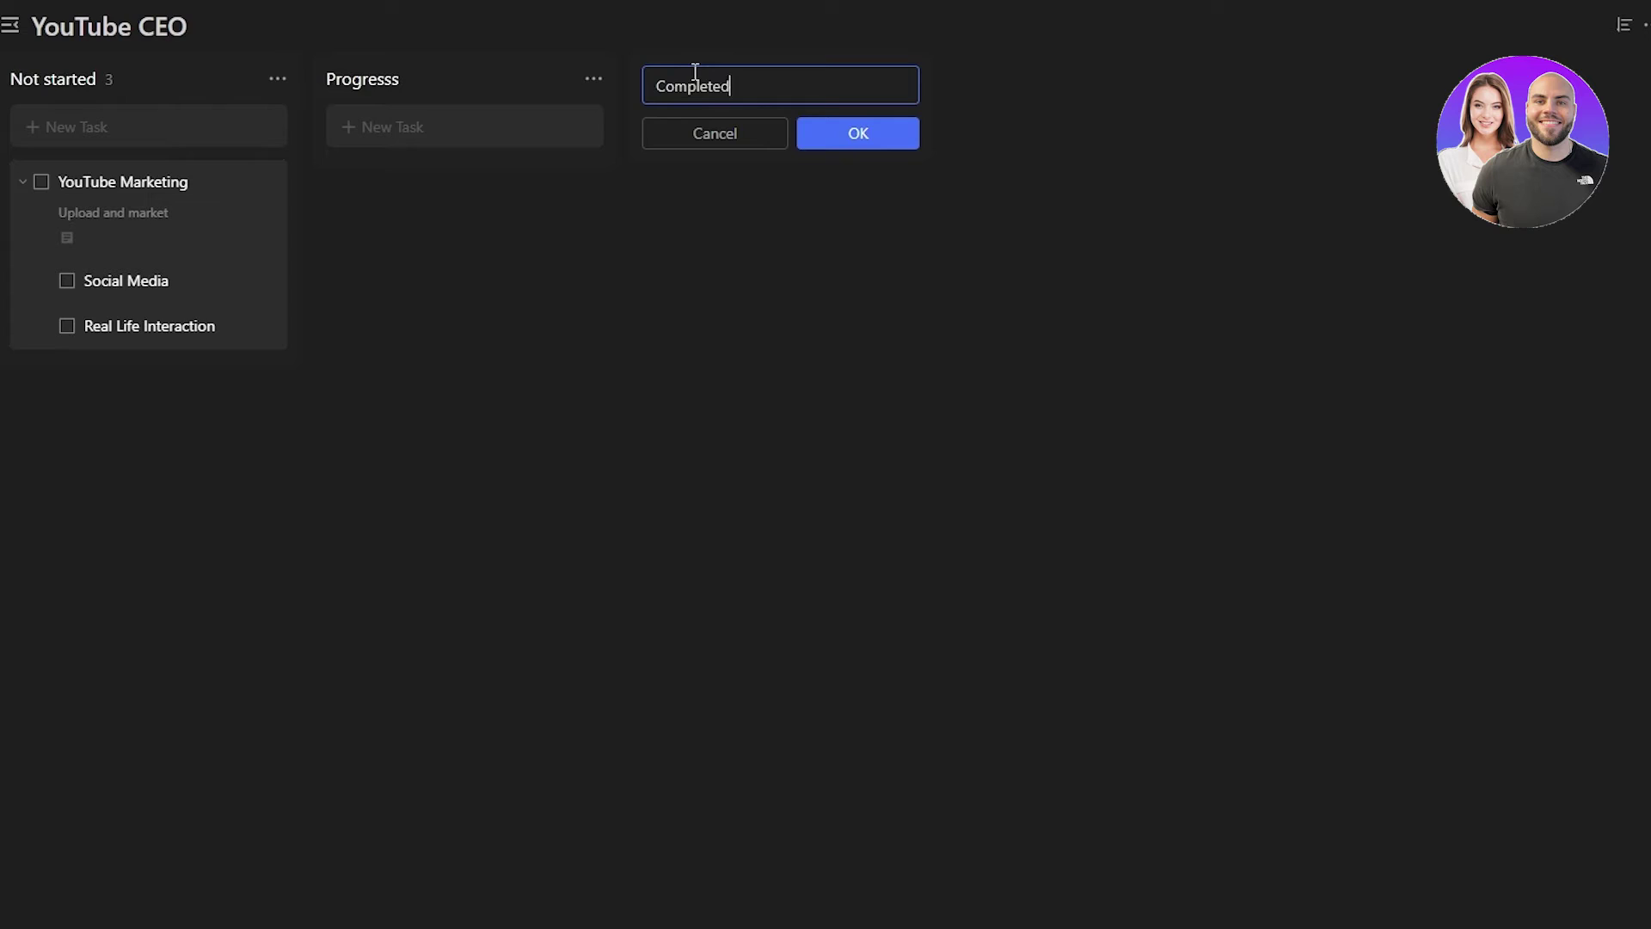
key("Return")
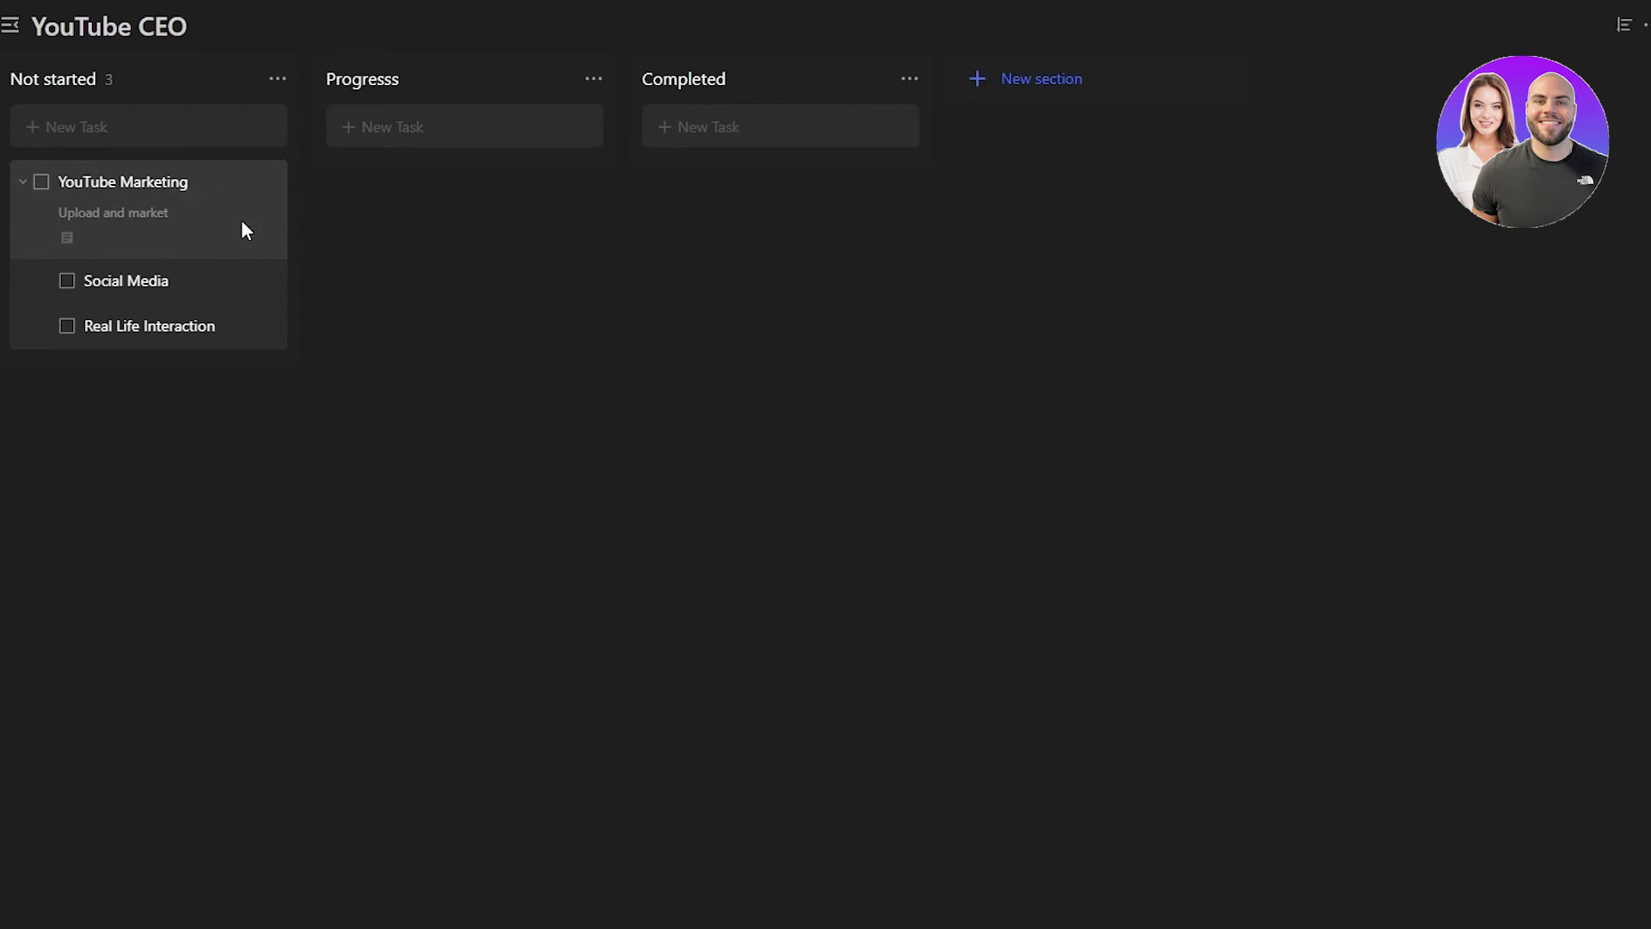
Drag the Social Media, Real Life Interaction and YouTube Marketing cards into the Completed column.
left_click_drag(180, 292, 719, 132)
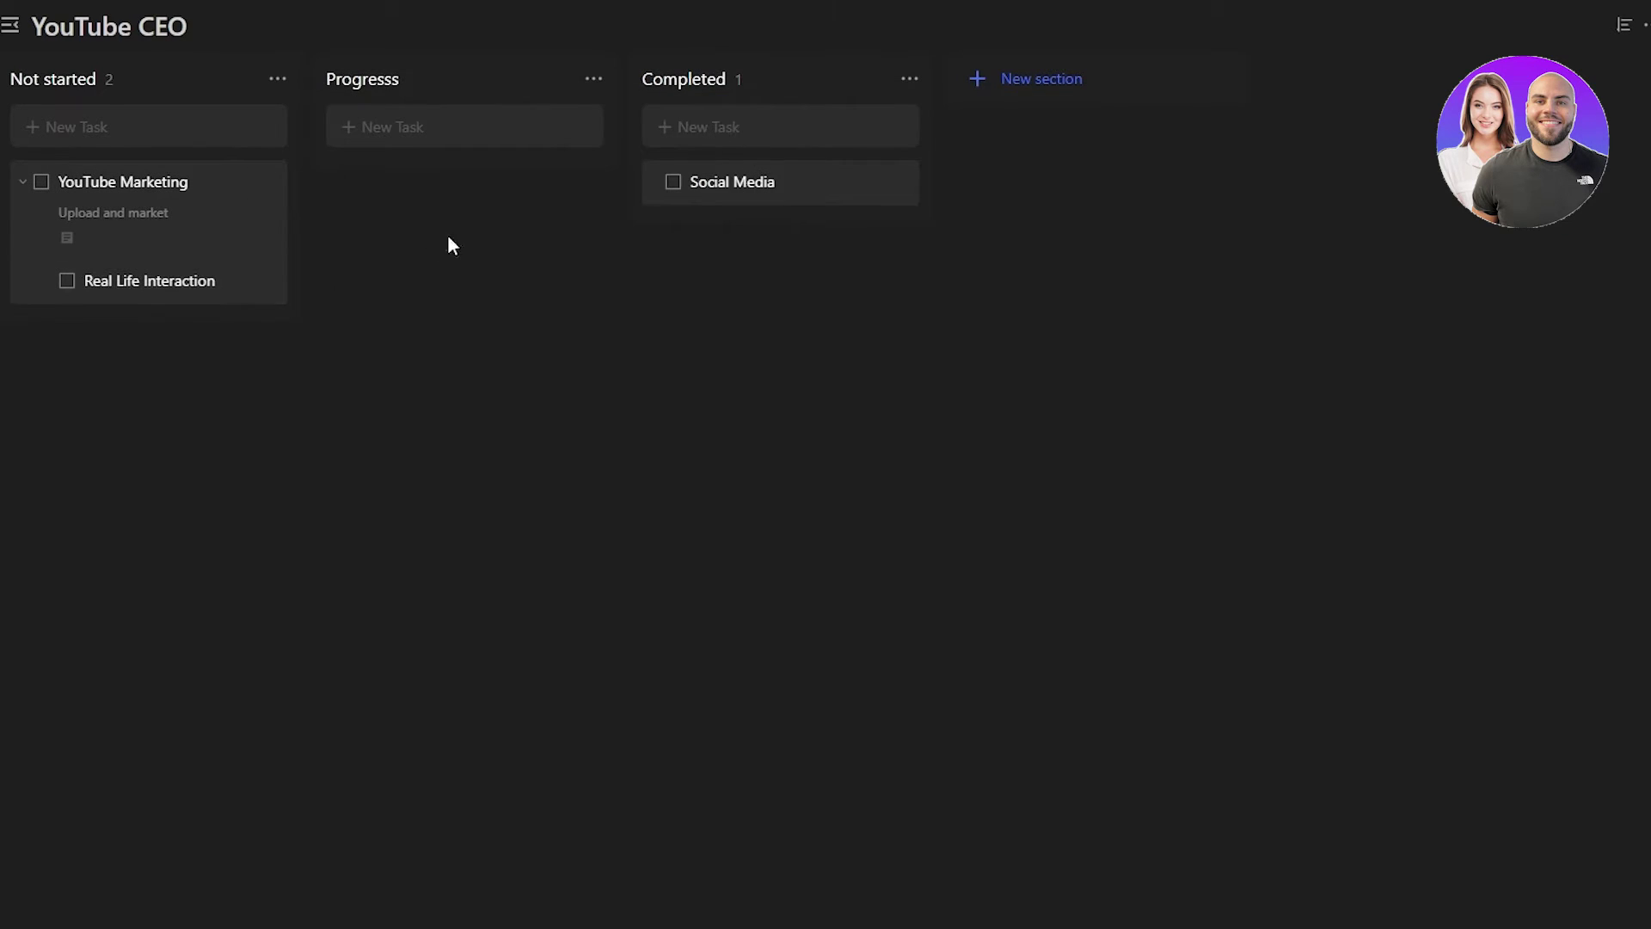
left_click_drag(132, 280, 482, 139)
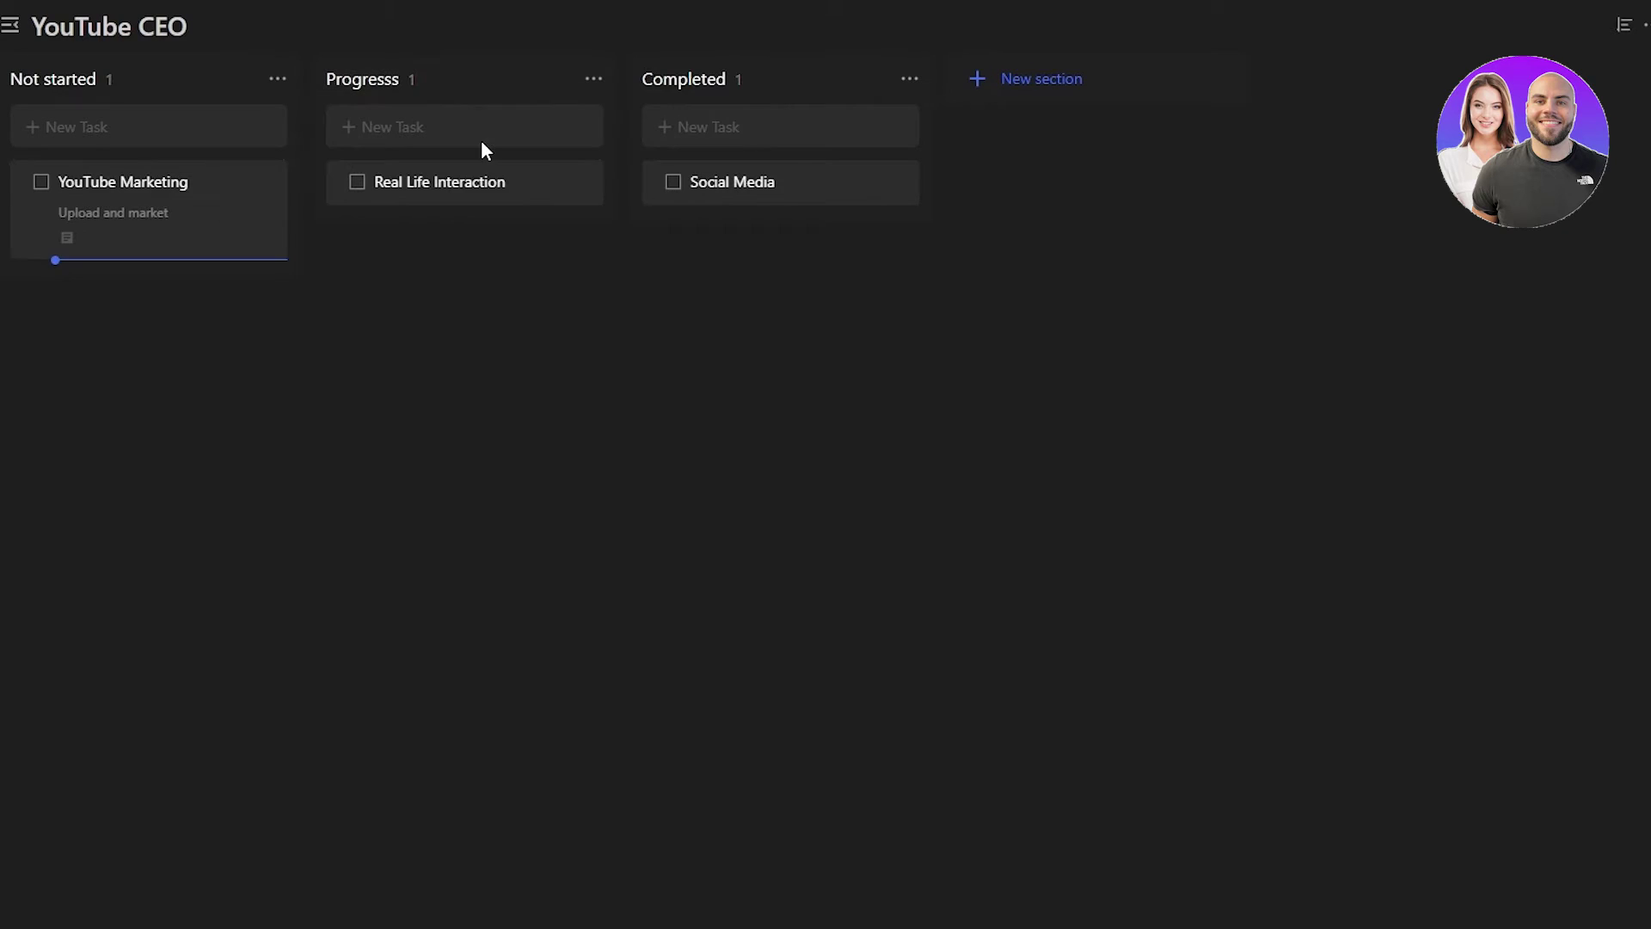
left_click_drag(166, 192, 756, 176)
left_click_drag(413, 181, 741, 258)
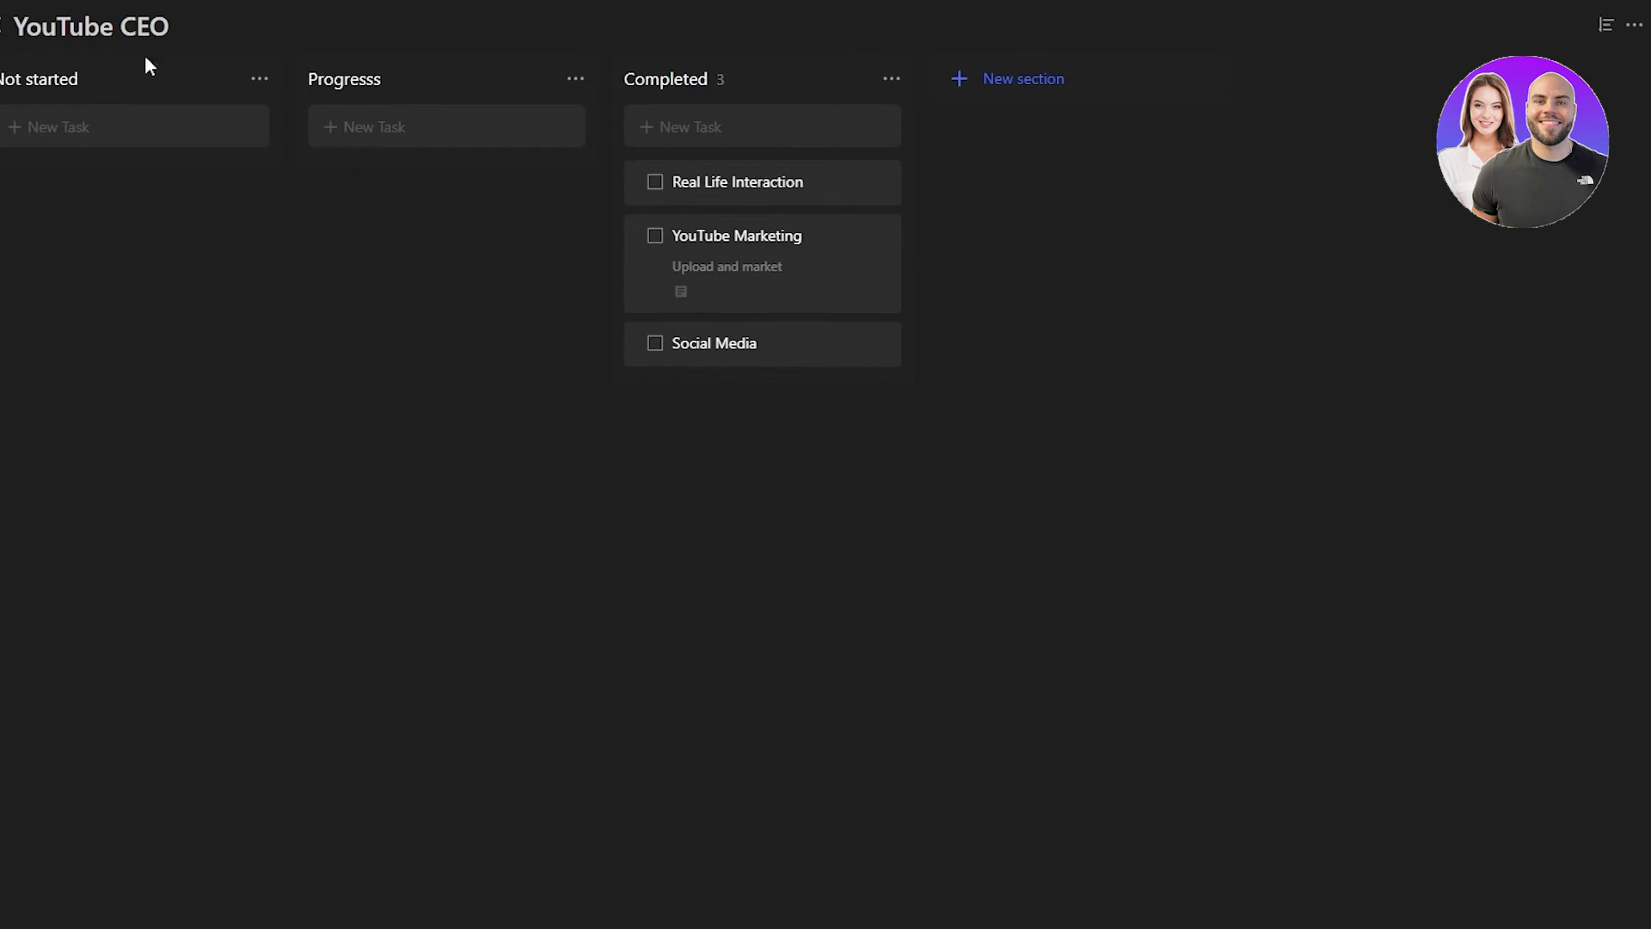
Return to list view and drag Real Life Interaction, YouTube Marketing and Social Media into Not started.
left_click(1633, 25)
left_click(1511, 91)
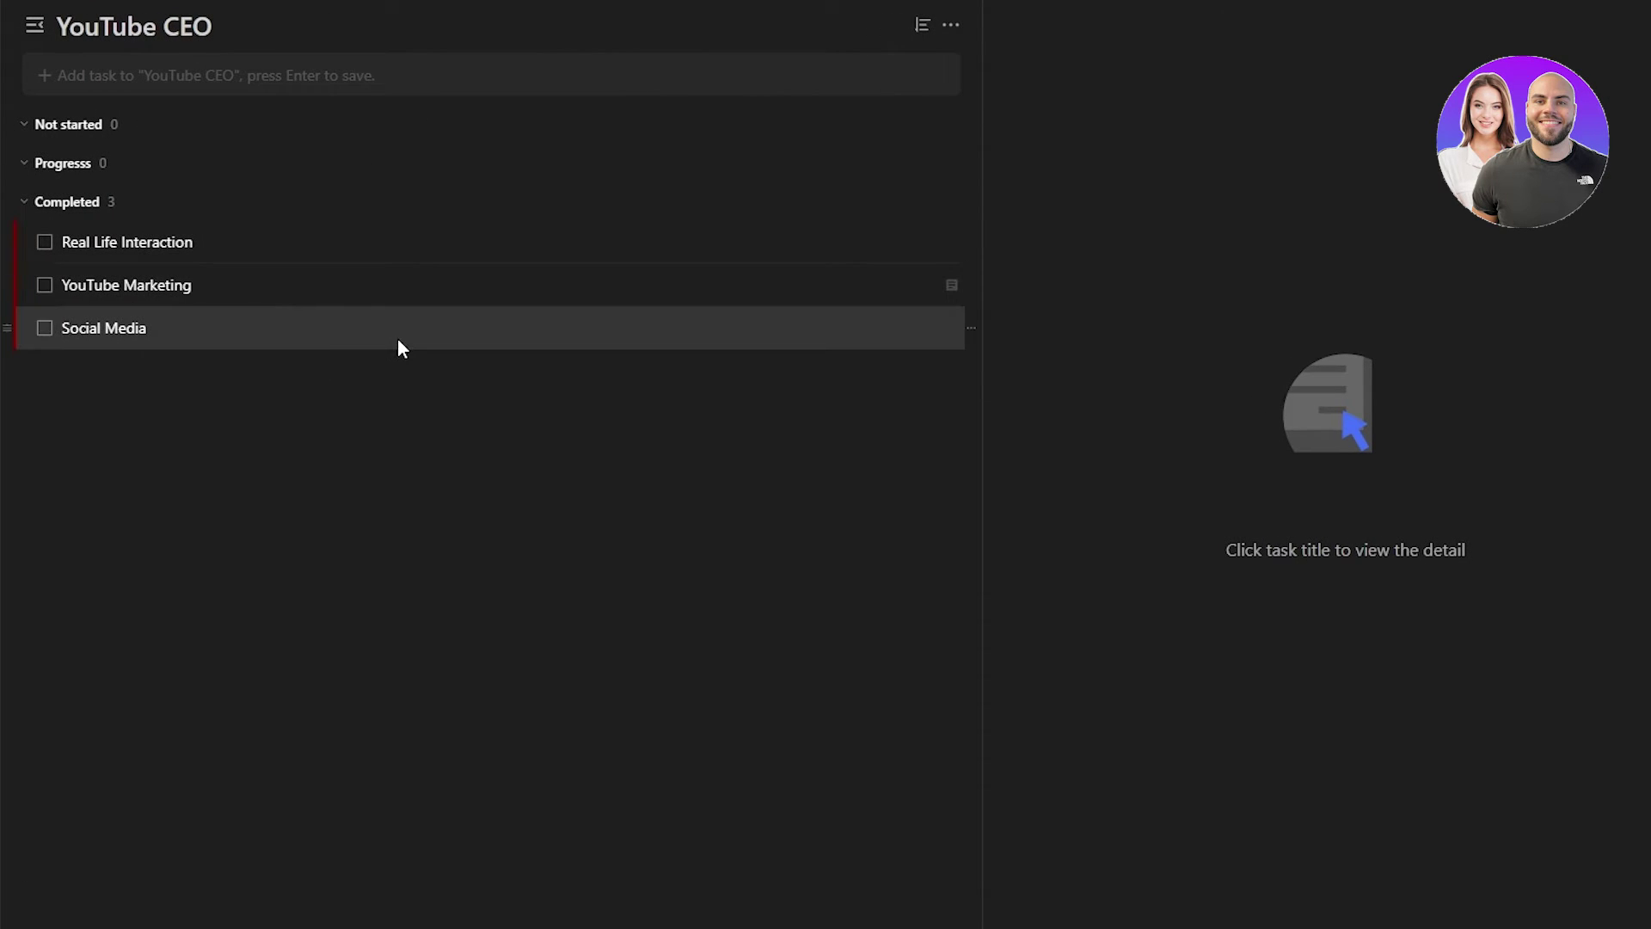
left_click_drag(212, 240, 168, 126)
left_click_drag(249, 290, 244, 182)
left_click_drag(238, 332, 430, 213)
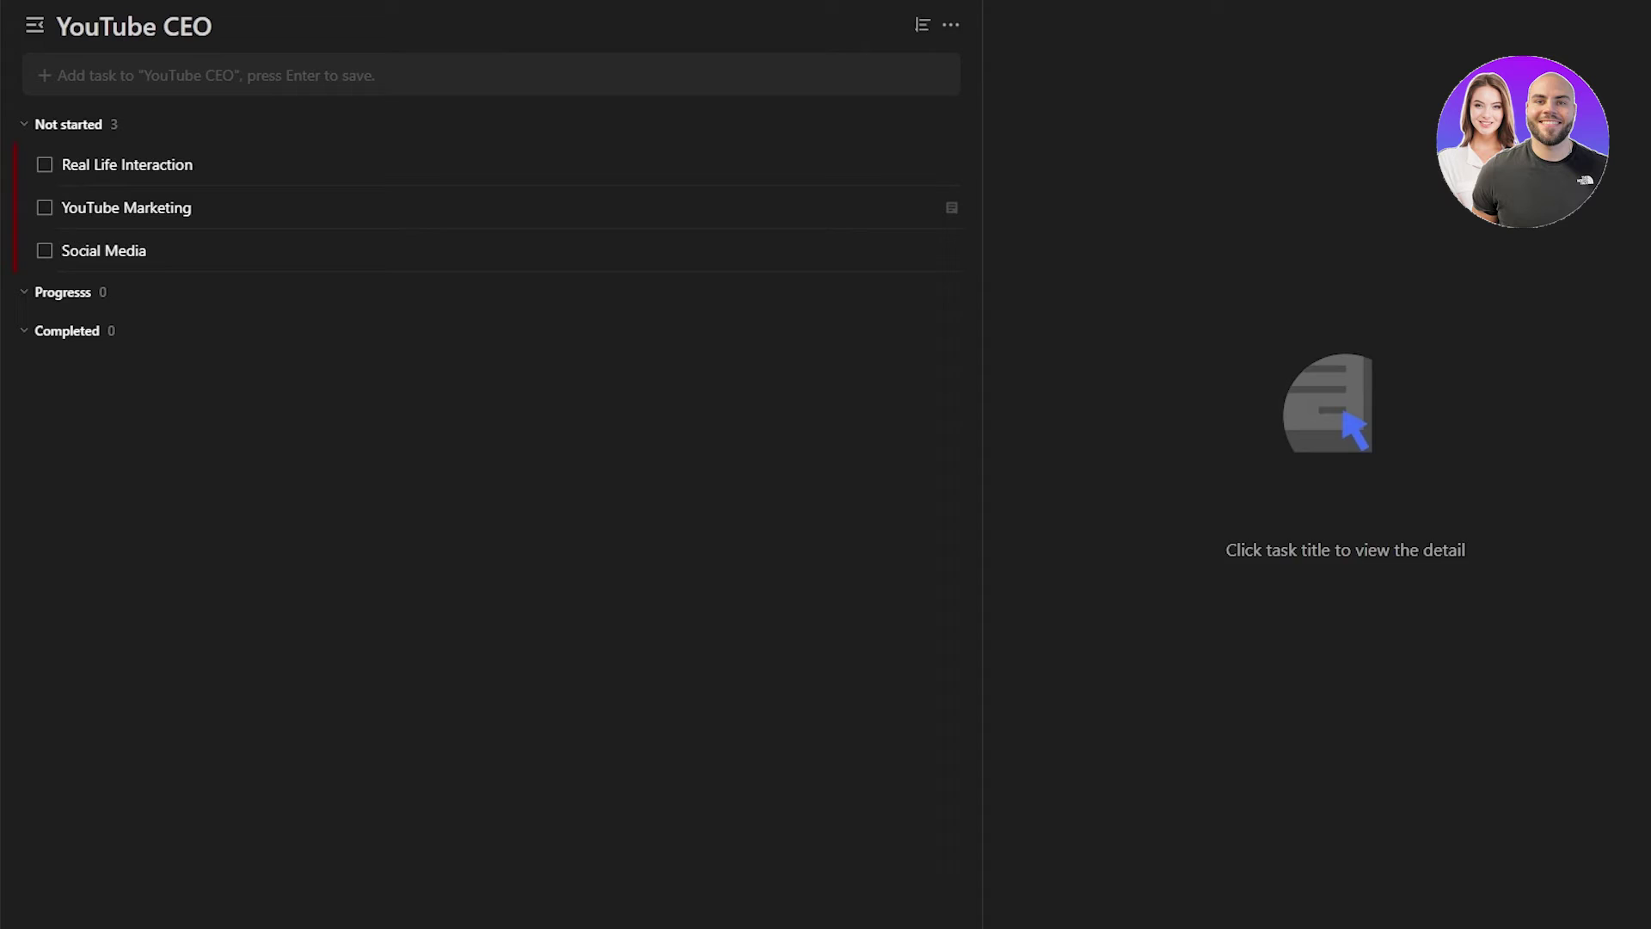
Create a yellow tag named 'PUT LINK IN DESCRIPTION' (saved as PUTLINKINDESCRIPTION).
left_click(141, 254)
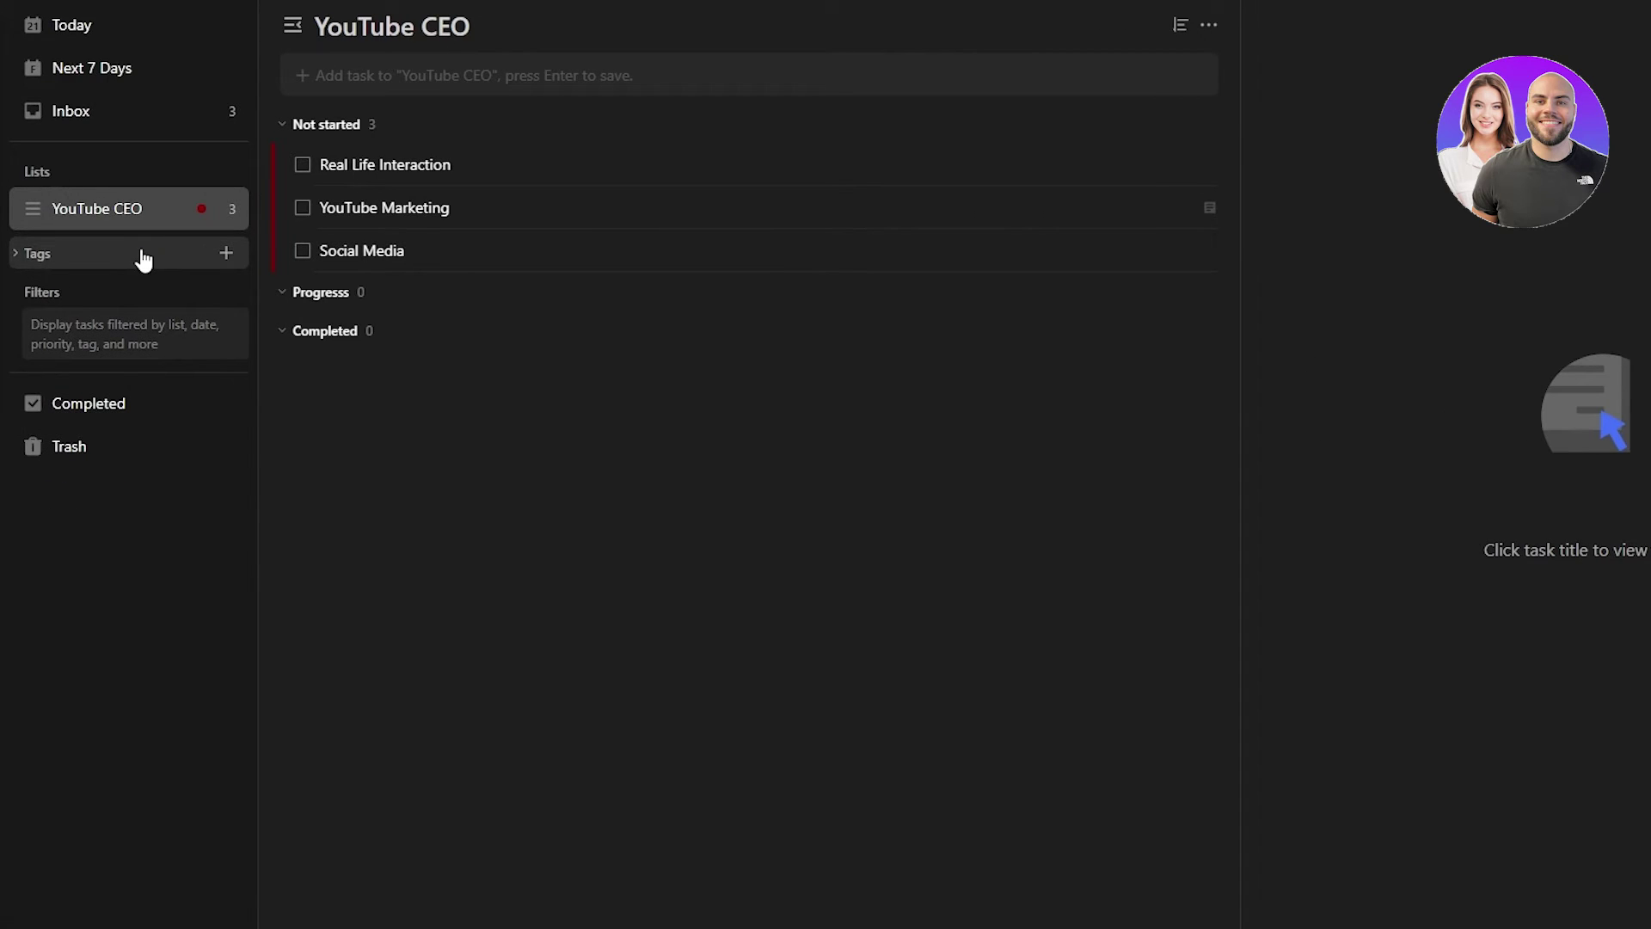
left_click(143, 258)
left_click(226, 252)
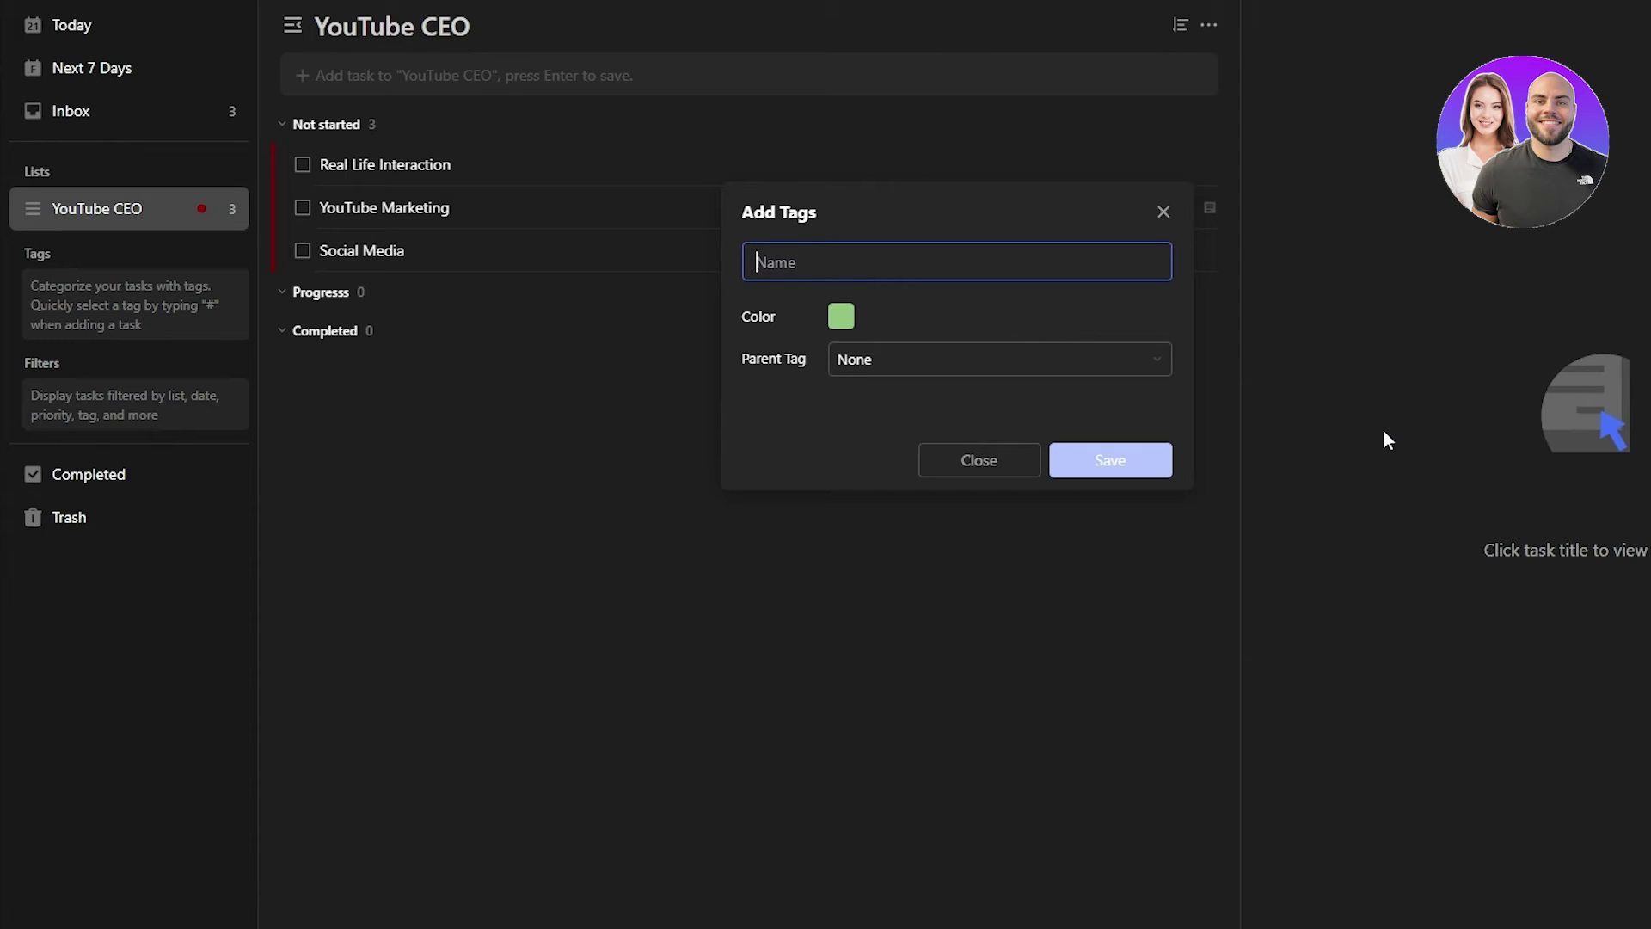
type("PUT LINK ")
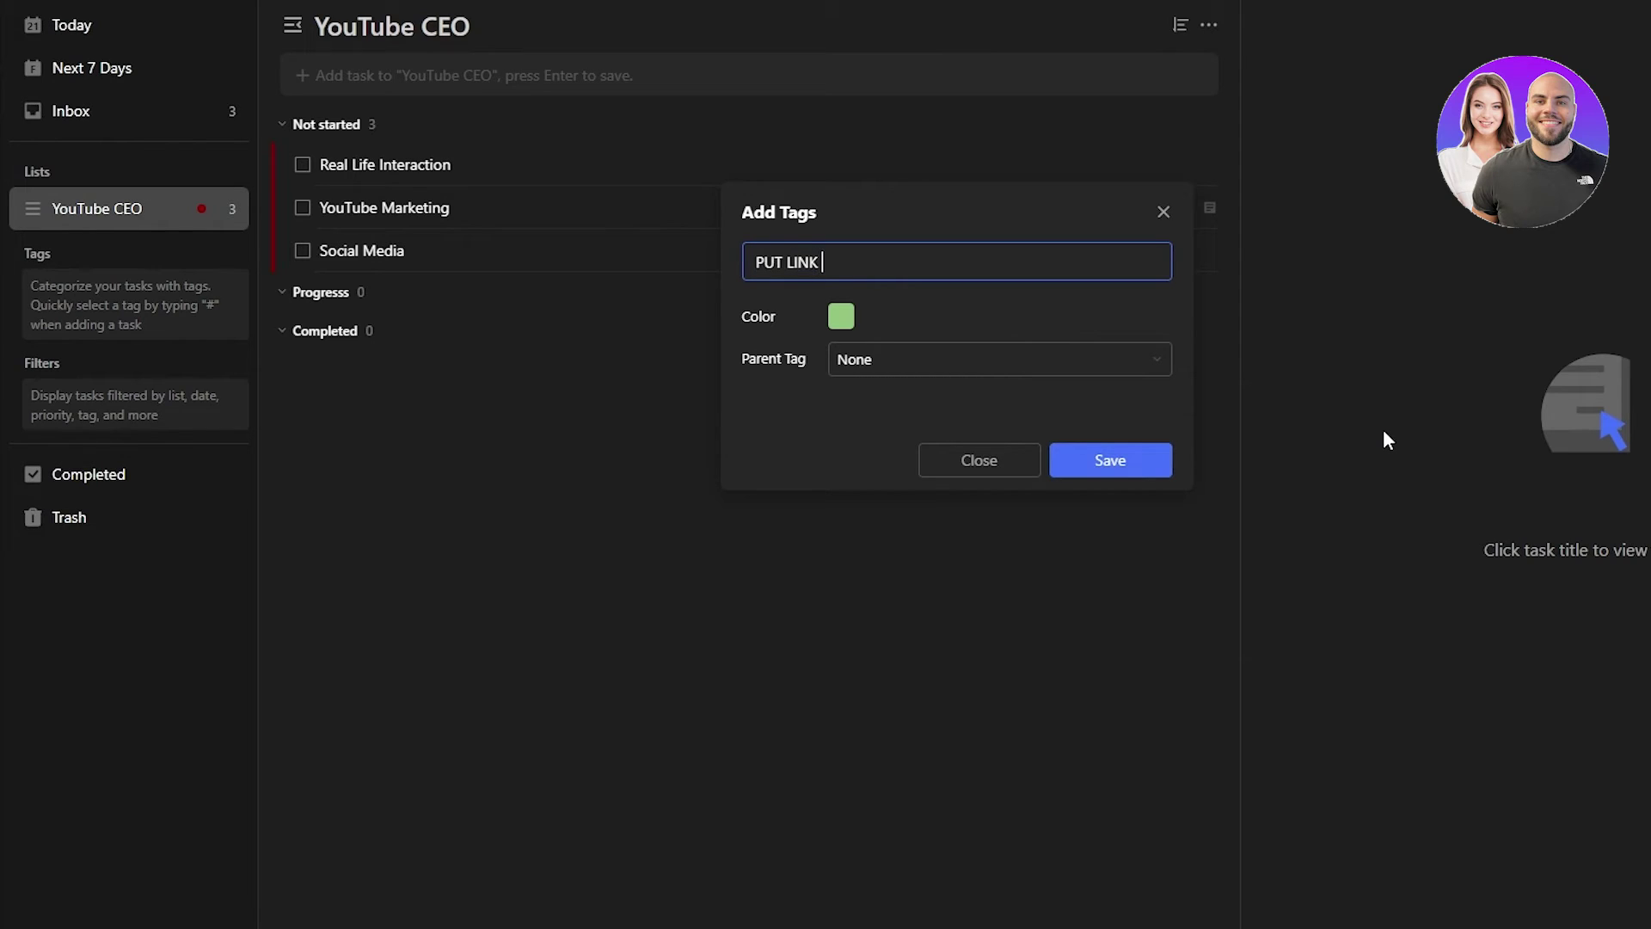
type("IN DESCRIPTION")
left_click(841, 315)
left_click(940, 397)
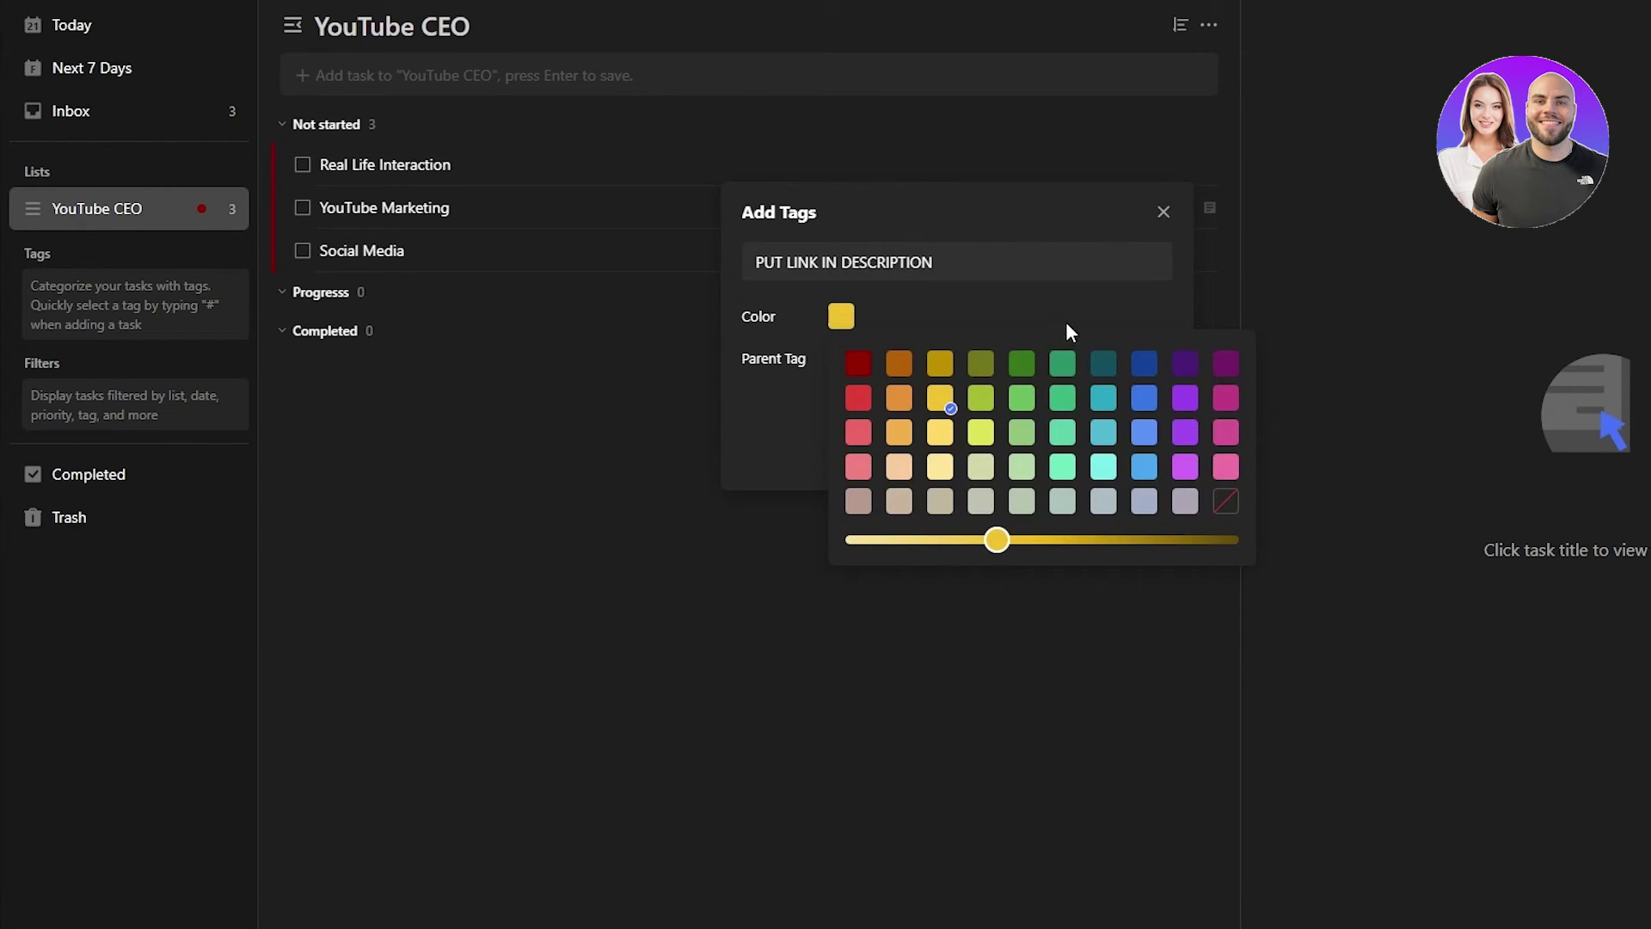
left_click(1068, 331)
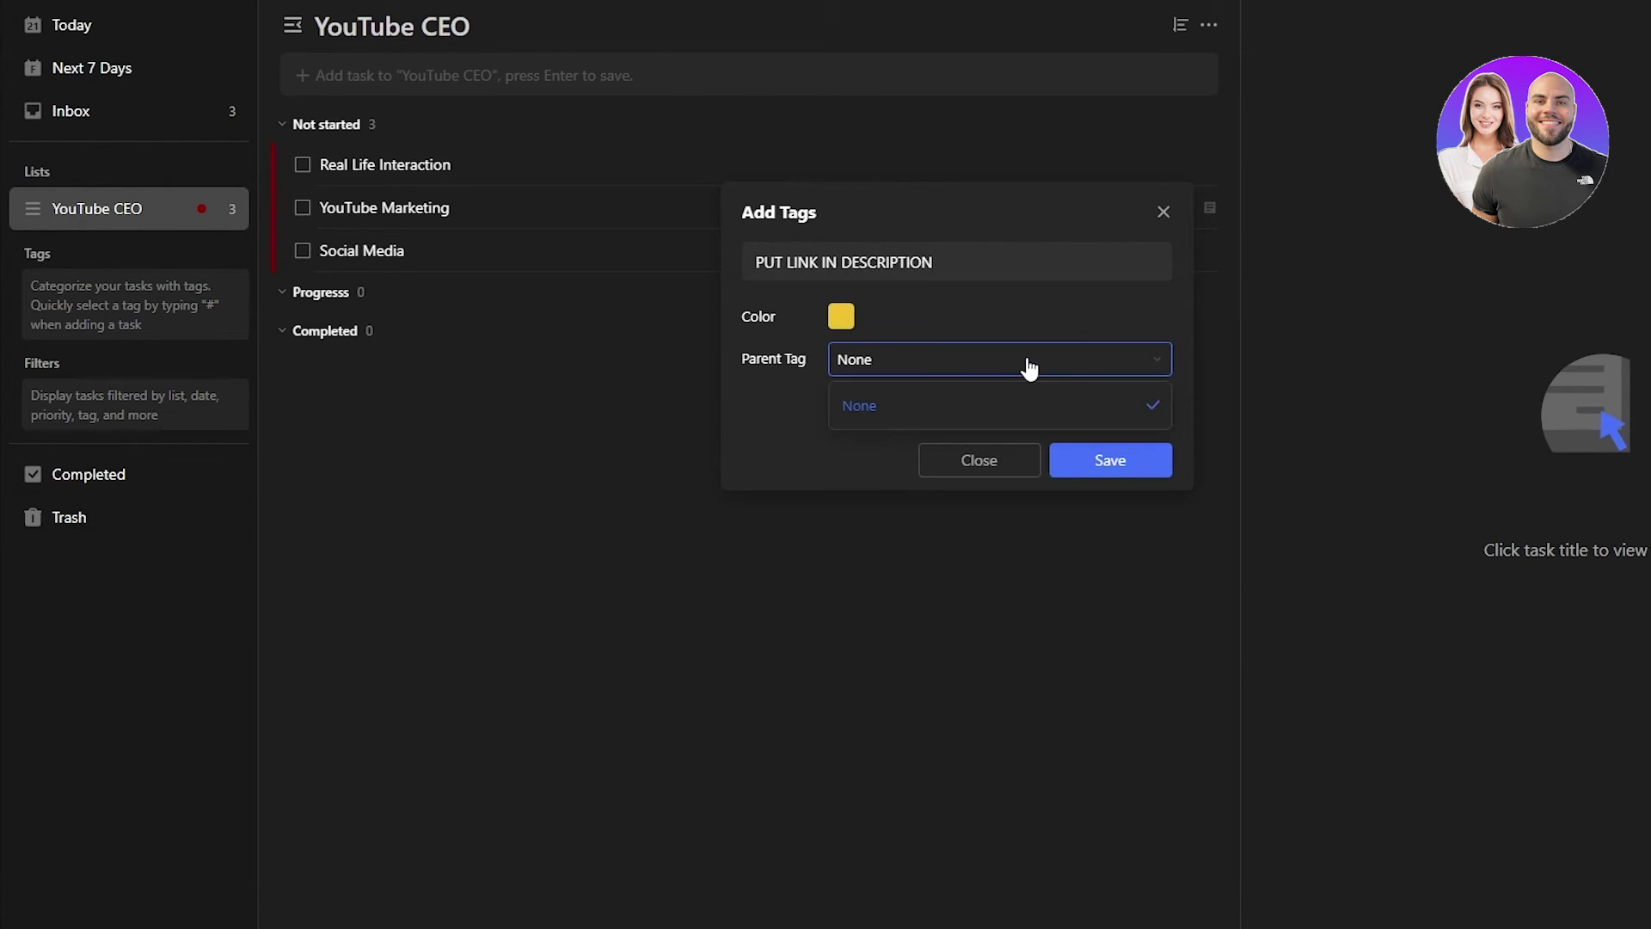
left_click(1103, 460)
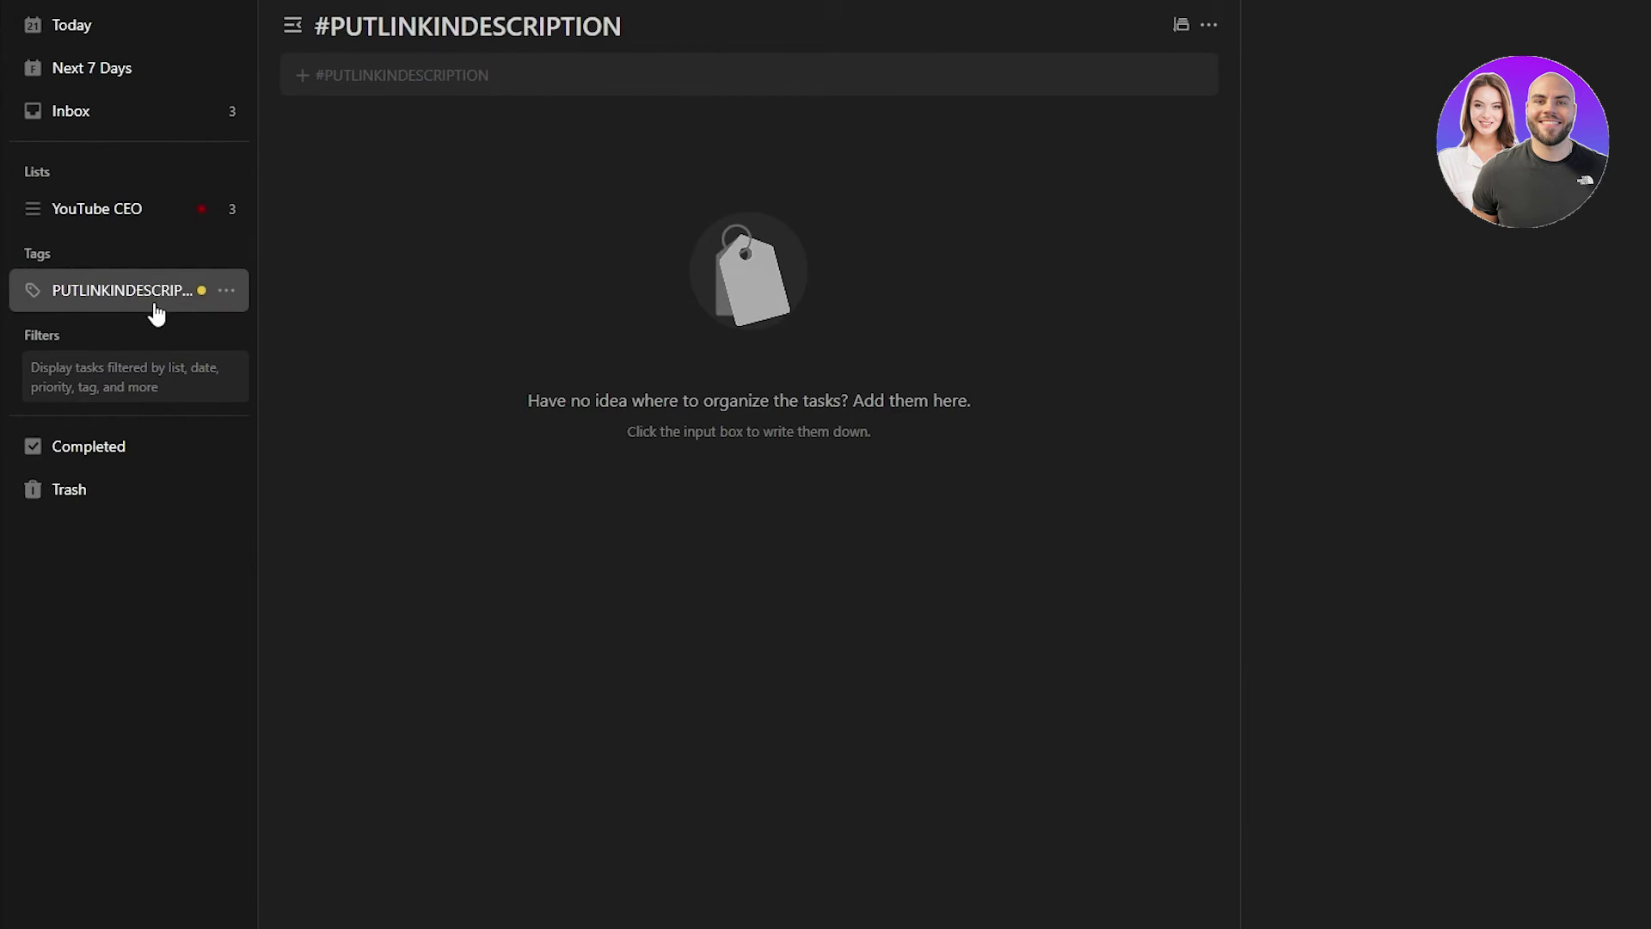
Open YouTube Marketing in the YouTube CEO list and apply the PUTLINKINDESCRIPTION tag.
left_click(120, 224)
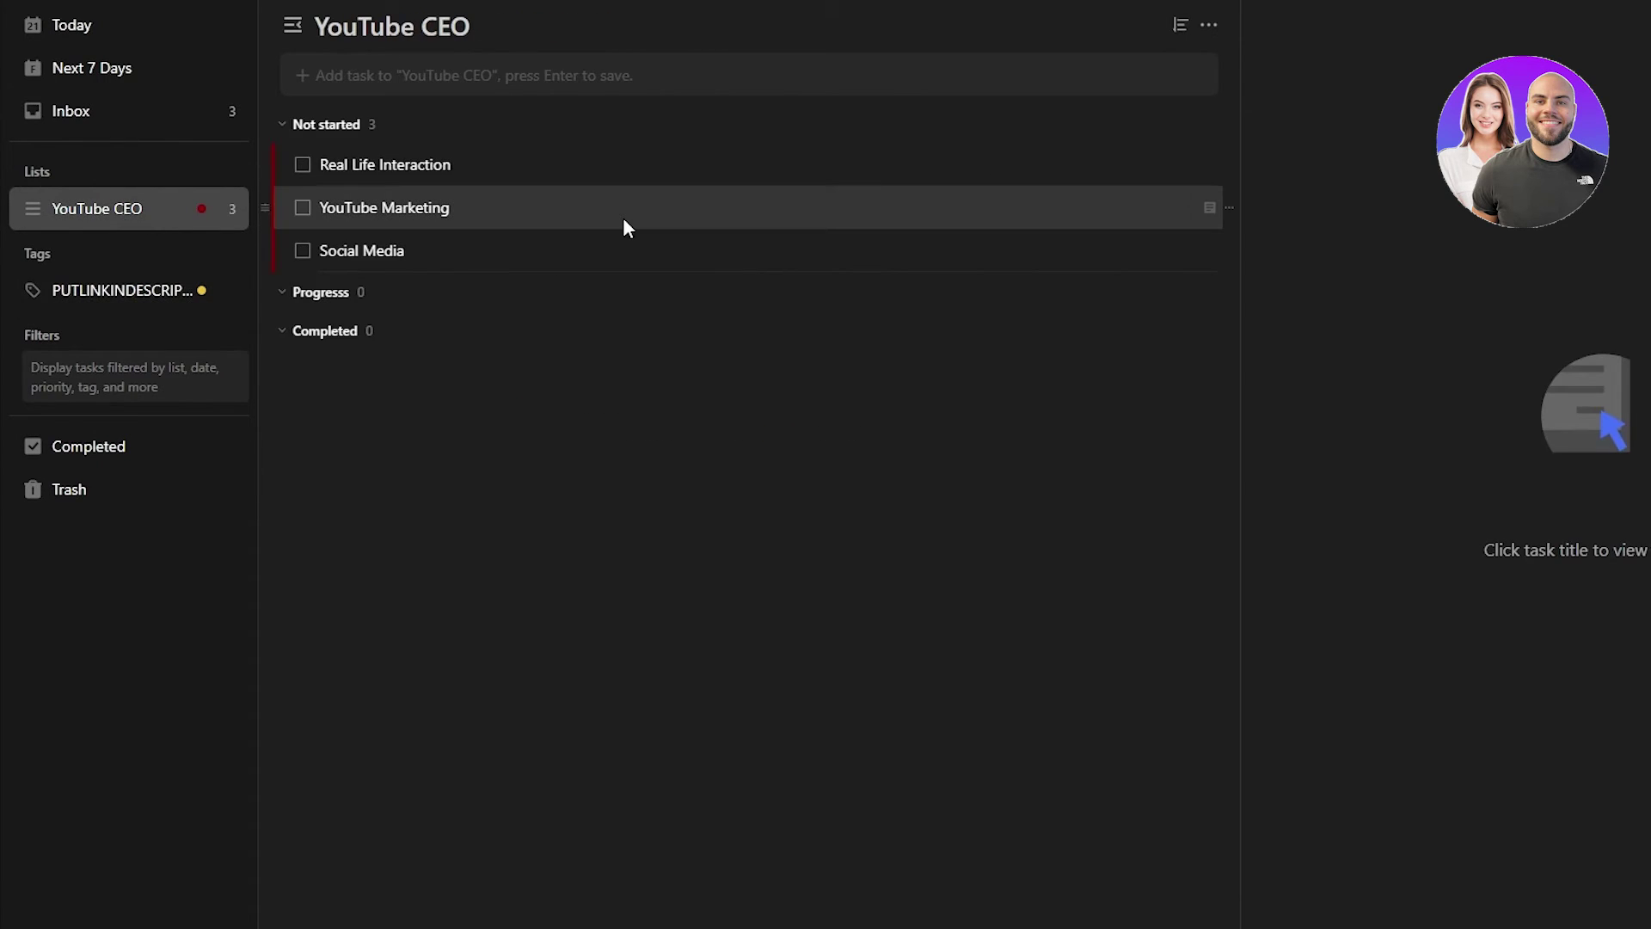
left_click(623, 217)
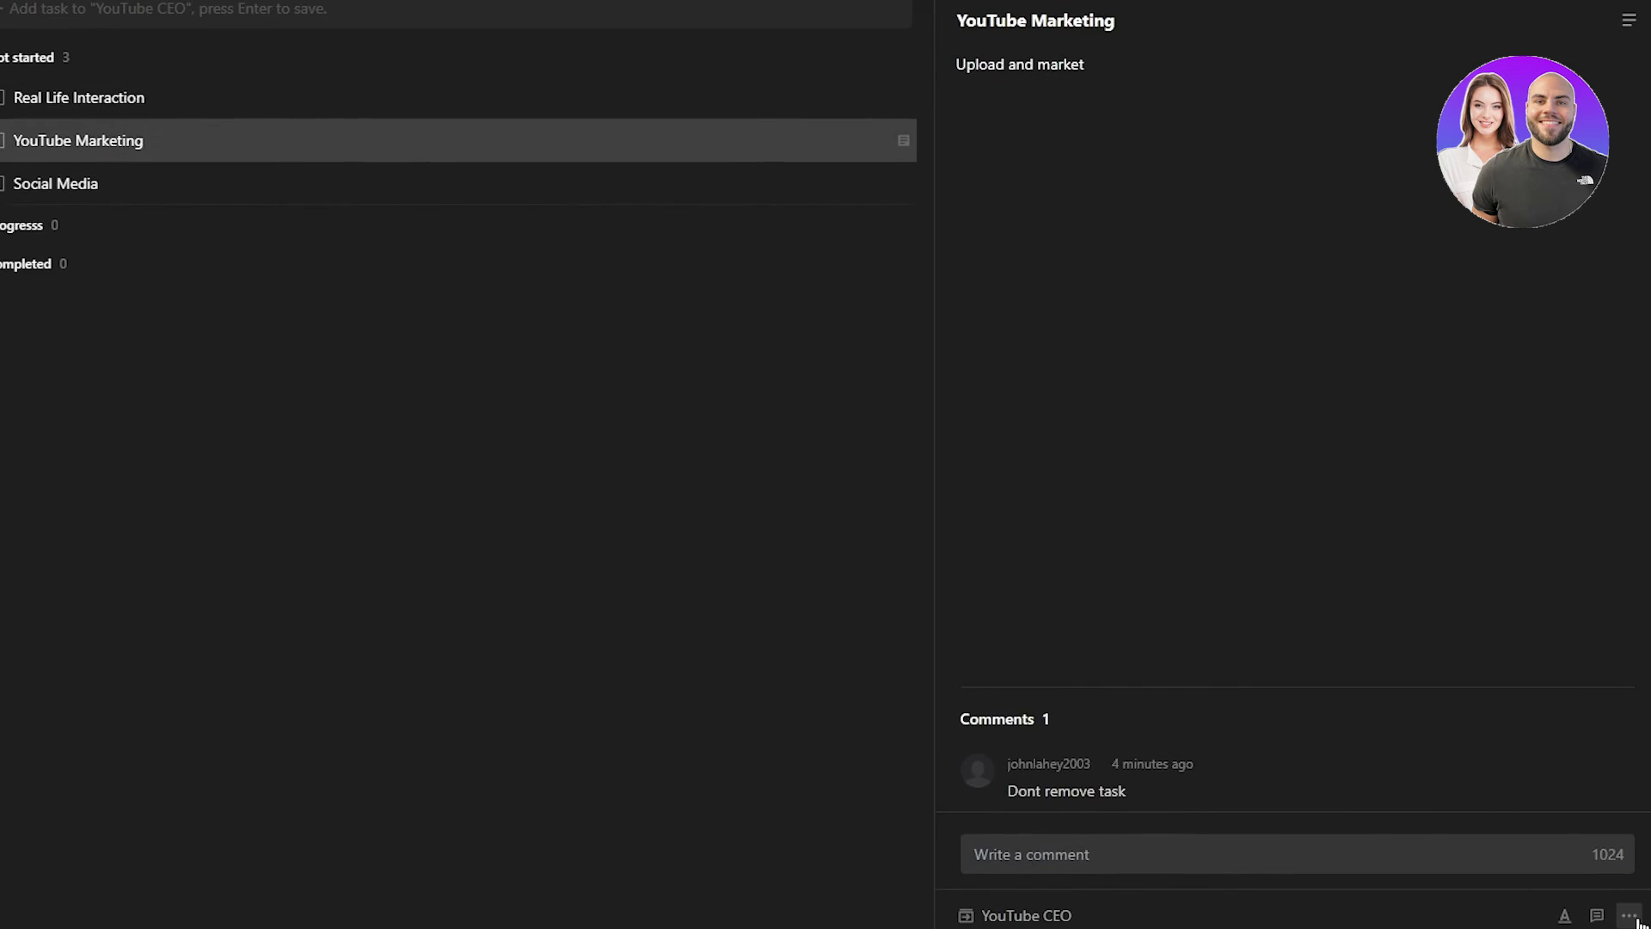
left_click(1629, 915)
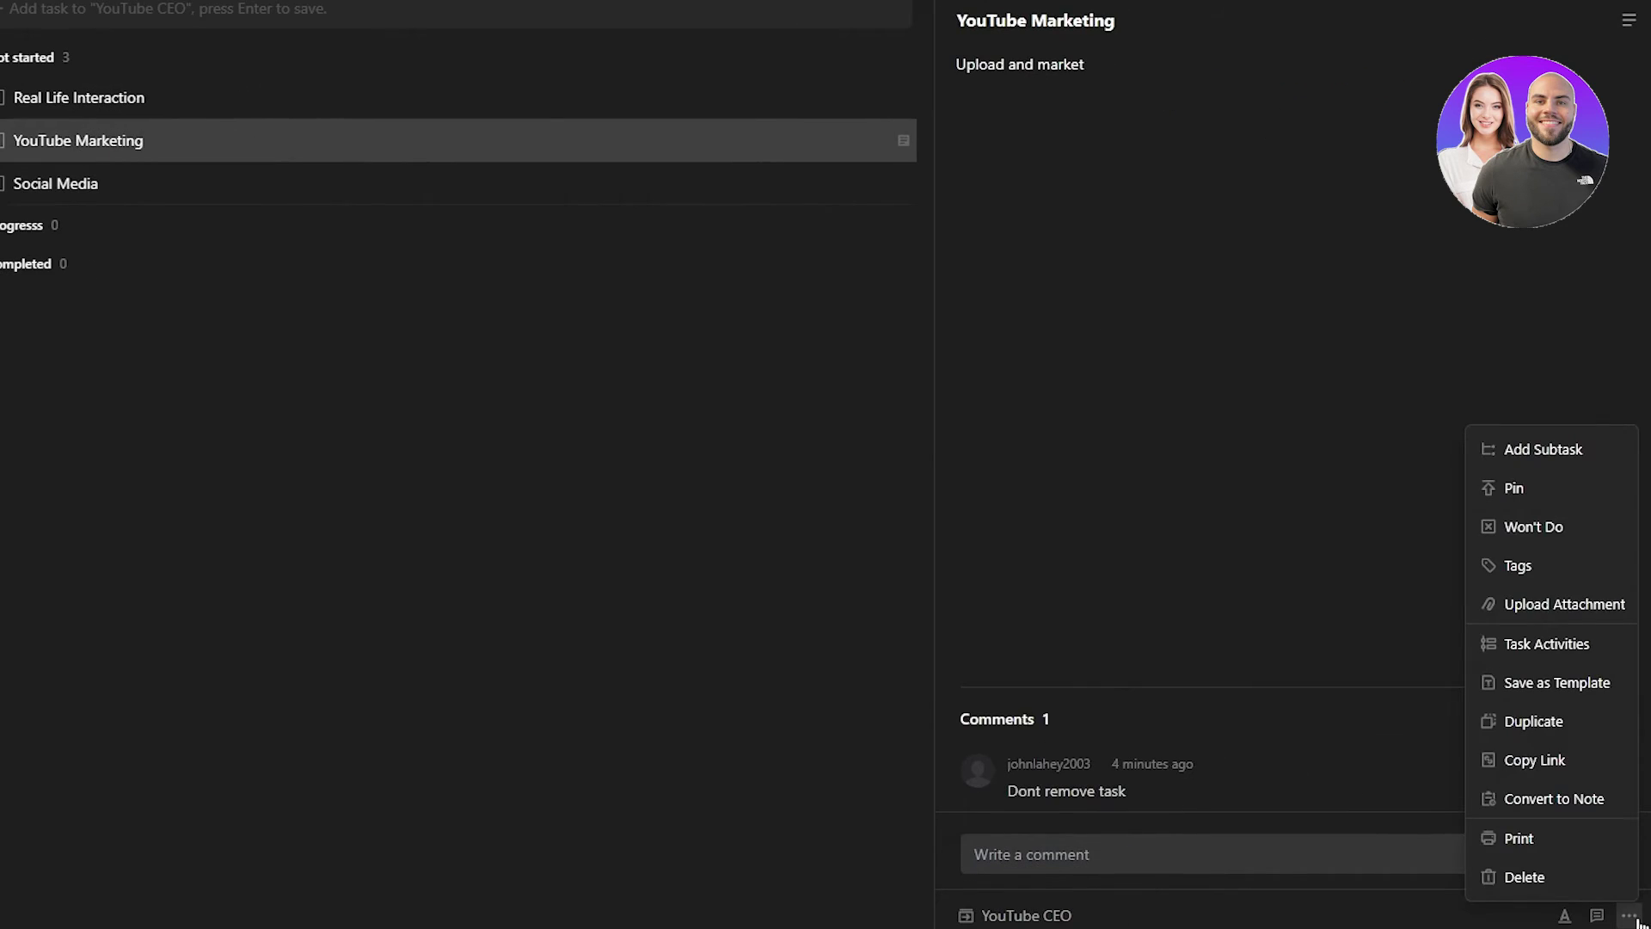
left_click(1552, 563)
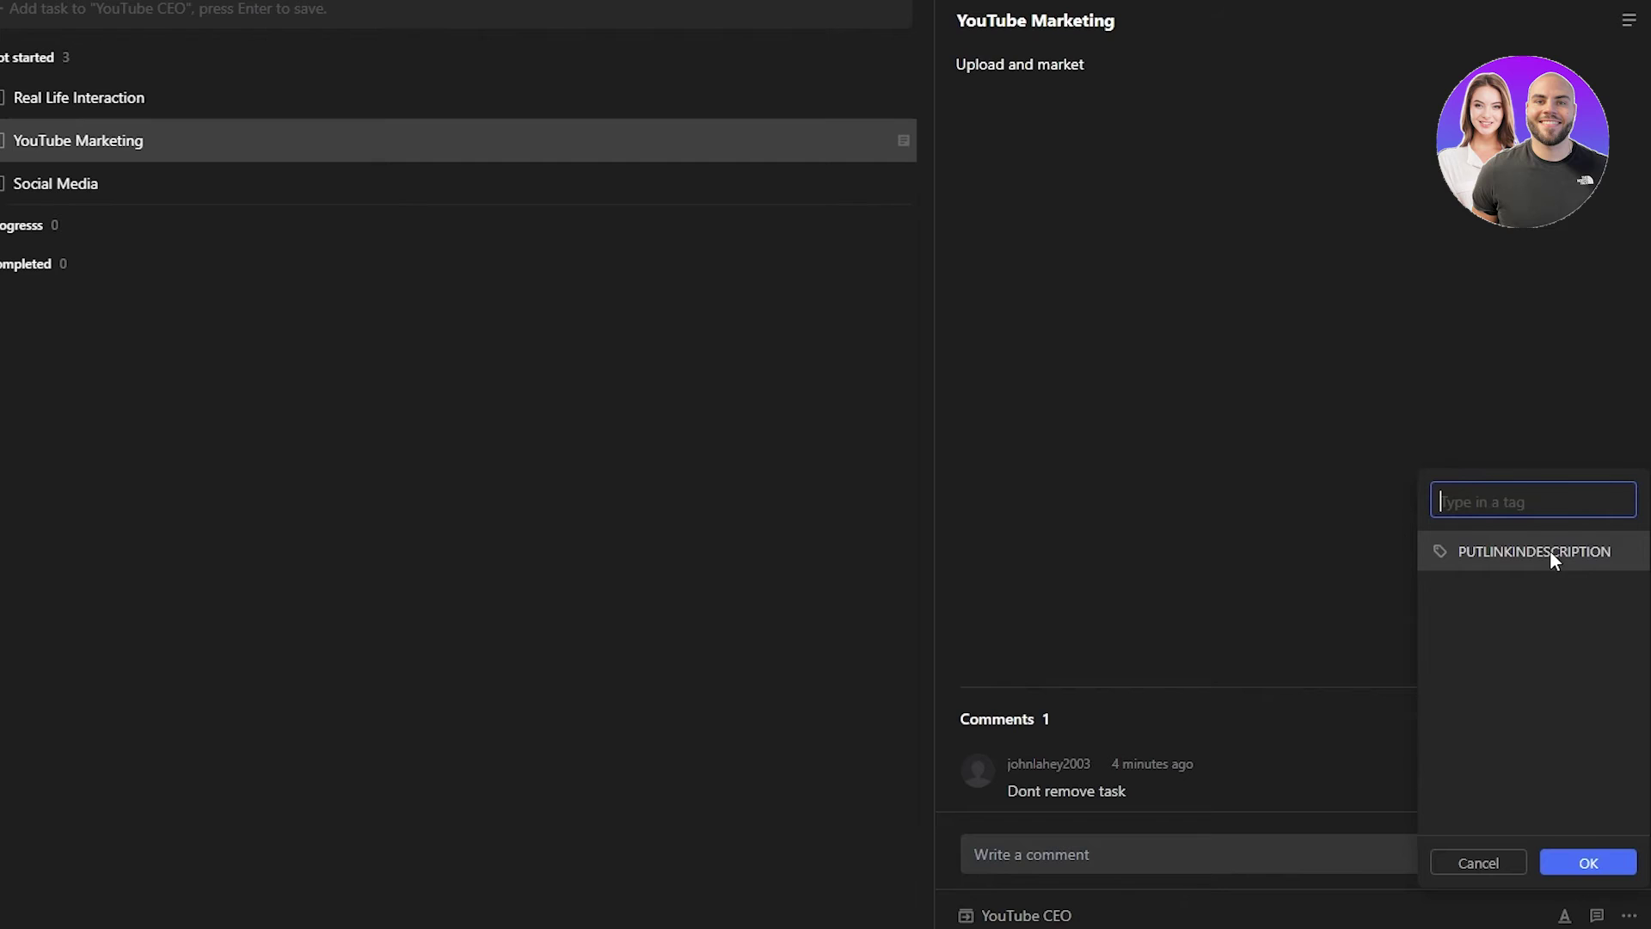
left_click(1514, 550)
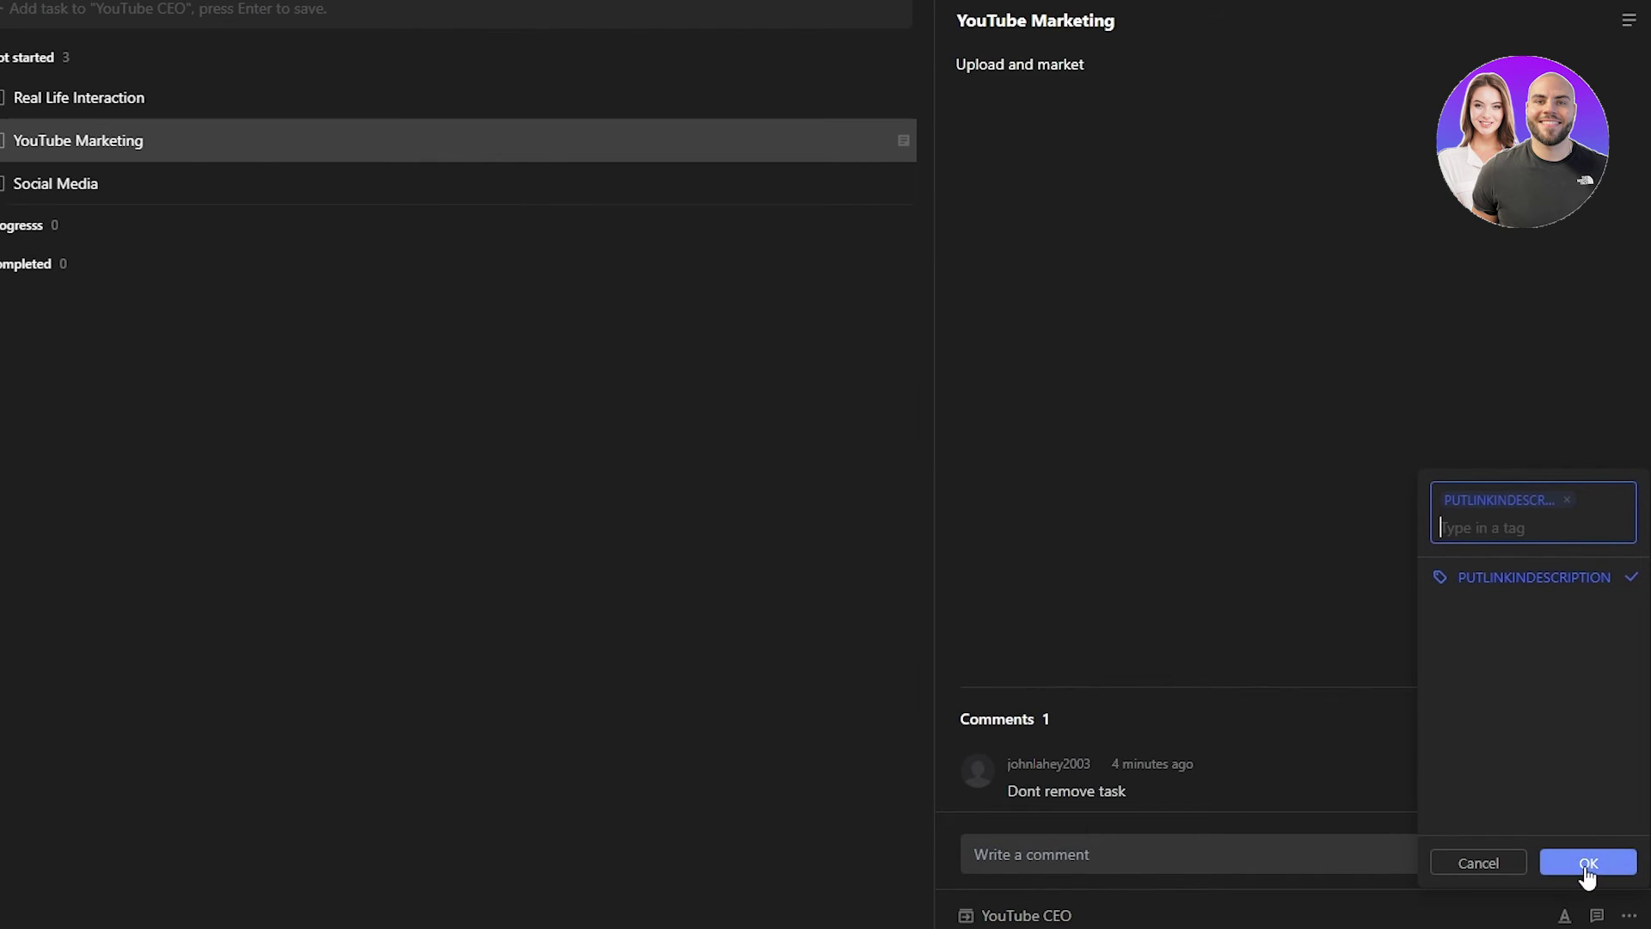
left_click(1547, 865)
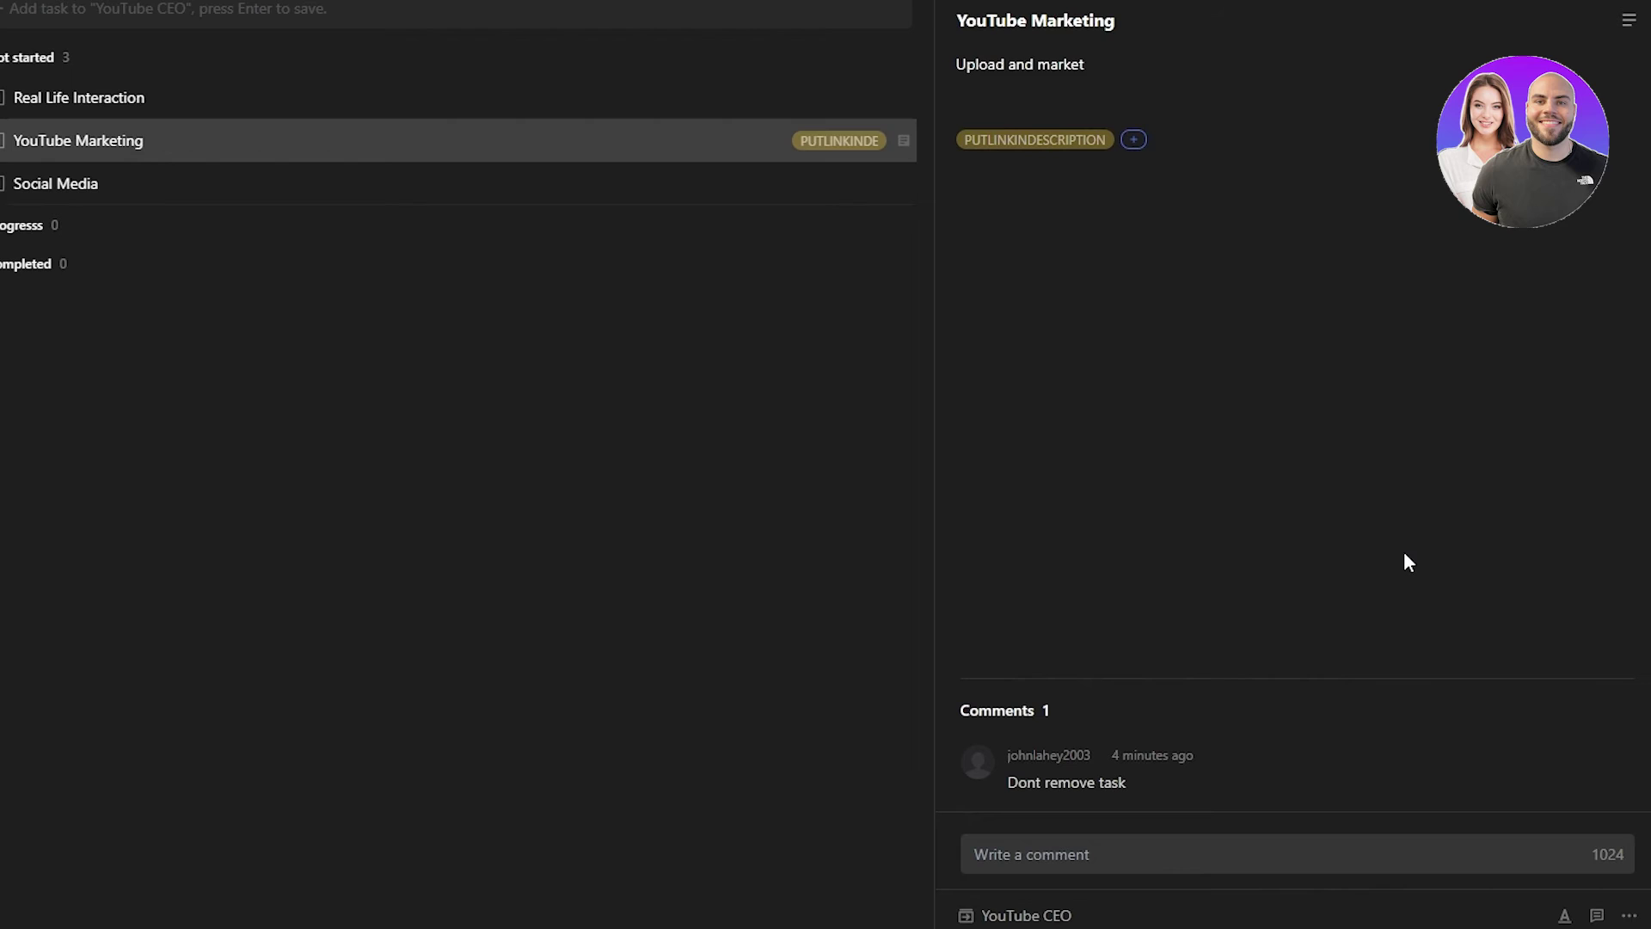
Pin YouTube Marketing, collapse and re-expand the Pinned section, then unpin the task.
left_click(1630, 917)
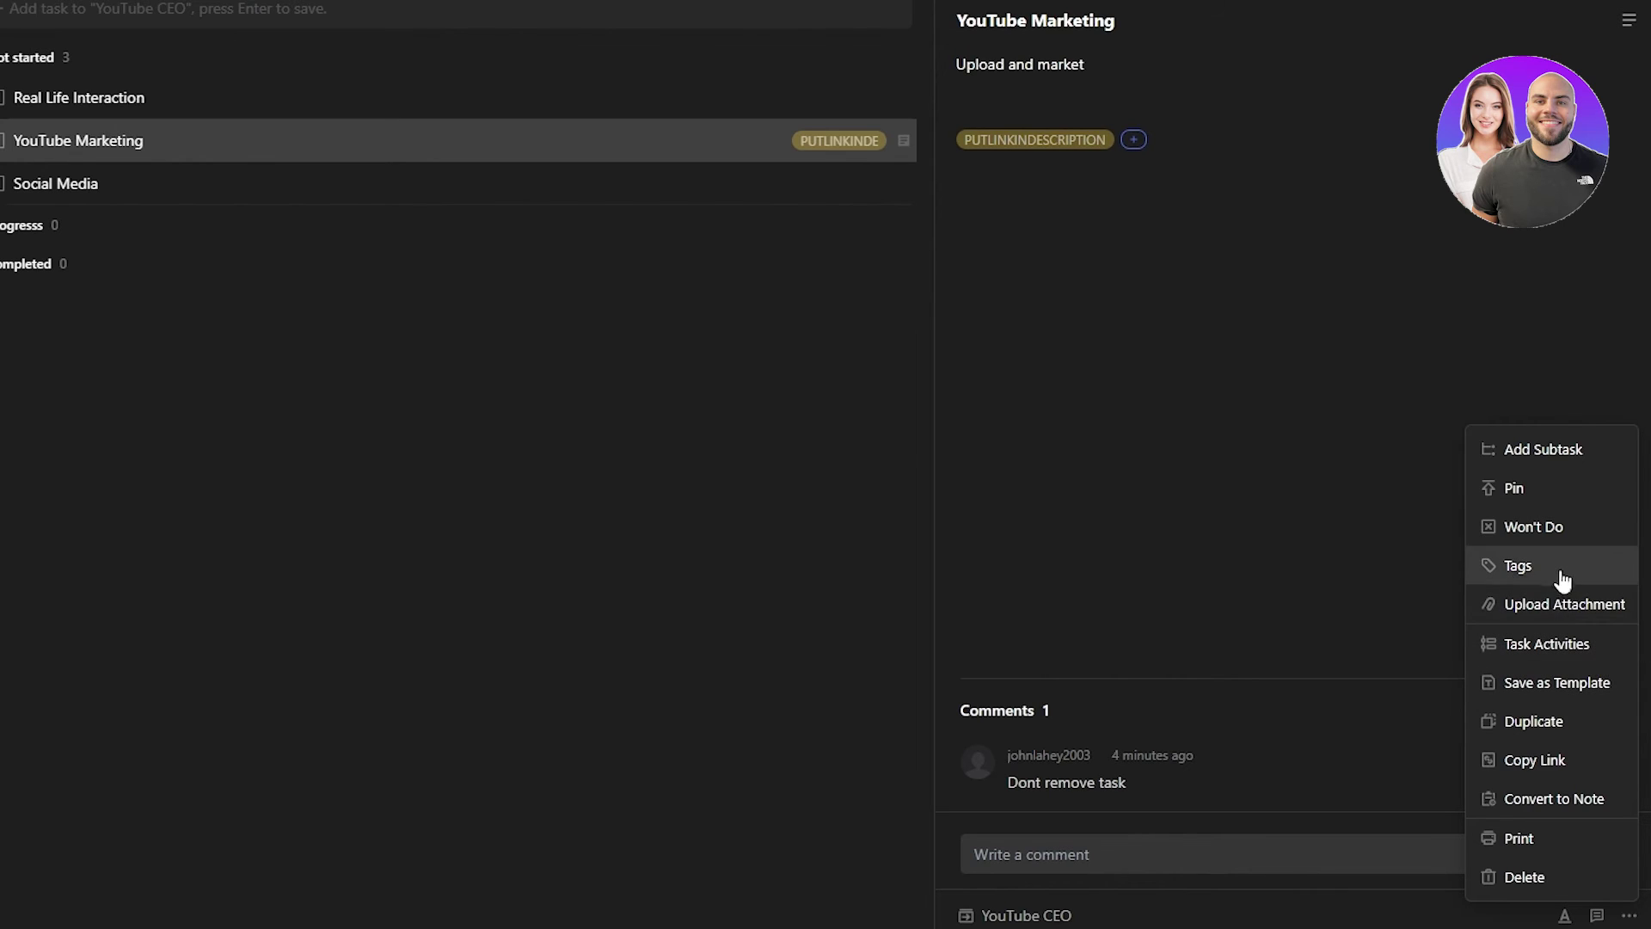
left_click(1551, 505)
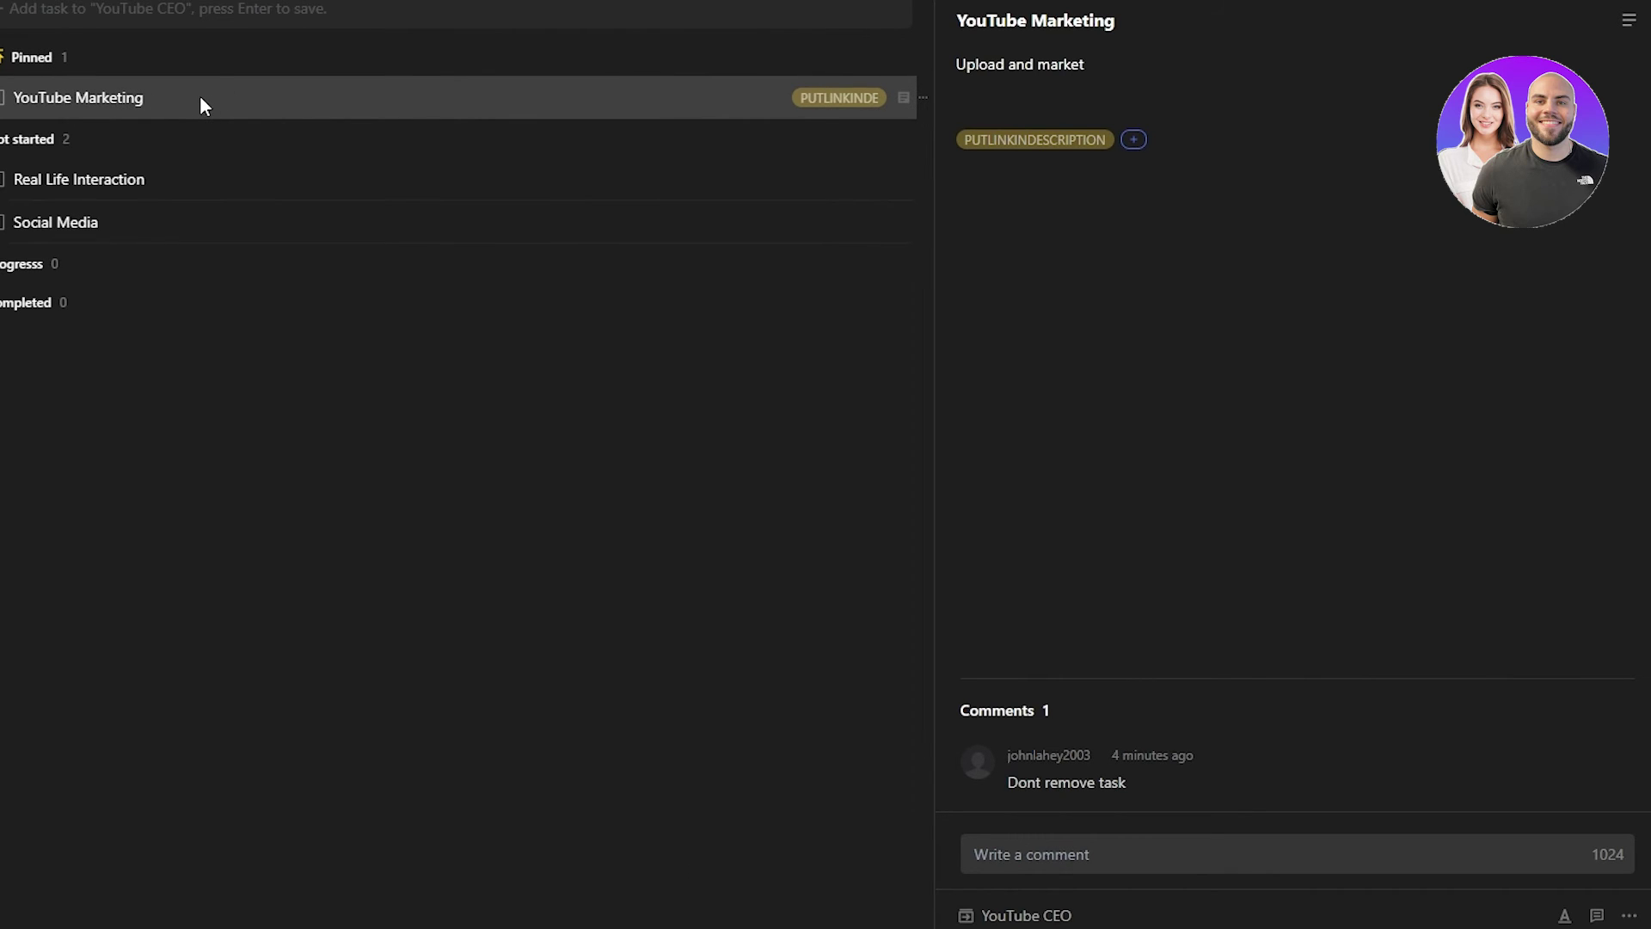
left_click(47, 59)
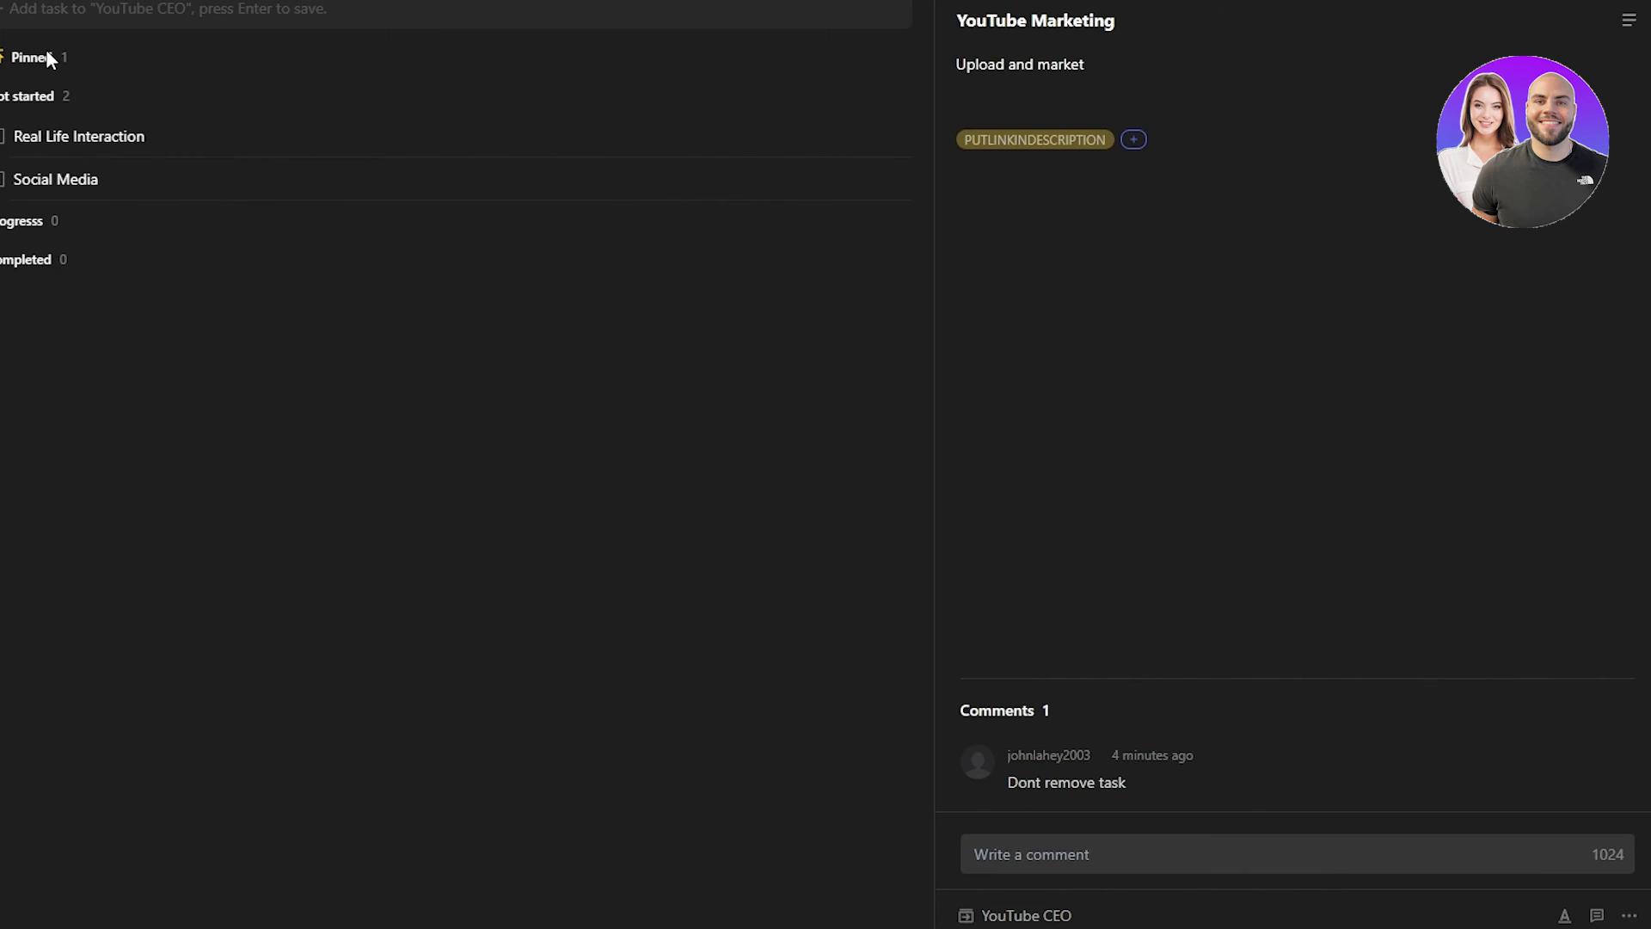
right_click(47, 58)
left_click(431, 100)
left_click(345, 70)
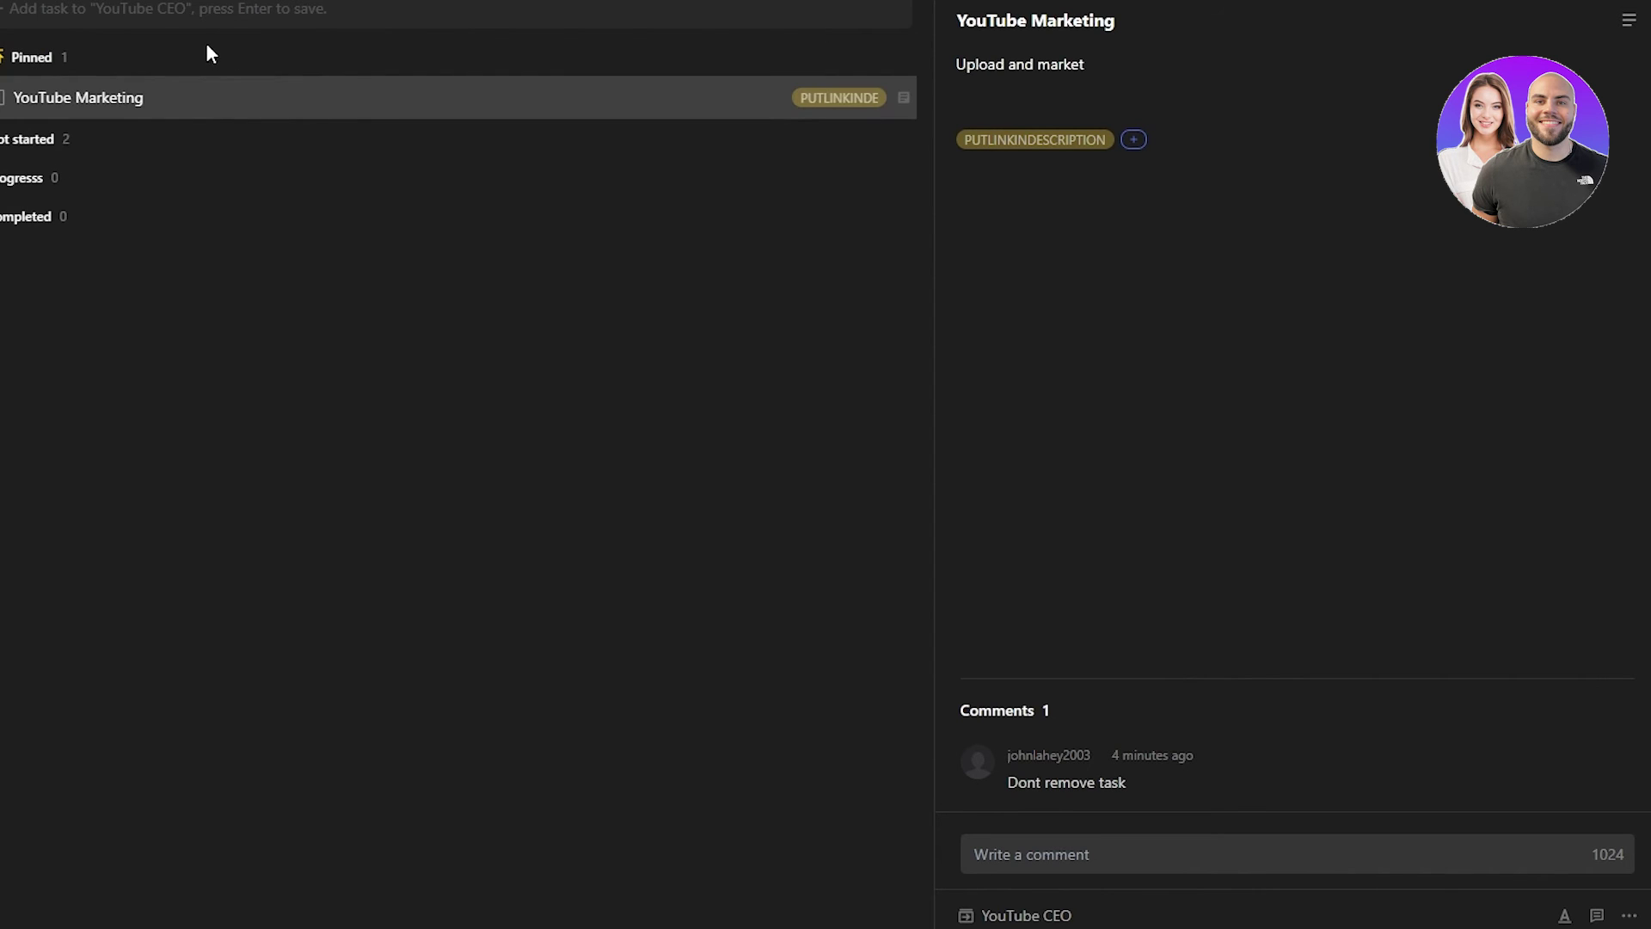
left_click(923, 107)
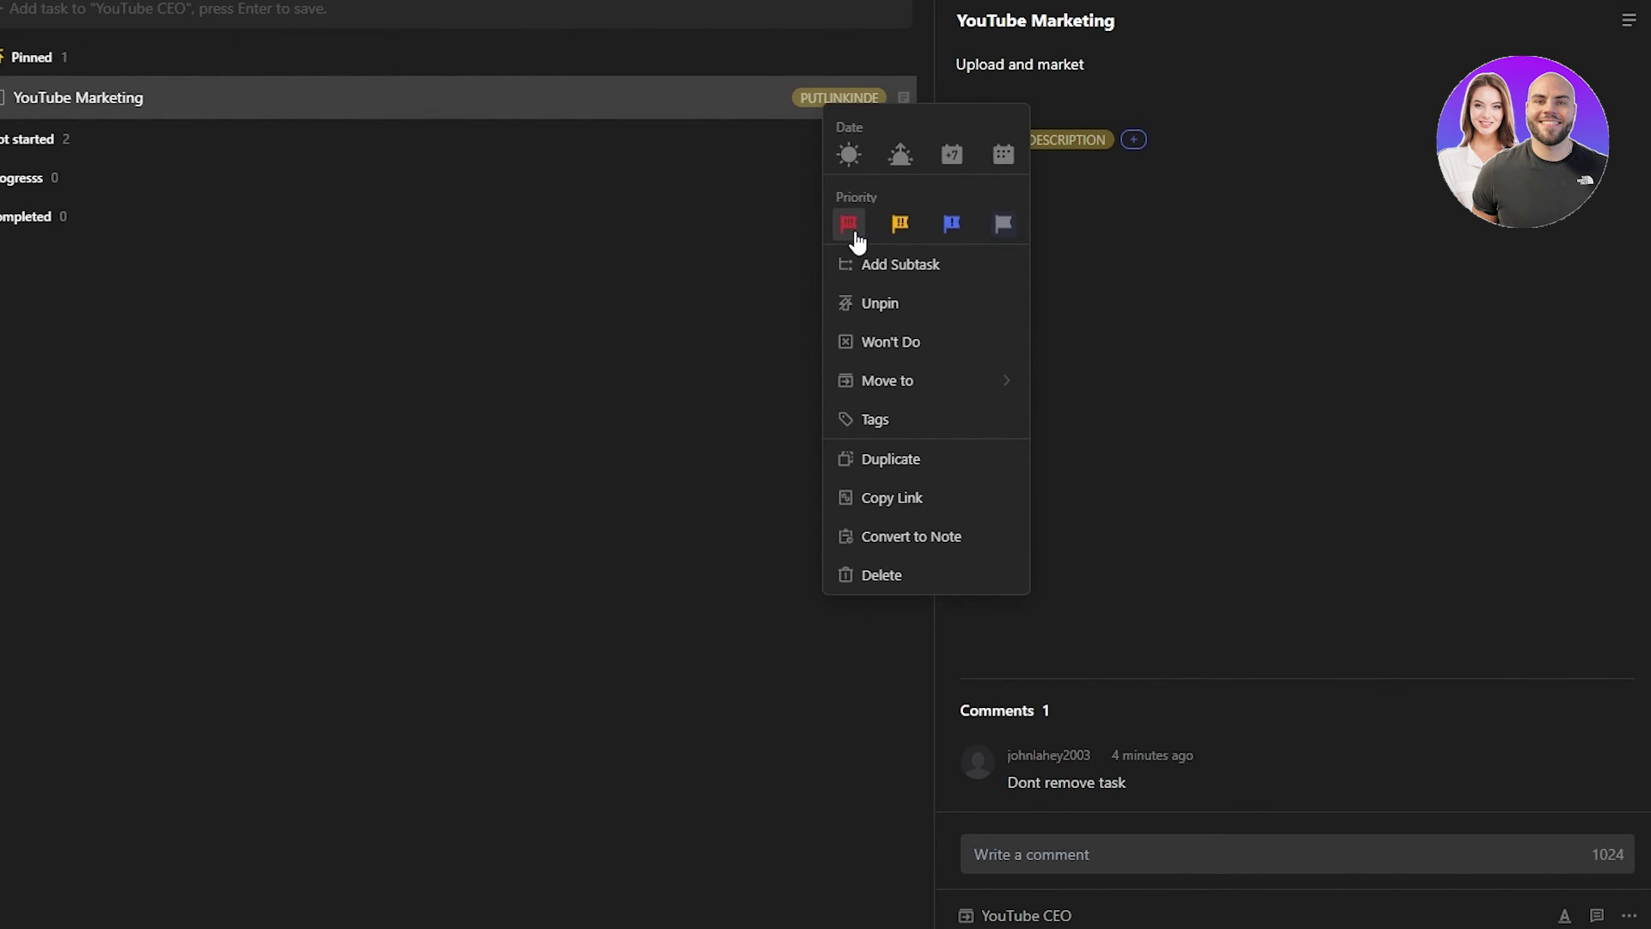
left_click(913, 308)
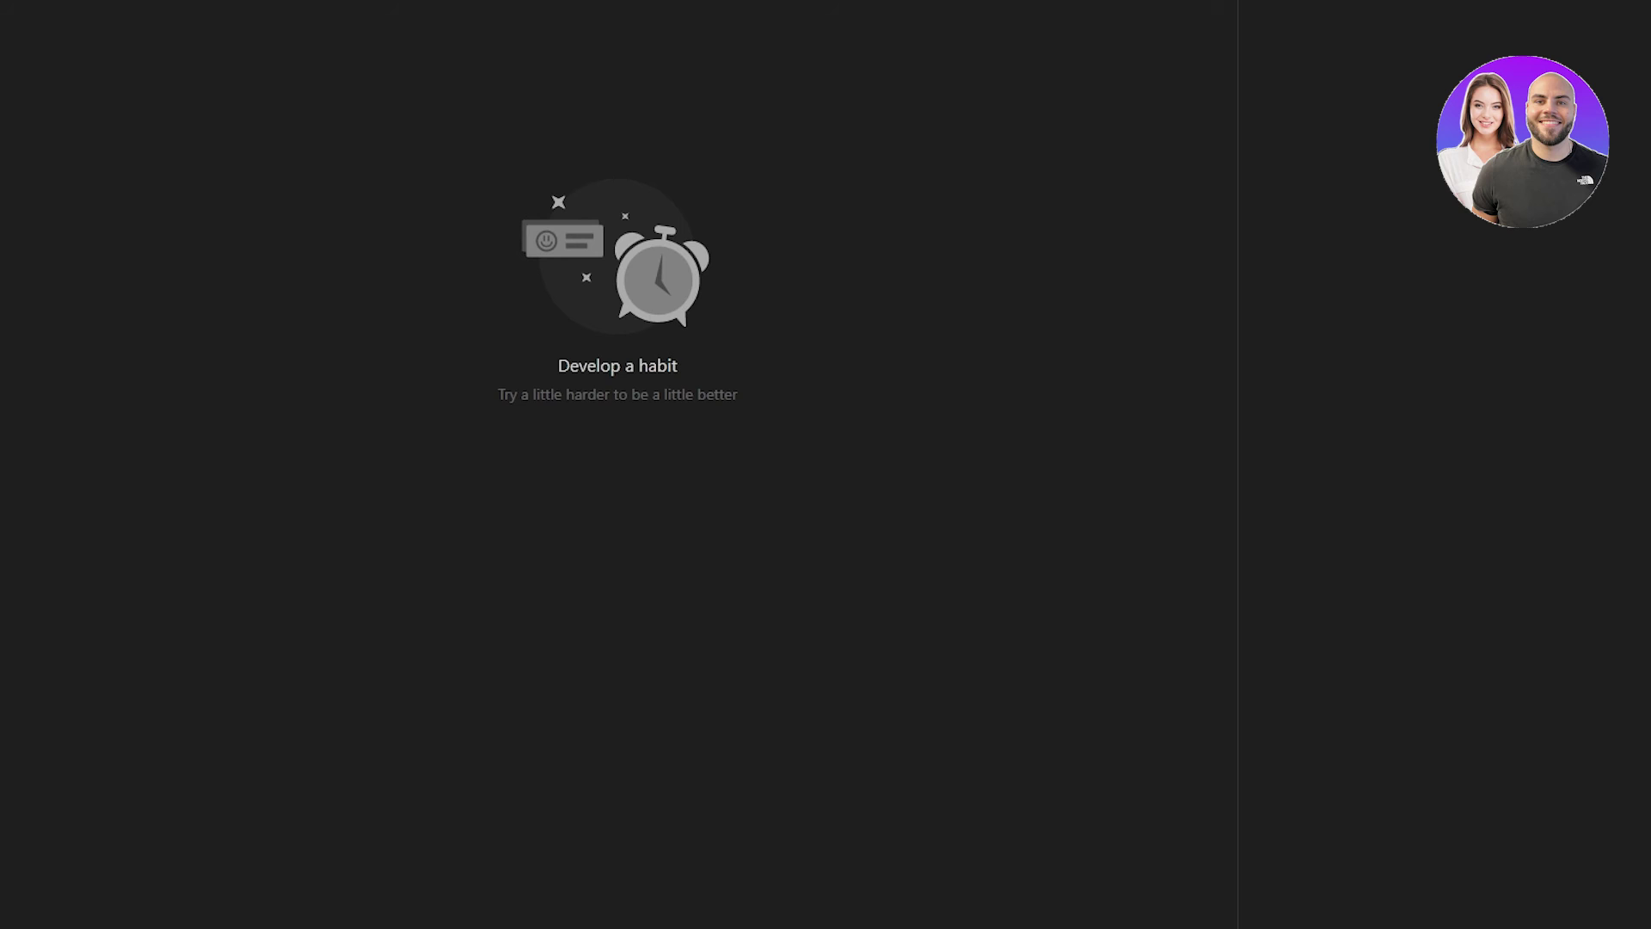
Save a Daily GYM habit, Achieve it all, with a 21-day goal in the Afternoon section.
left_click(1176, 46)
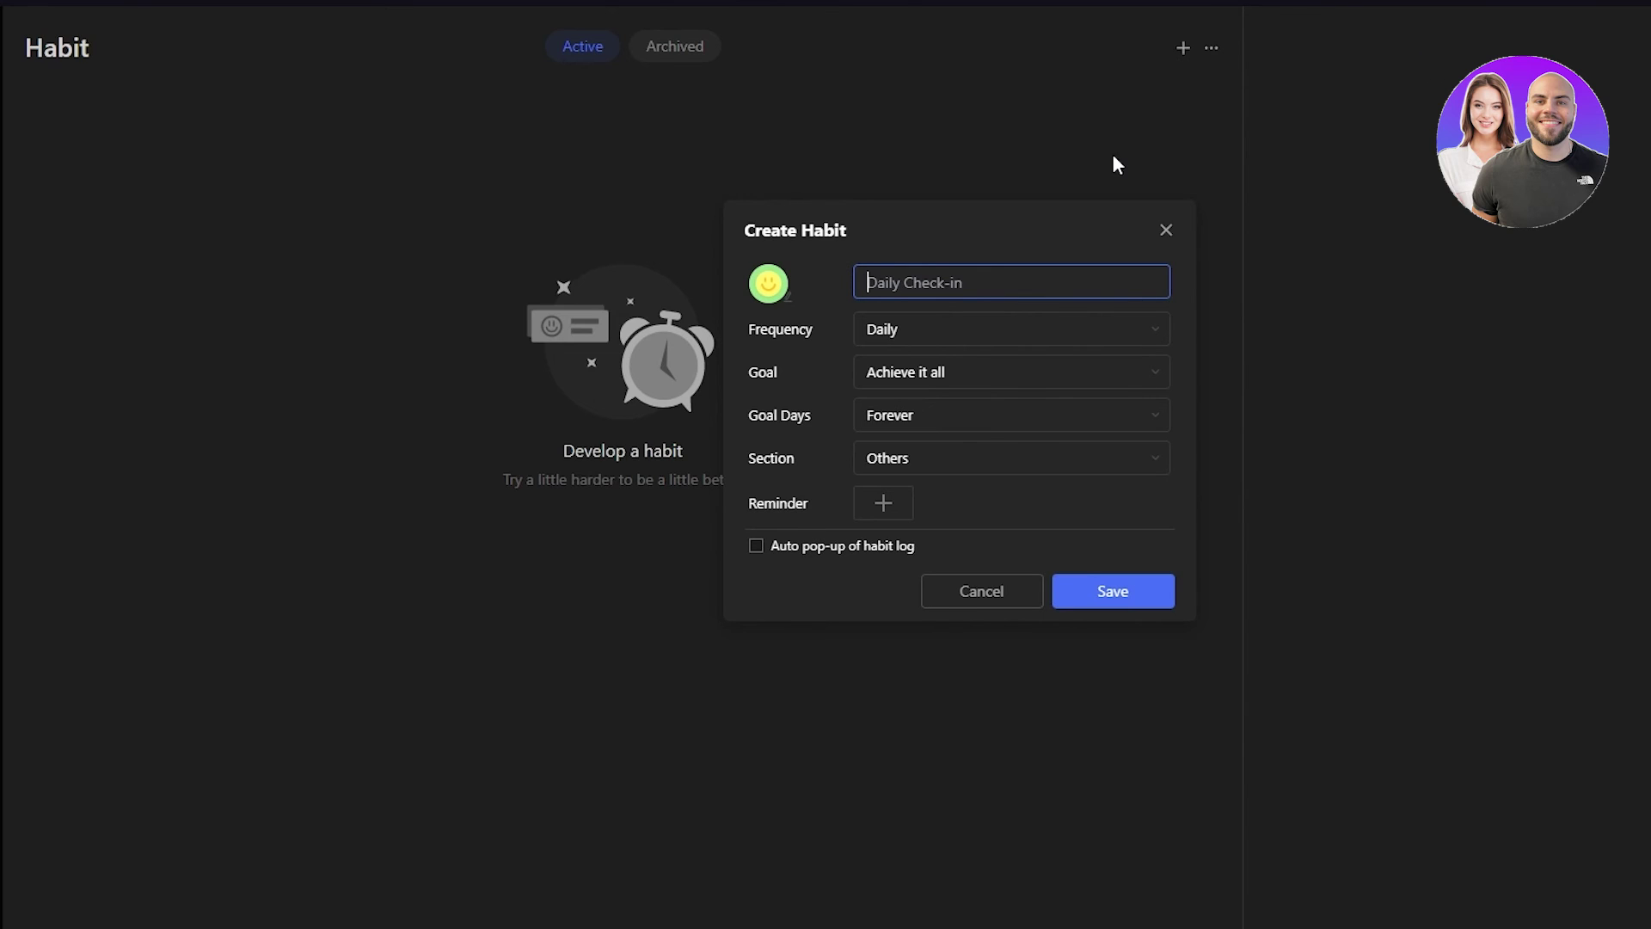
type("GYM")
left_click(1082, 329)
left_click(1073, 328)
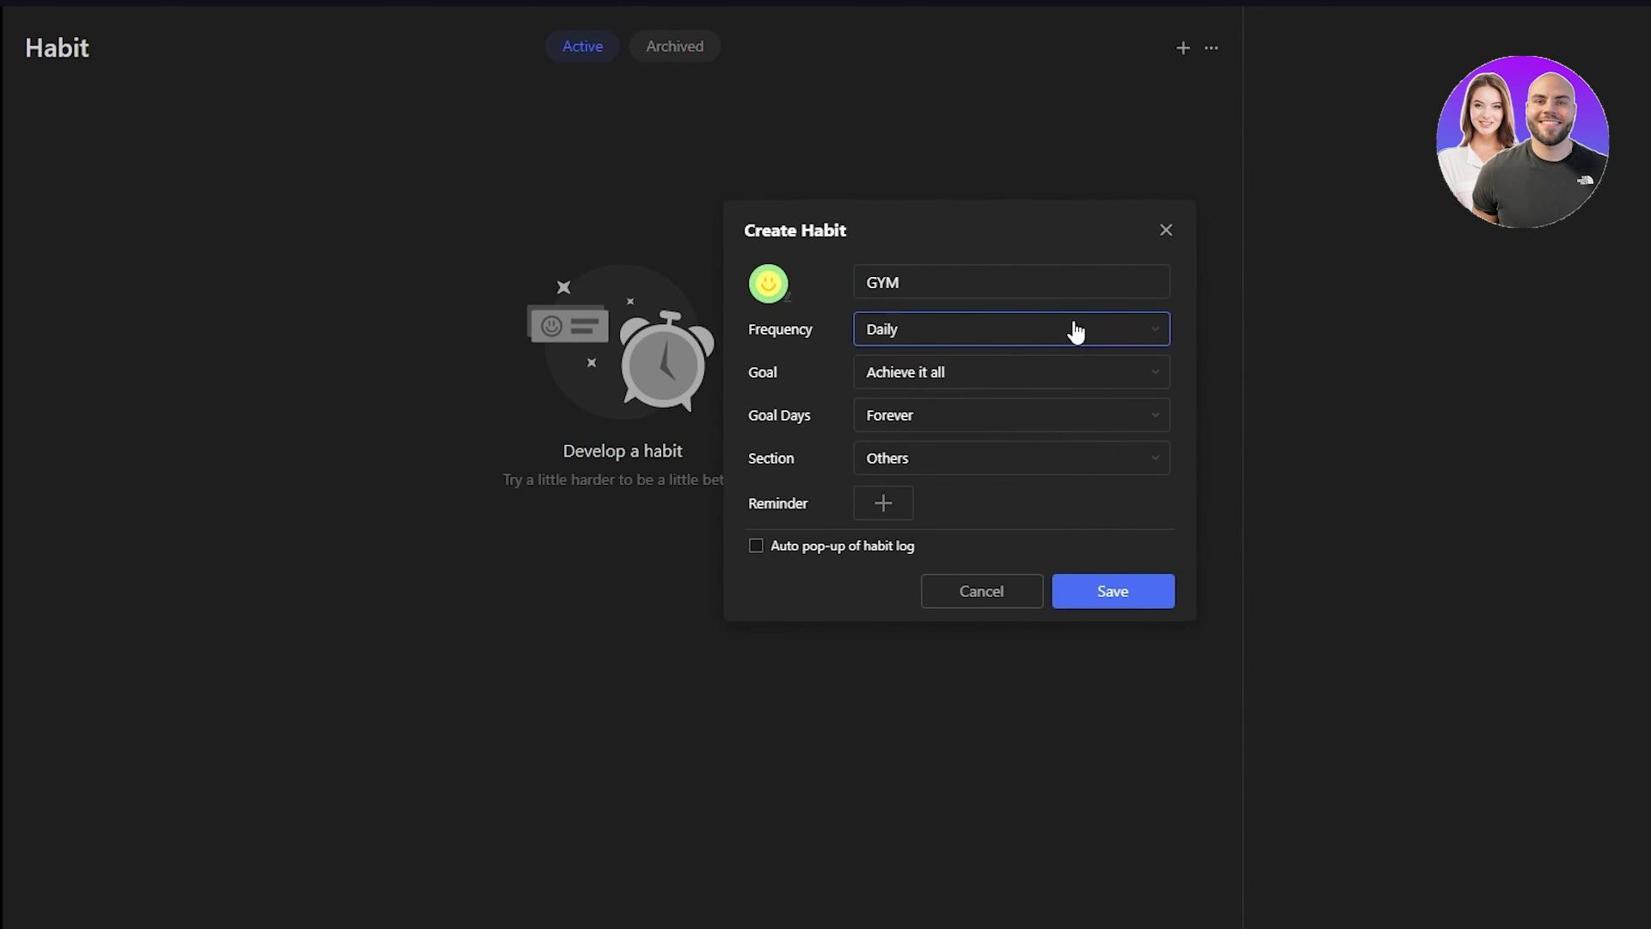
left_click(1037, 386)
left_click(1035, 379)
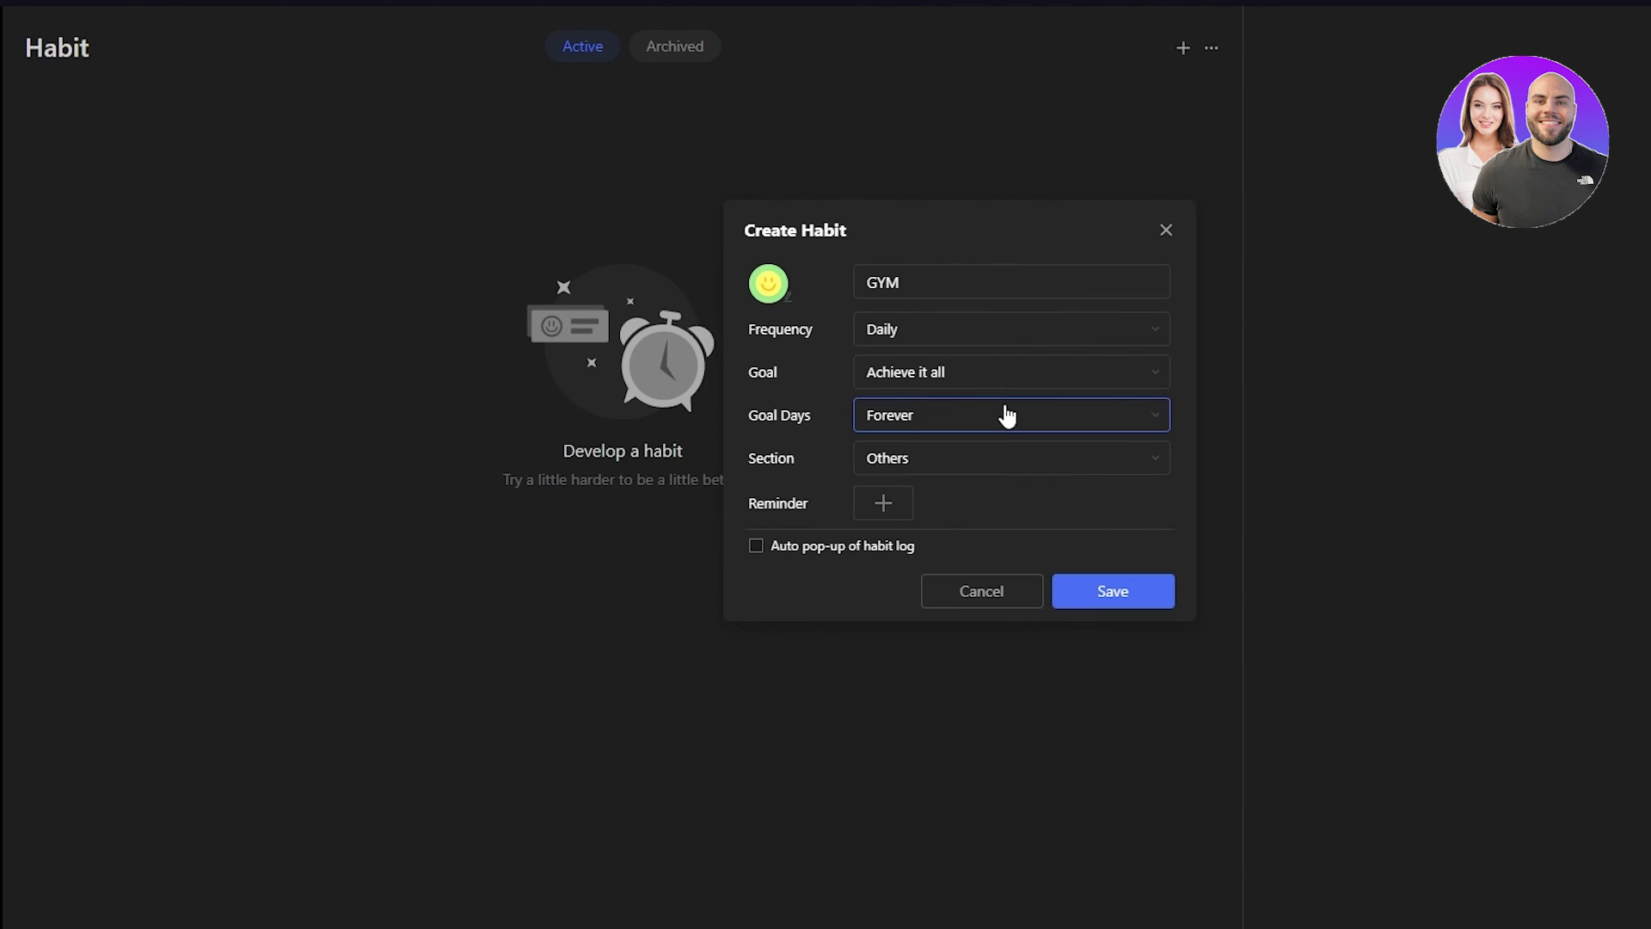
left_click(1006, 419)
left_click(958, 538)
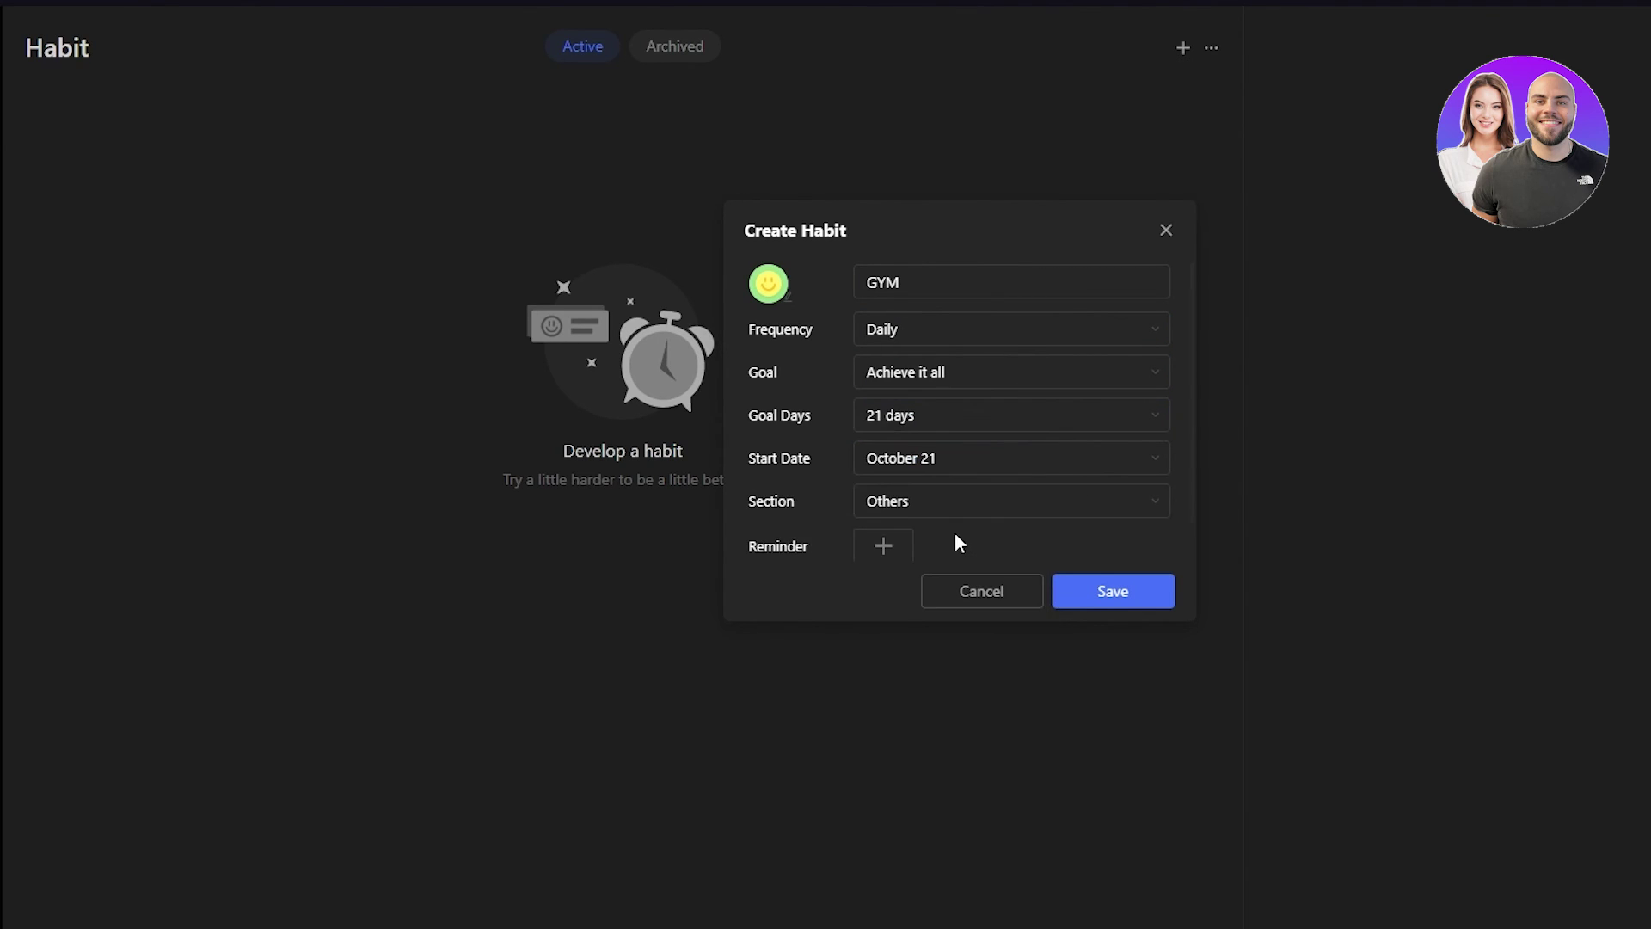
scroll(1097, 401, "down", 1)
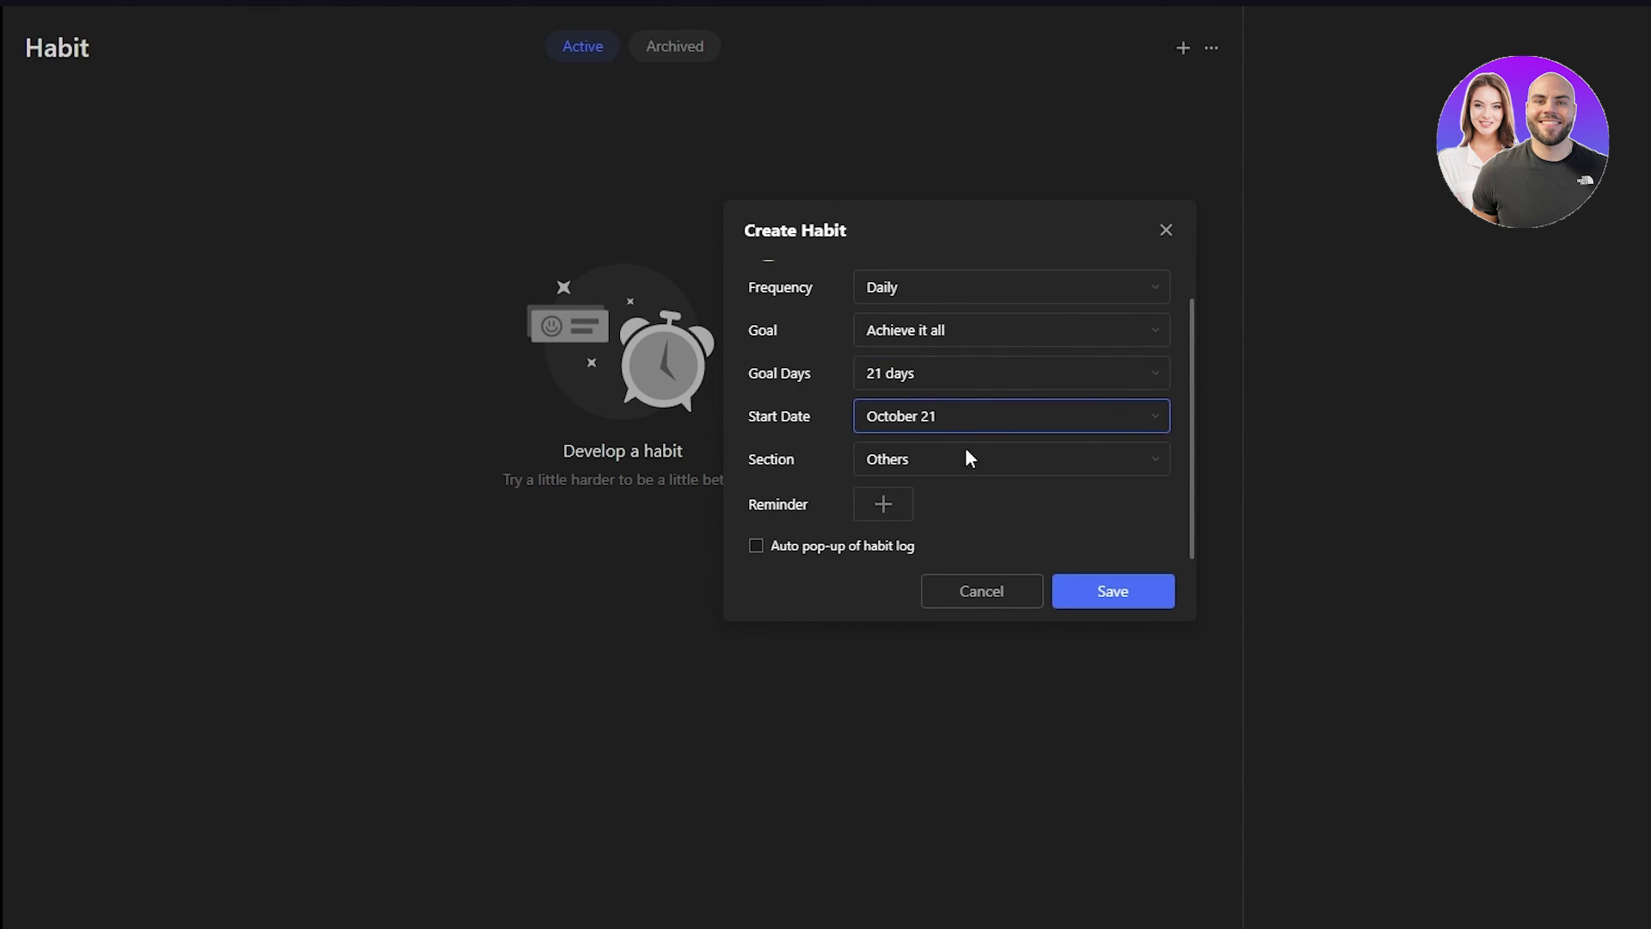
left_click(904, 479)
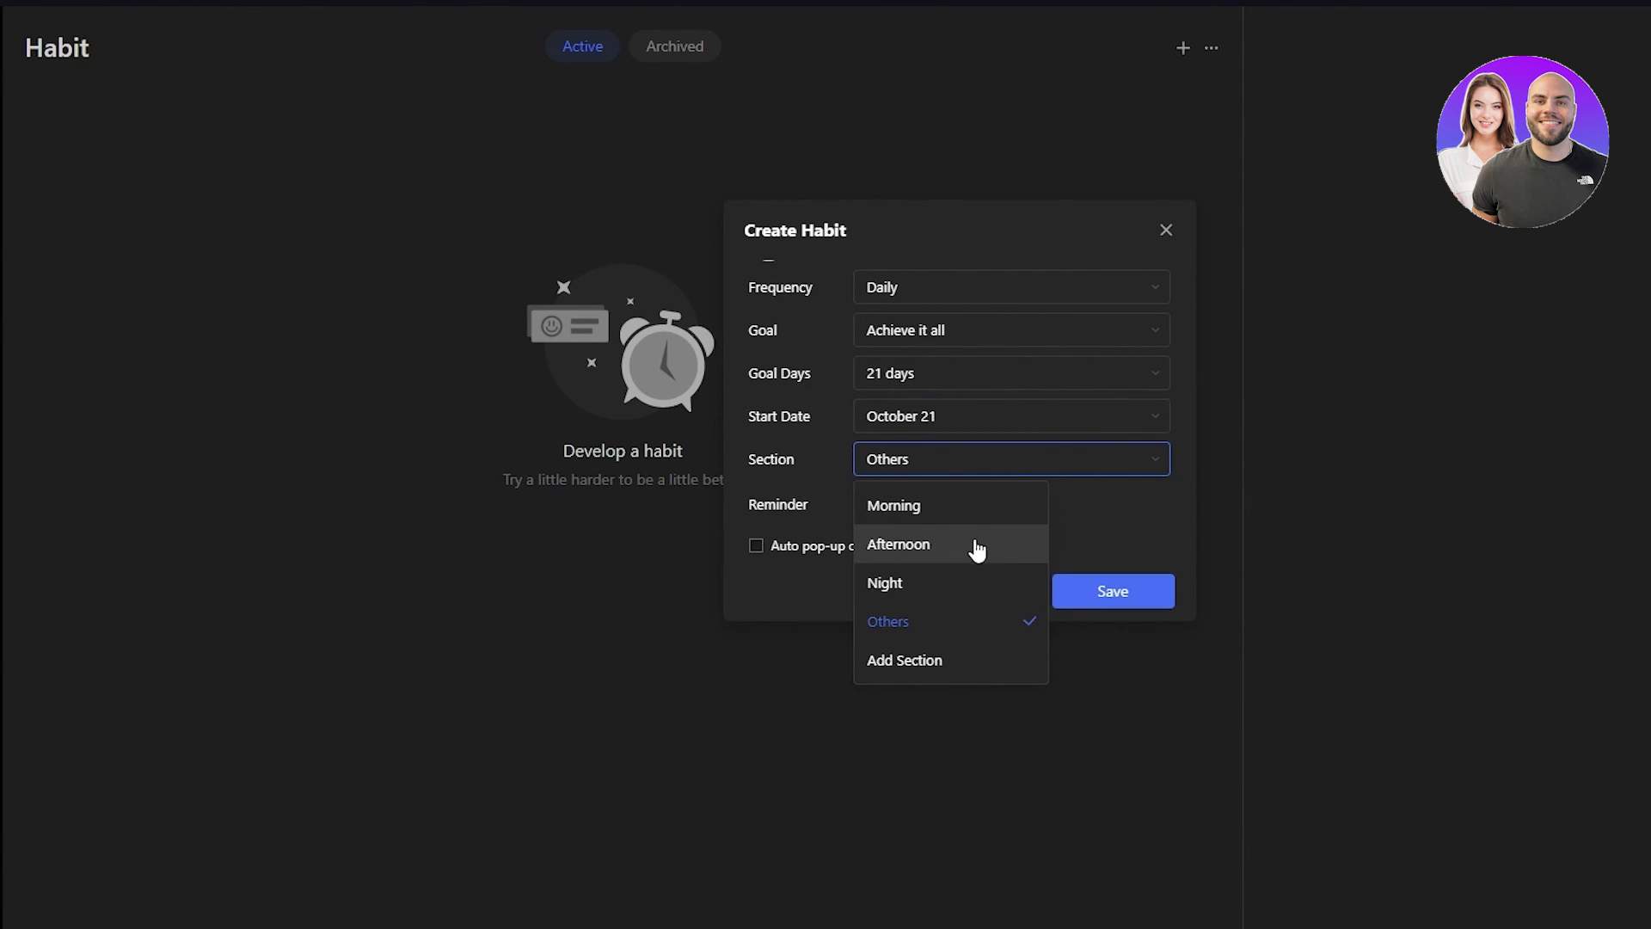
left_click(927, 555)
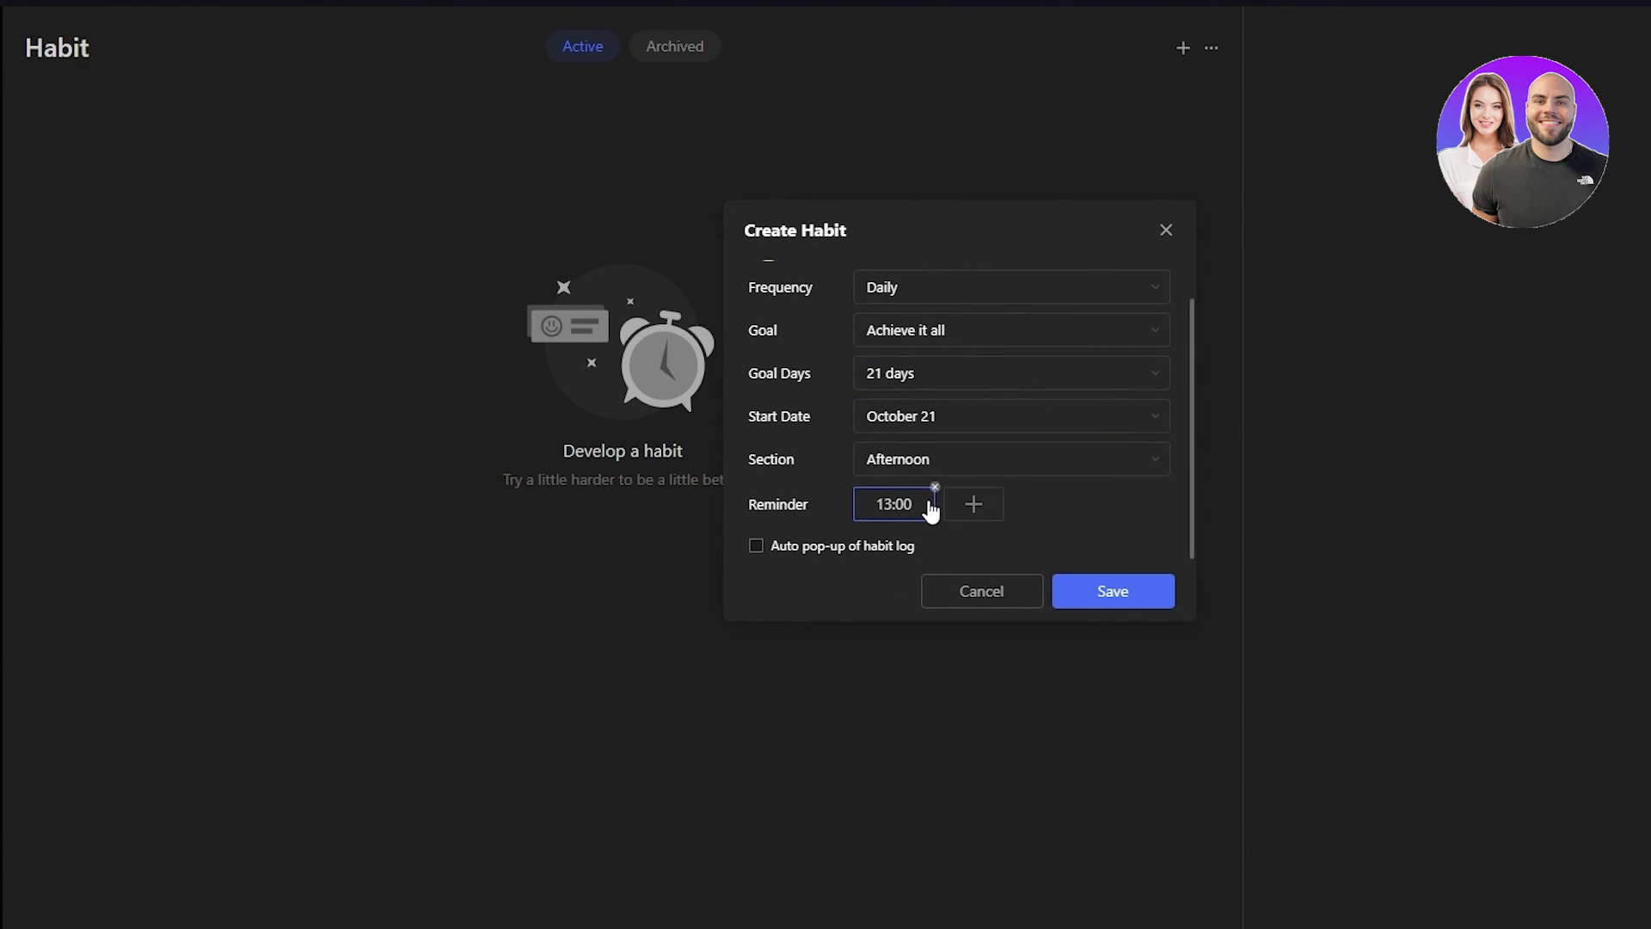
left_click(1097, 583)
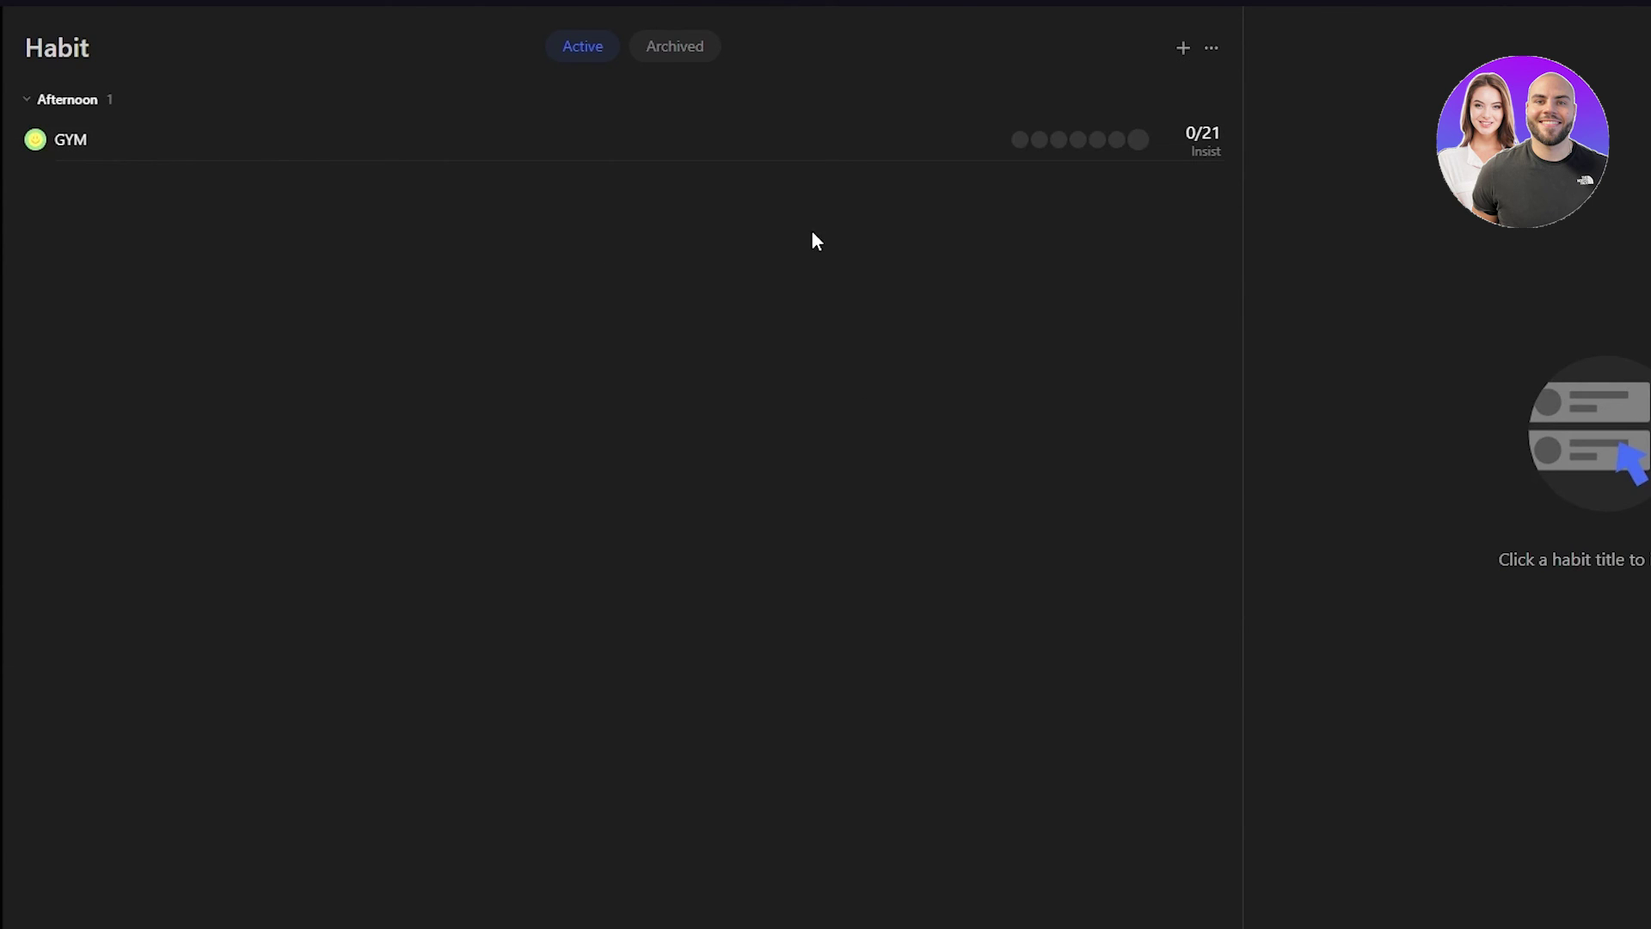
Check in the GYM habit for today and the six previous days.
left_click(1021, 150)
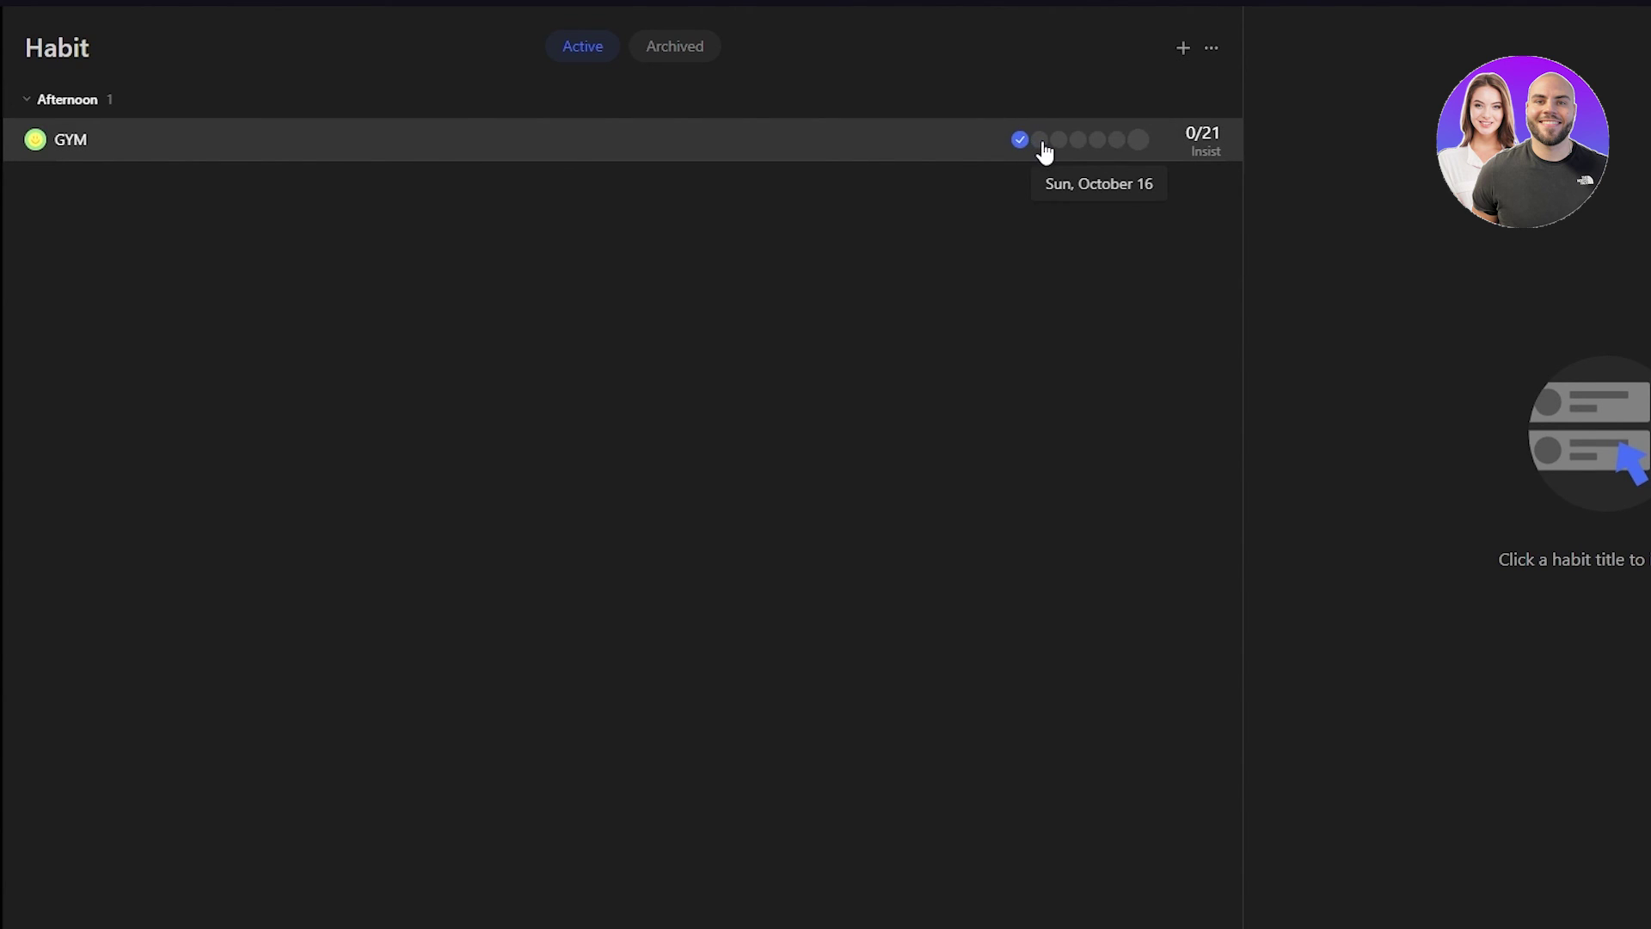
left_click(1041, 151)
left_click(1070, 156)
left_click(1061, 154)
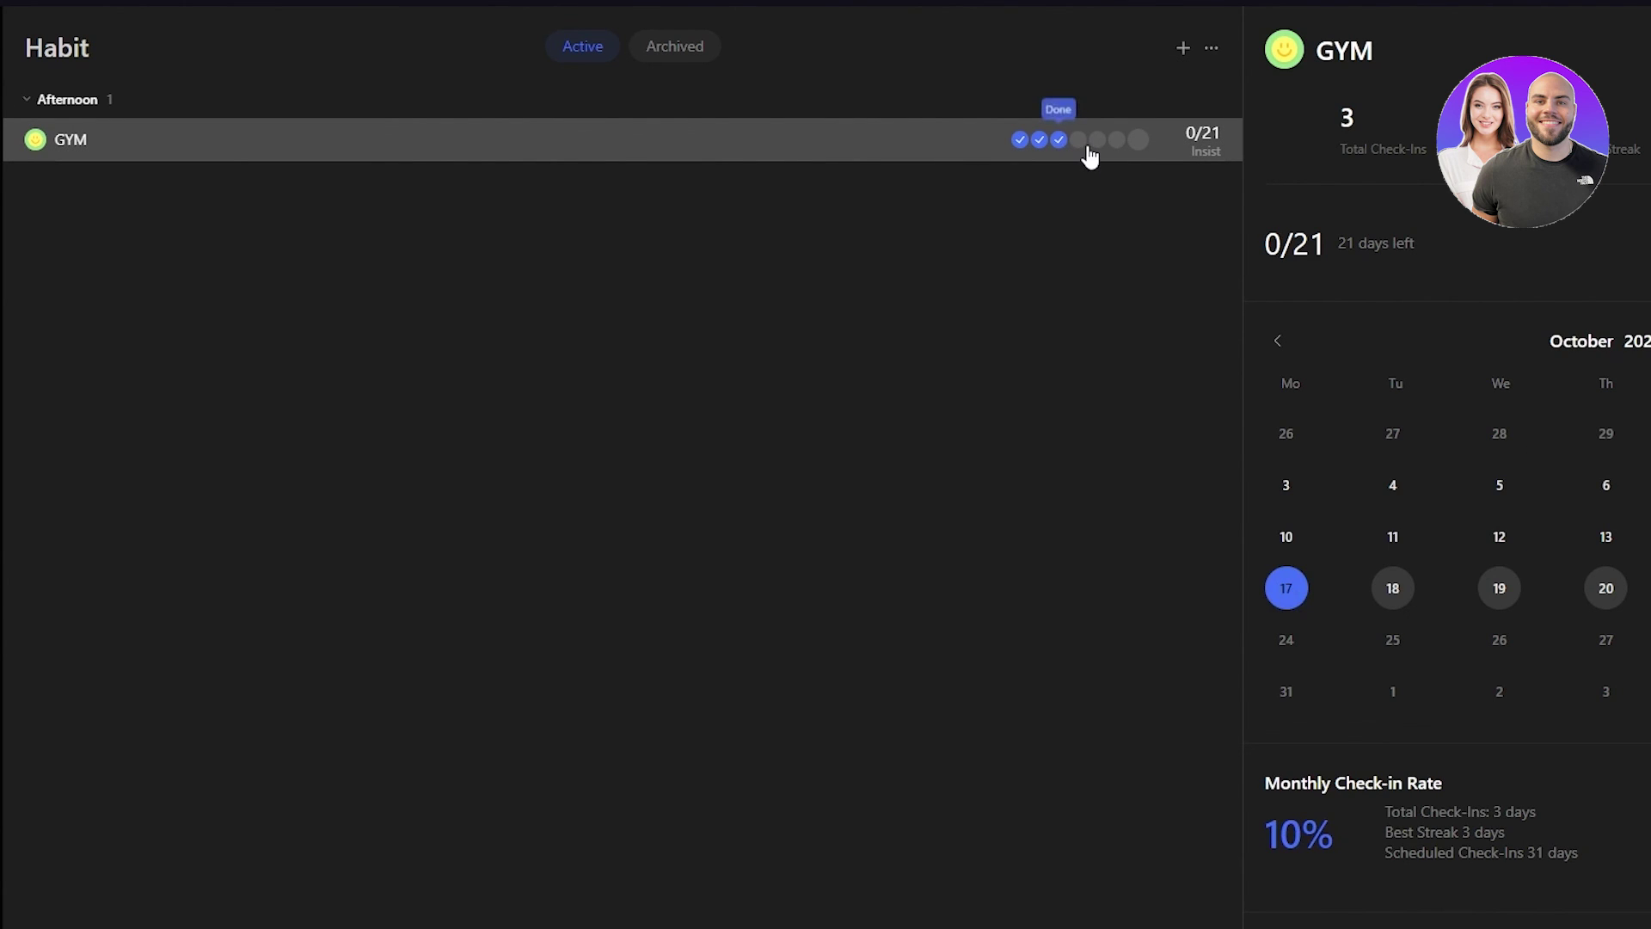
left_click(1138, 142)
left_click(1117, 142)
left_click(1097, 141)
left_click(1078, 142)
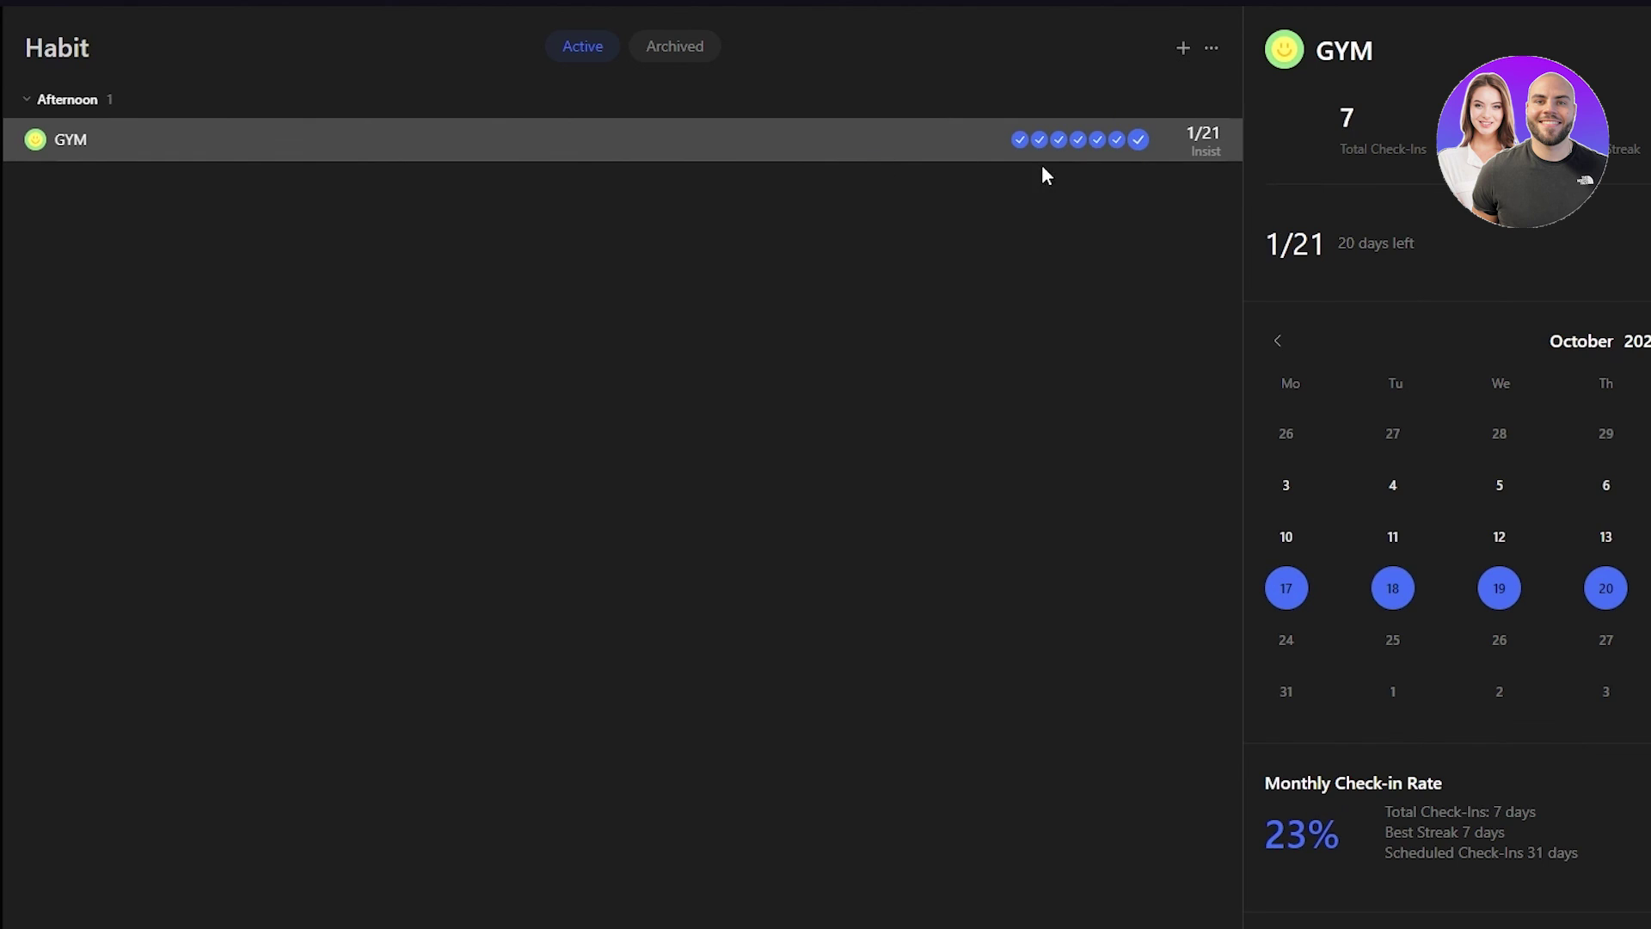